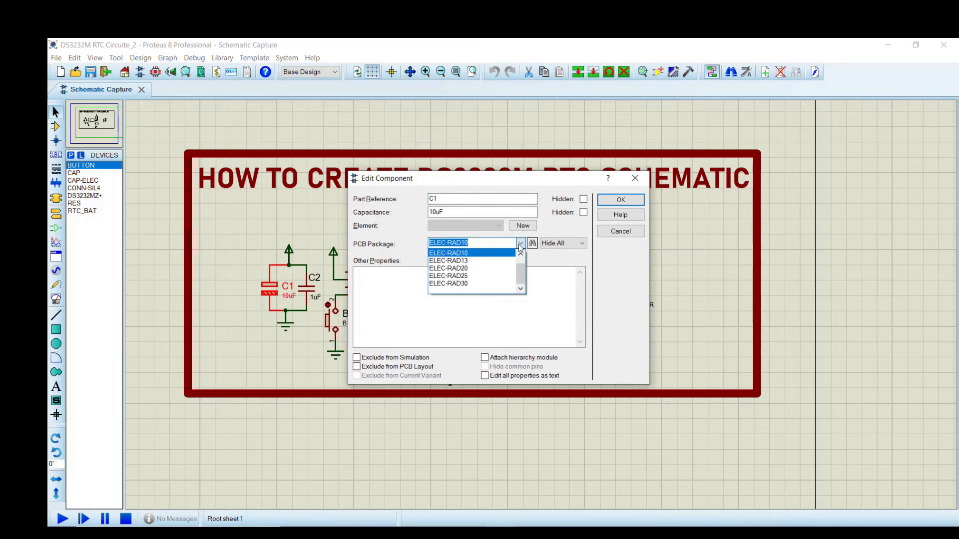
Confirm the ELEC-RAD10 package for capacitor C1 and assign the 1206 PCB package to capacitor C2
click(621, 200)
double_click(313, 297)
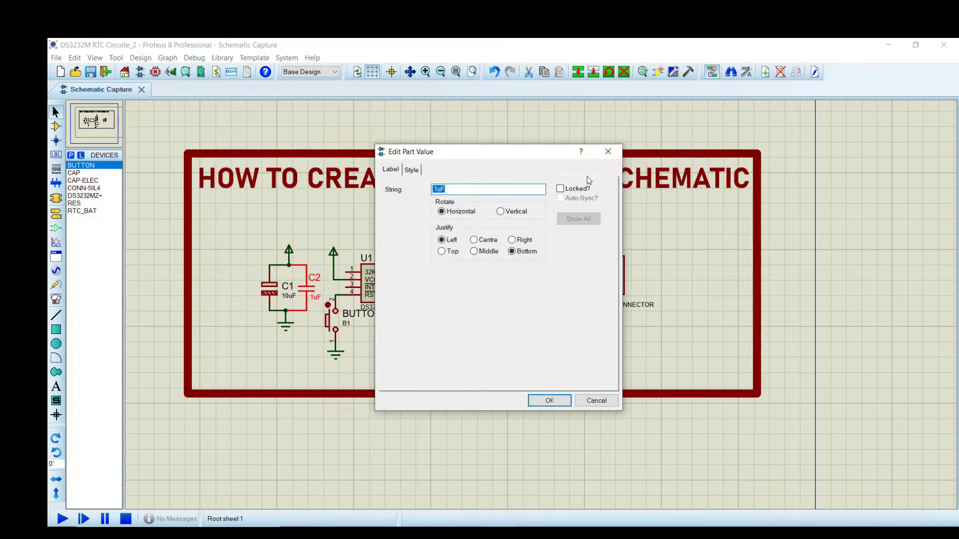
click(542, 407)
double_click(306, 287)
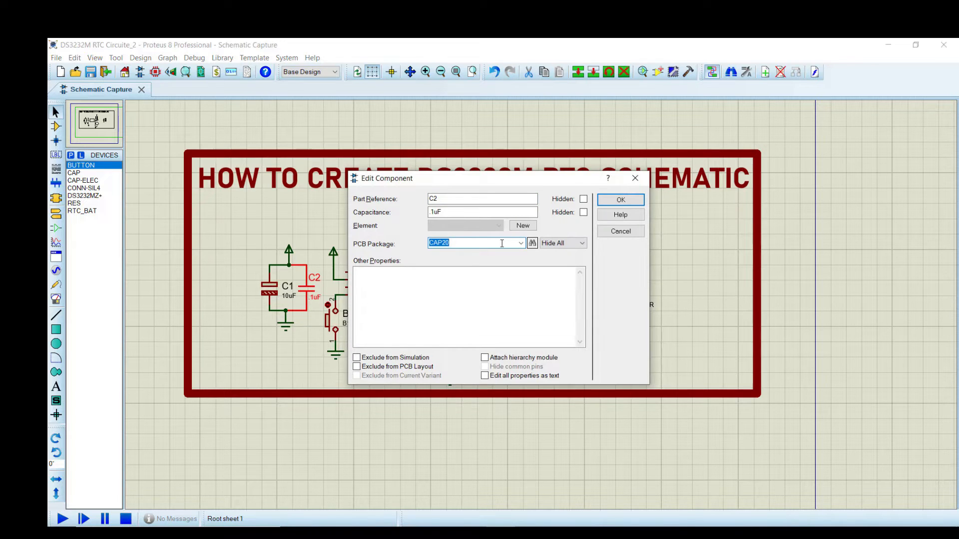
click(532, 244)
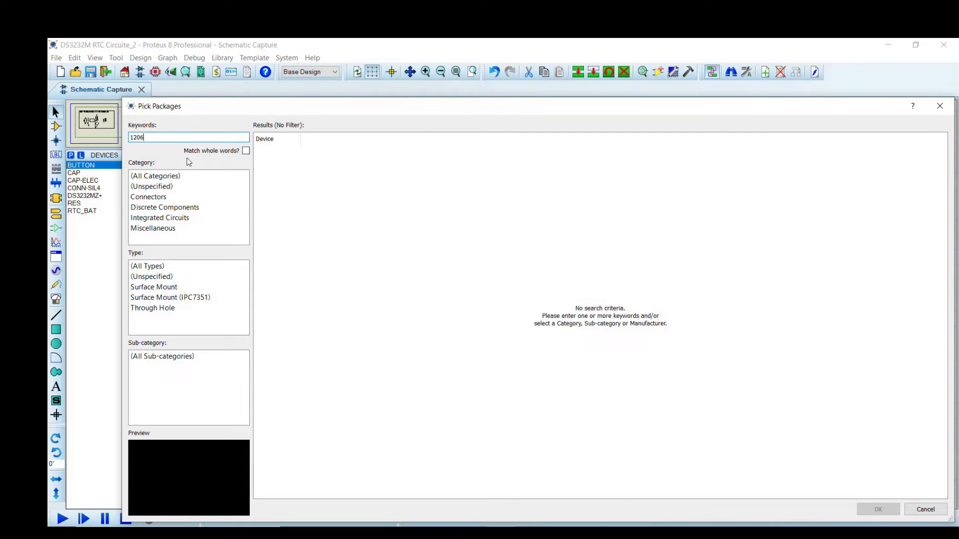
text(1206)
click(877, 509)
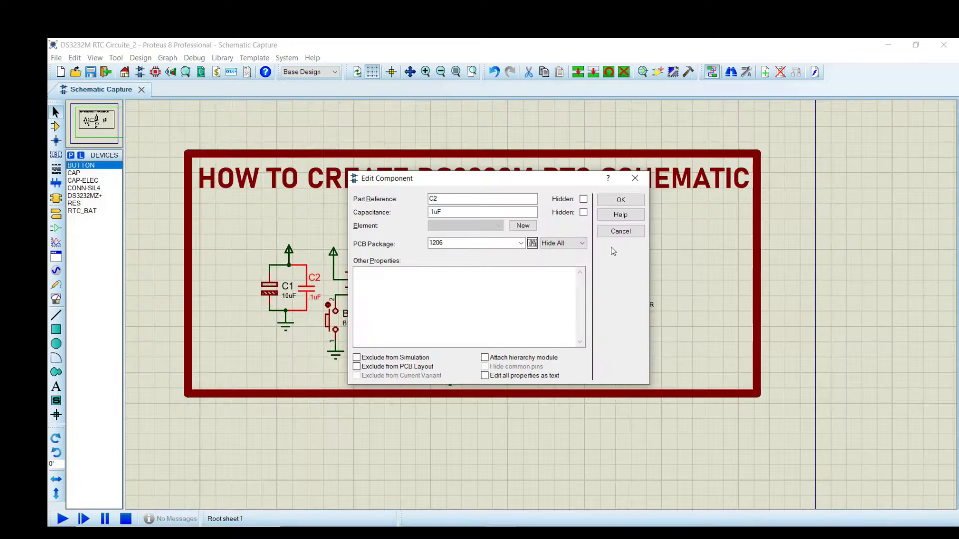
click(618, 200)
Assign the 1206 PCB package to resistor R1
double_click(457, 247)
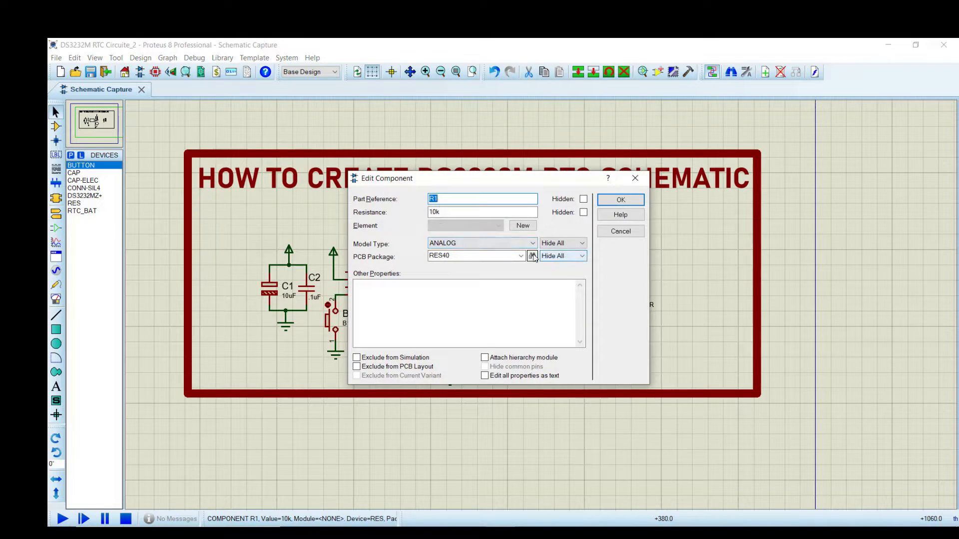
click(531, 255)
text(1206)
click(348, 162)
click(878, 510)
click(621, 200)
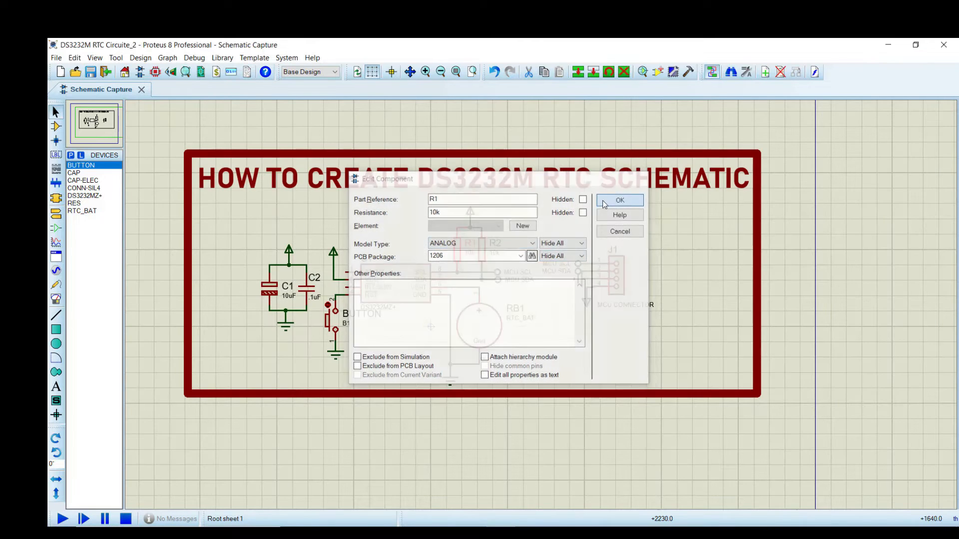
Assign the 1206 PCB package to resistor R2
double_click(465, 252)
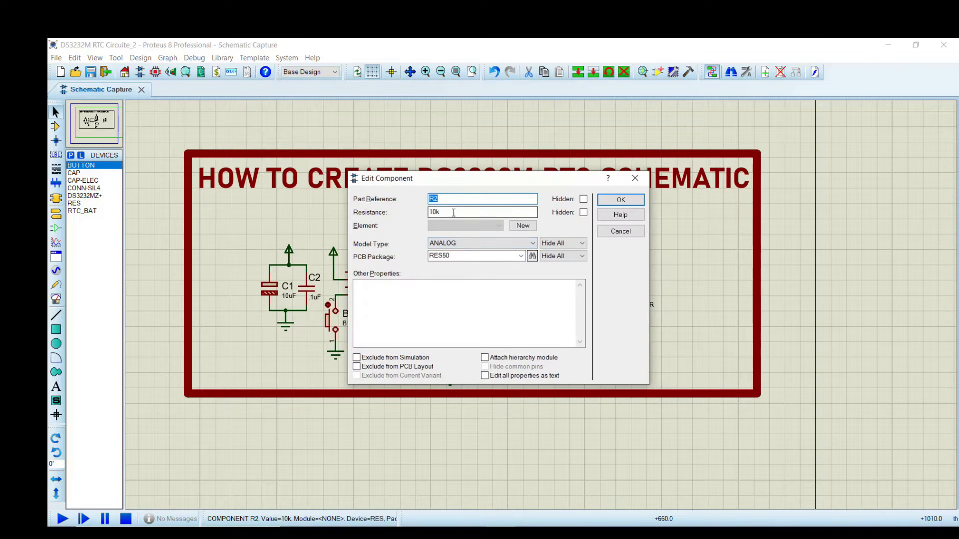
click(532, 256)
text(1206)
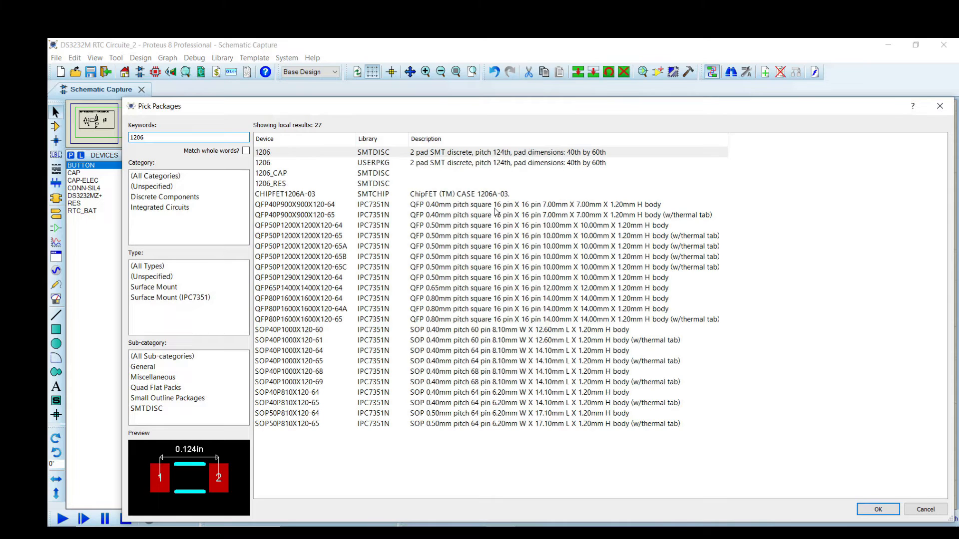
click(410, 164)
click(873, 510)
click(621, 200)
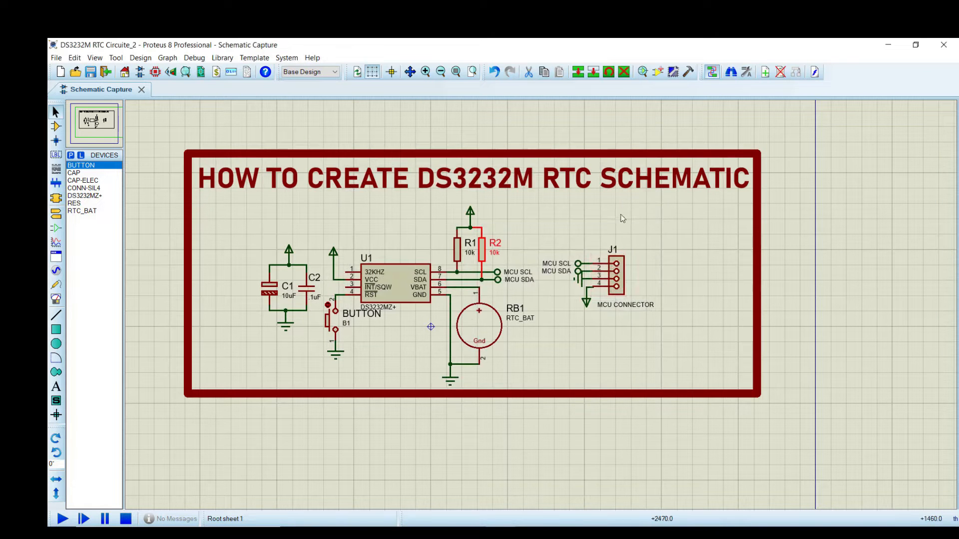
Try to assign a terminal block package to connector J1, searching the package library for "T BLOCK"
double_click(616, 268)
click(532, 244)
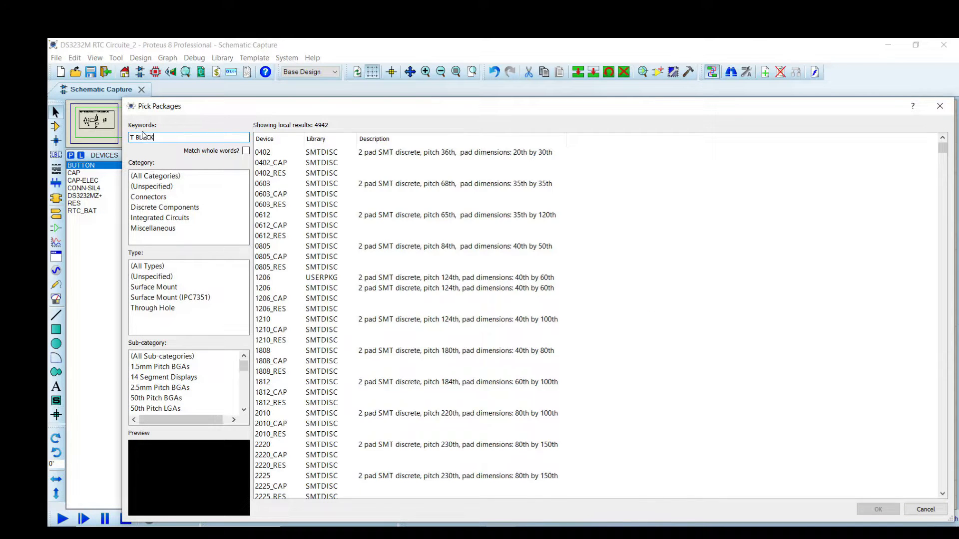
click(290, 185)
click(878, 509)
click(618, 198)
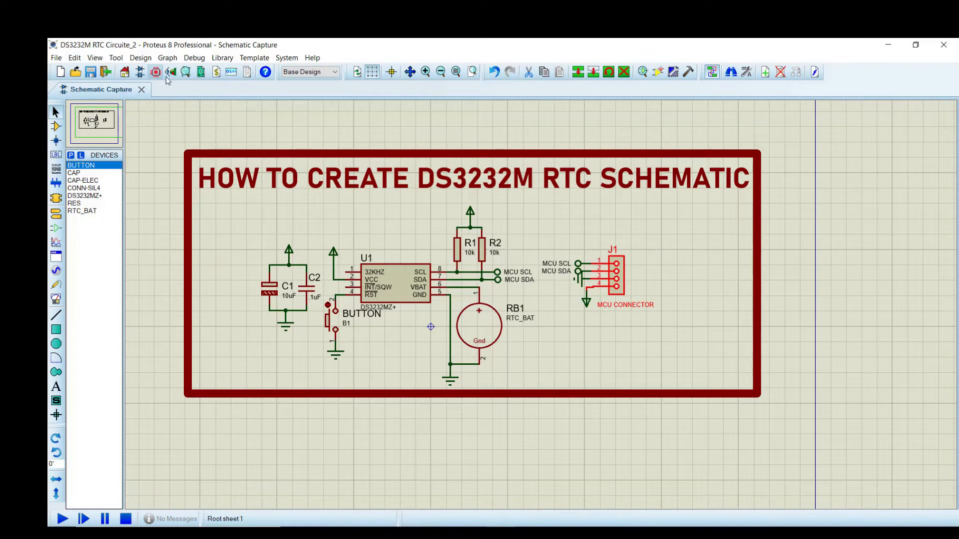
In the PCB layout, switch the units to imperial and set the snap to 50 th
click(156, 72)
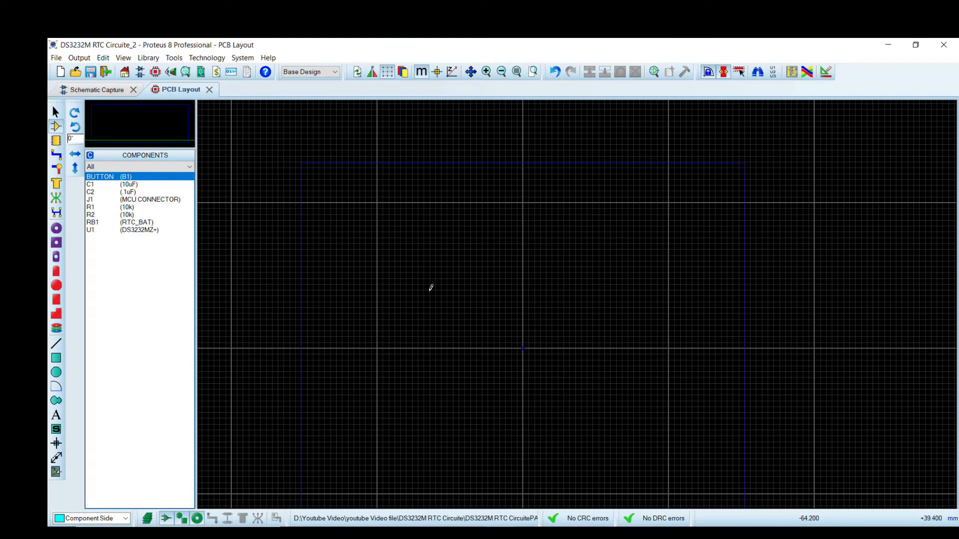
click(123, 57)
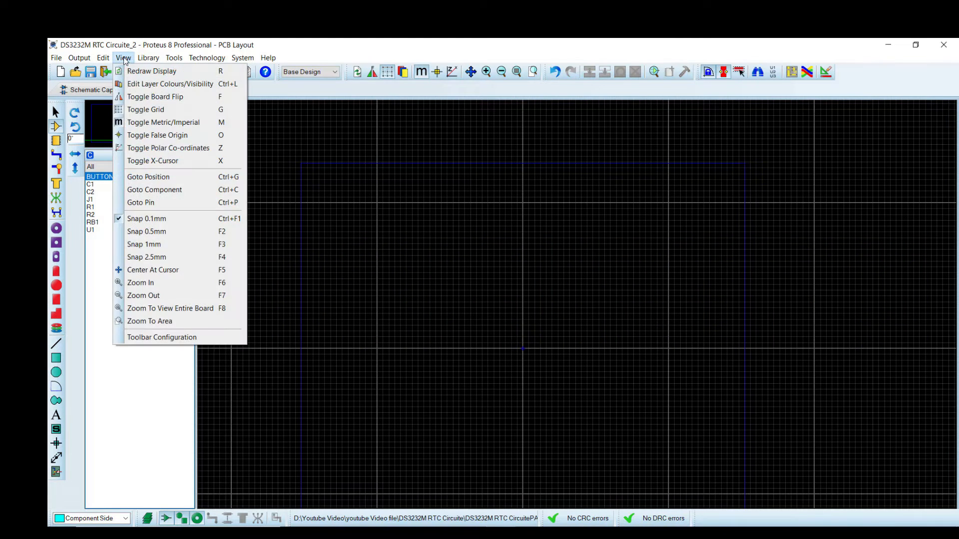
click(144, 189)
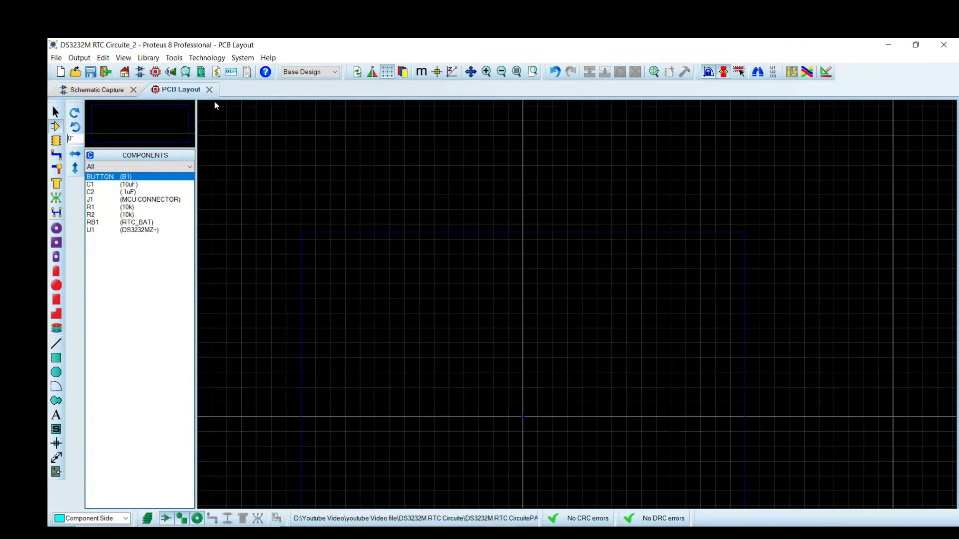
click(124, 57)
click(152, 256)
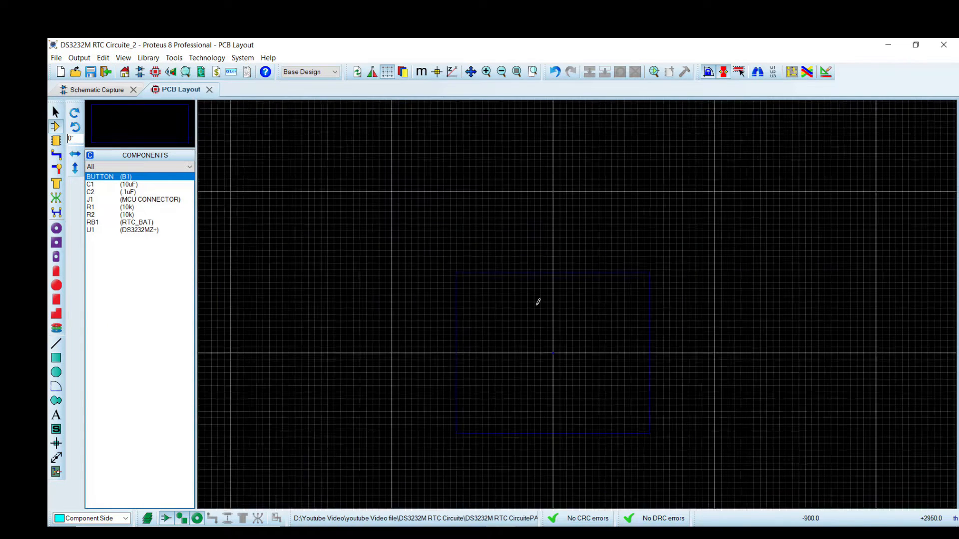
Draw a 1550 th horizontal dimension and a 1000 th vertical dimension down from its right end on the Top Silk layer
click(57, 458)
scroll(580, 285, up, 3)
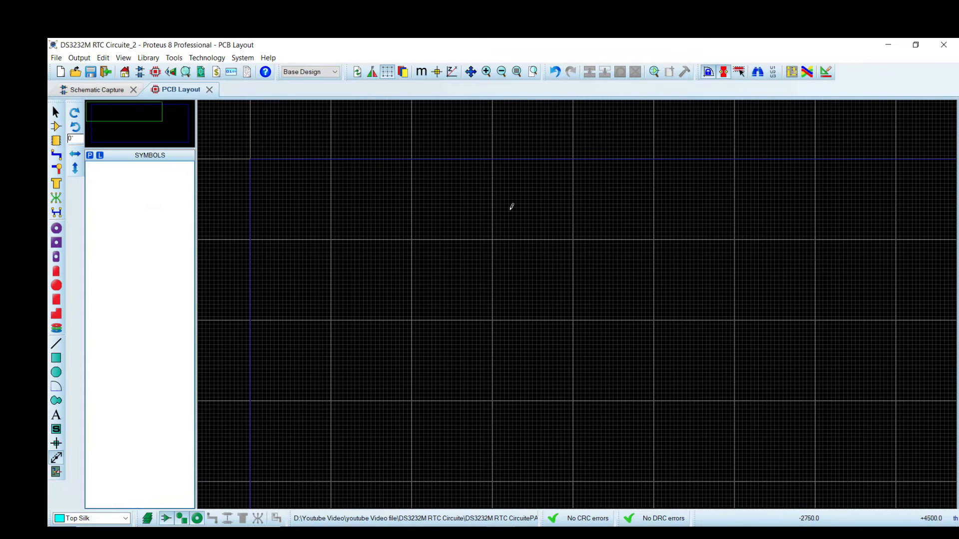
scroll(577, 304, up, 2)
click(405, 286)
click(588, 286)
right_click(587, 285)
right_click(587, 285)
scroll(576, 304, down, 1)
scroll(561, 350, up, 1)
click(415, 258)
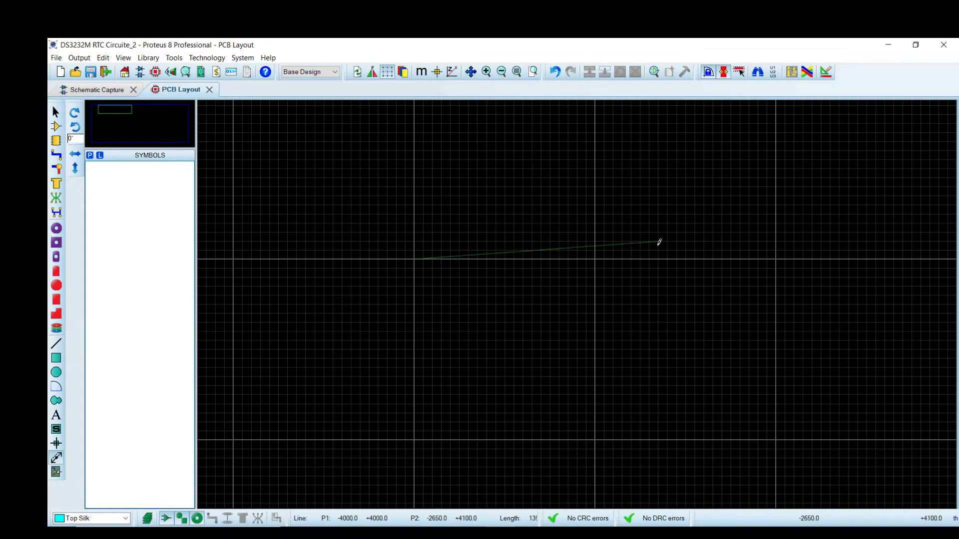
click(698, 257)
click(695, 441)
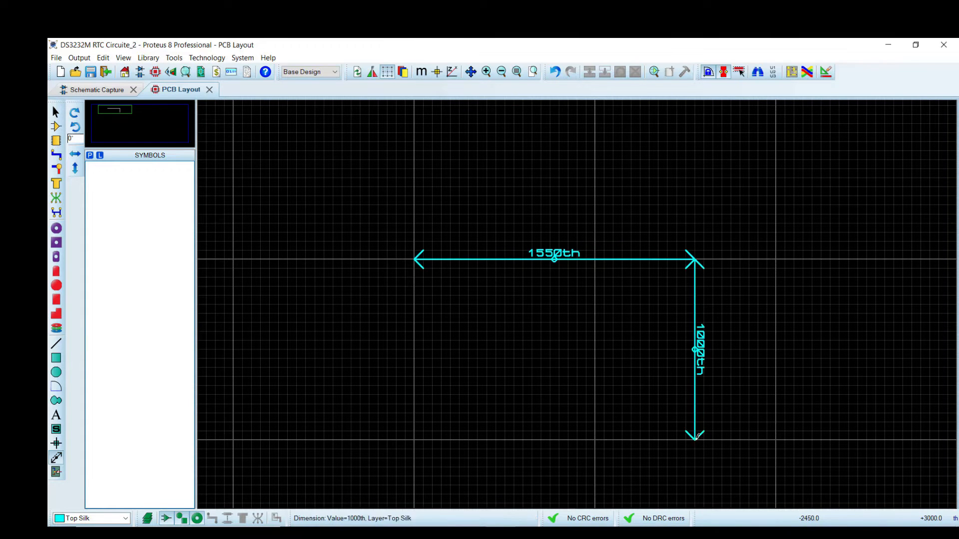
scroll(673, 345, down, 1)
Draw a rectangular board outline of 1550 by 1000 th on the Board Edge layer, aligned with the two dimensions
right_click(702, 336)
click(512, 225)
click(125, 519)
click(90, 507)
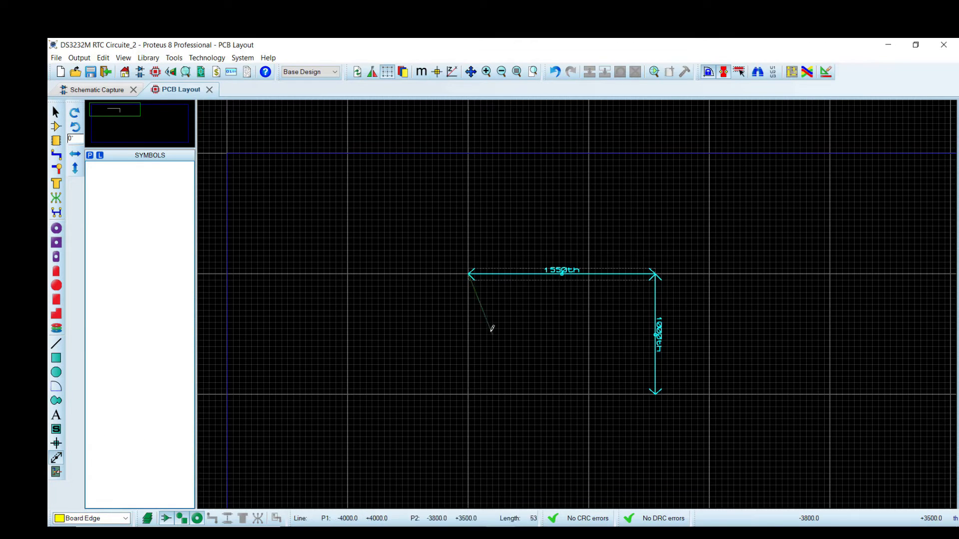
drag(468, 274, 656, 395)
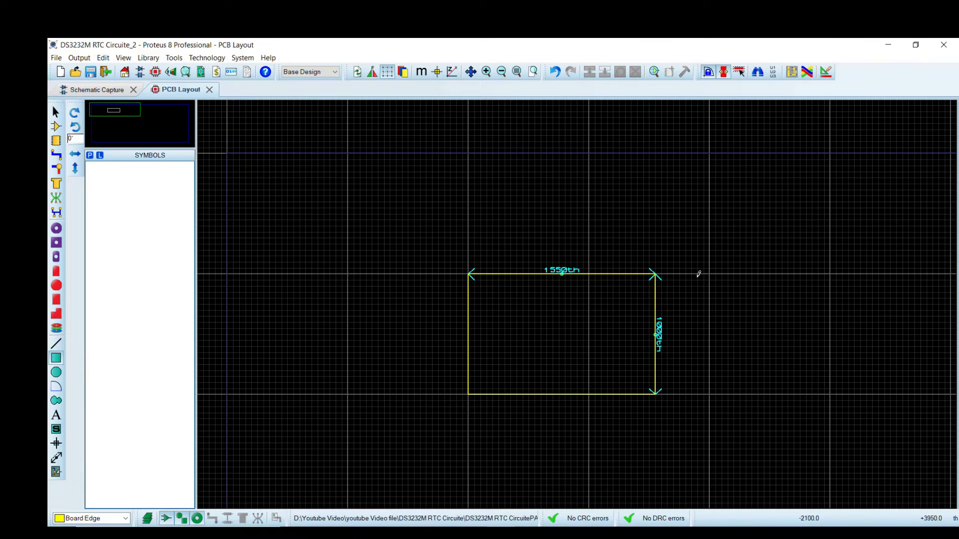
Move the horizontal dimension and its label above the board outline's upper edge
click(56, 112)
right_click(571, 263)
click(606, 271)
right_click(566, 272)
click(607, 276)
click(604, 263)
Move the vertical dimension and its label outside the board outline's right edge
click(660, 331)
drag(659, 330, 672, 332)
right_click(655, 330)
click(697, 328)
click(709, 325)
click(709, 289)
Set the snap to 5 th and place C-180-M3 circular through-hole pads in the board's two upper corners
scroll(612, 328, up, 1)
click(56, 229)
click(106, 310)
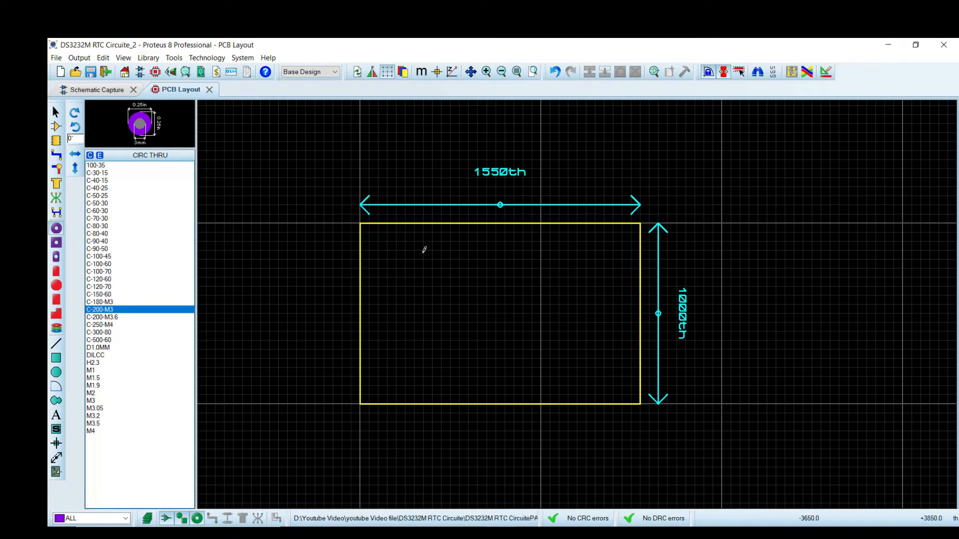
click(111, 318)
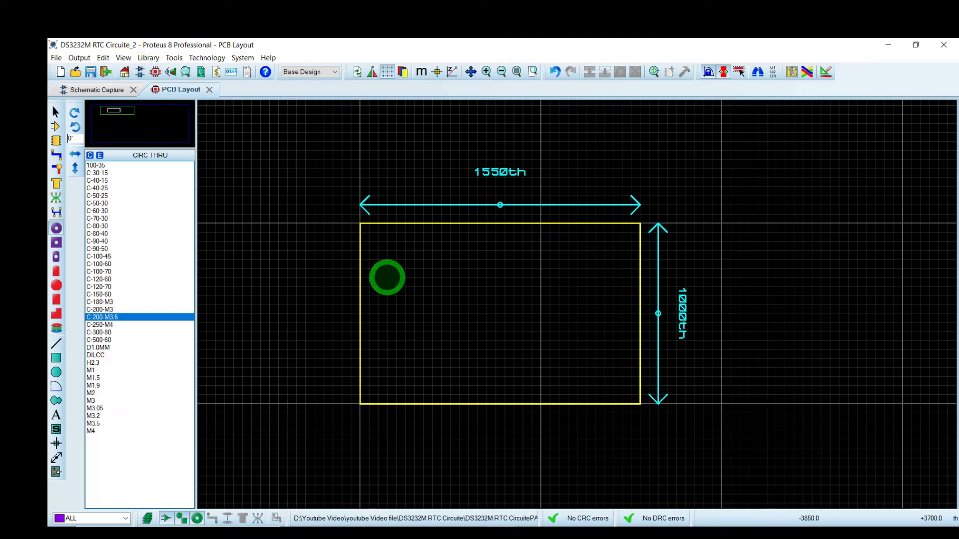
click(114, 303)
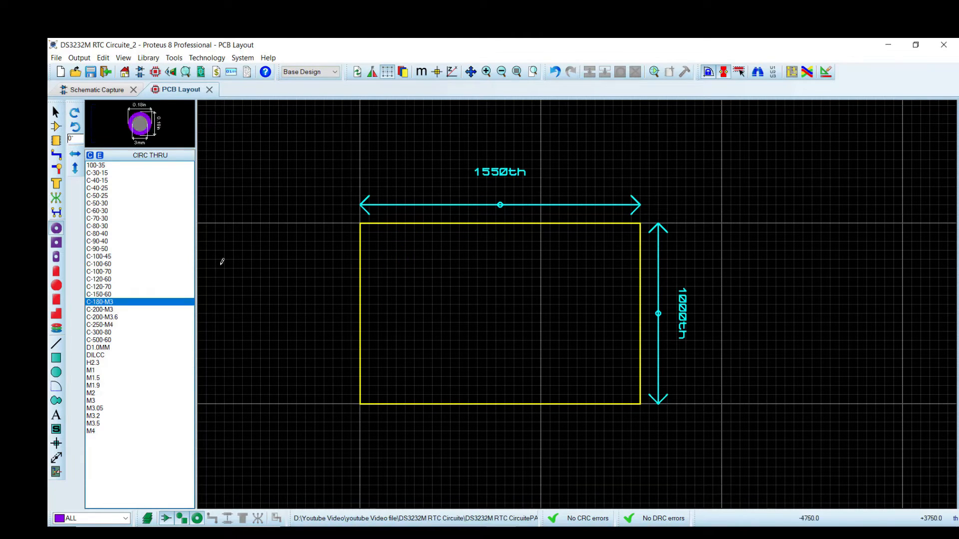
scroll(377, 249, up, 2)
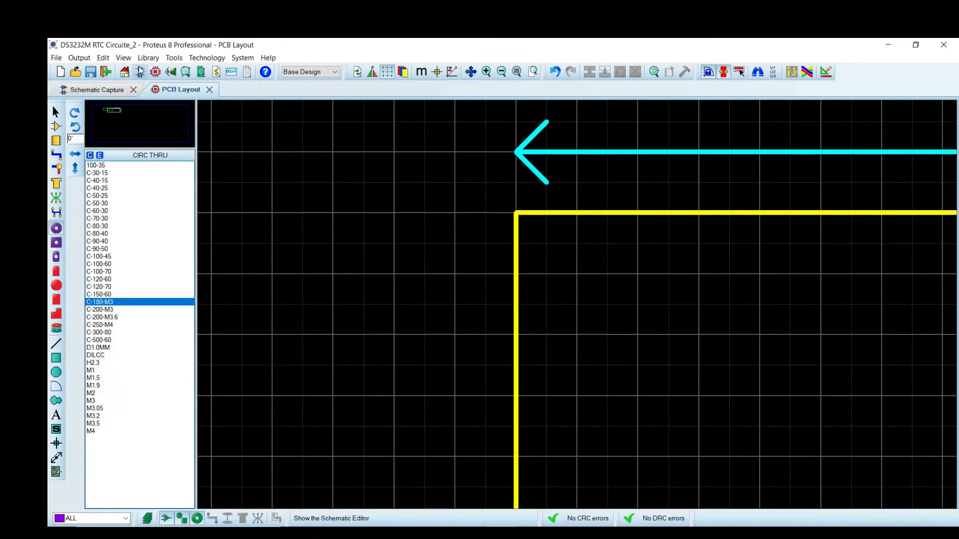
click(124, 58)
click(159, 231)
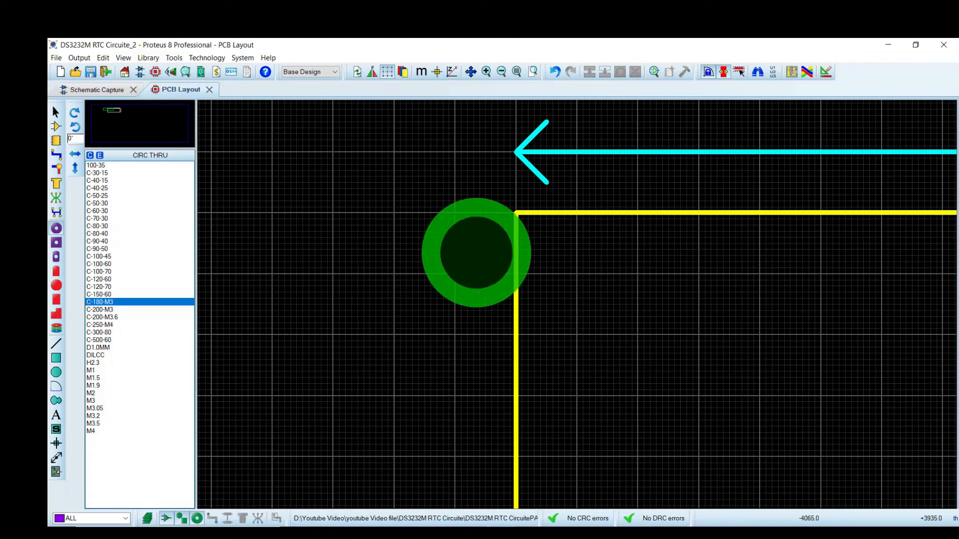
click(584, 279)
scroll(595, 294, down, 4)
scroll(753, 313, up, 3)
click(535, 260)
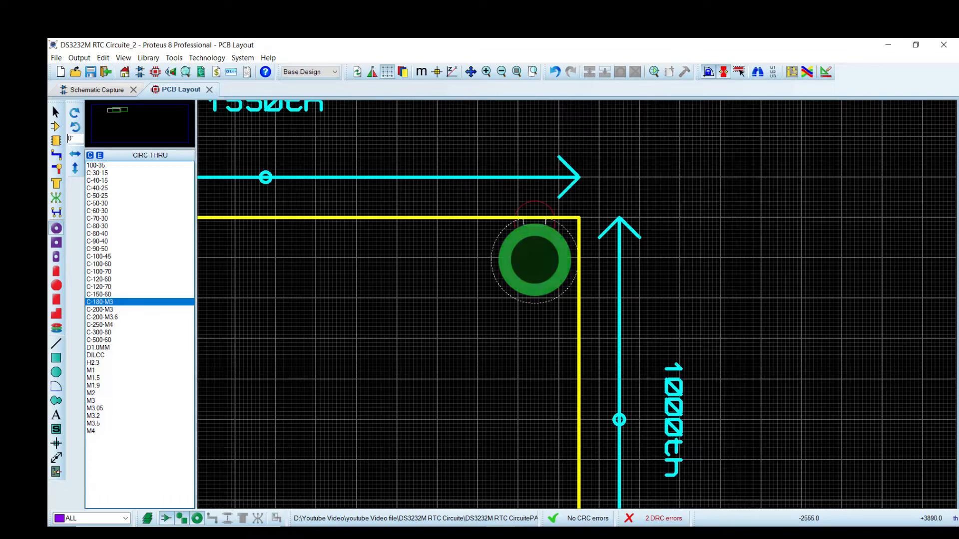
Place C-180-M3 circular through-hole pads in the board's two lower corners
scroll(535, 259, down, 2)
scroll(582, 280, up, 1)
click(585, 280)
scroll(539, 271, down, 2)
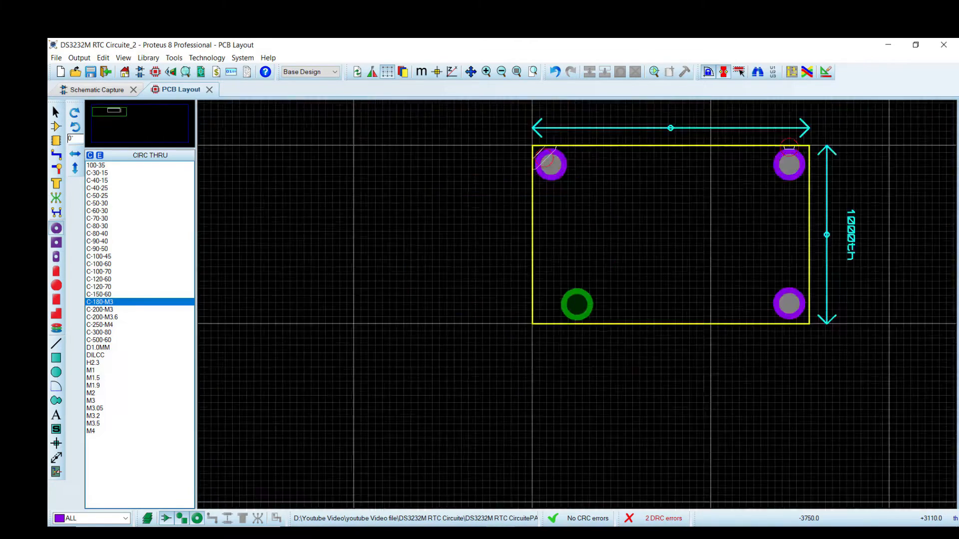
scroll(577, 305, up, 2)
click(515, 309)
scroll(514, 308, down, 3)
scroll(549, 295, up, 1)
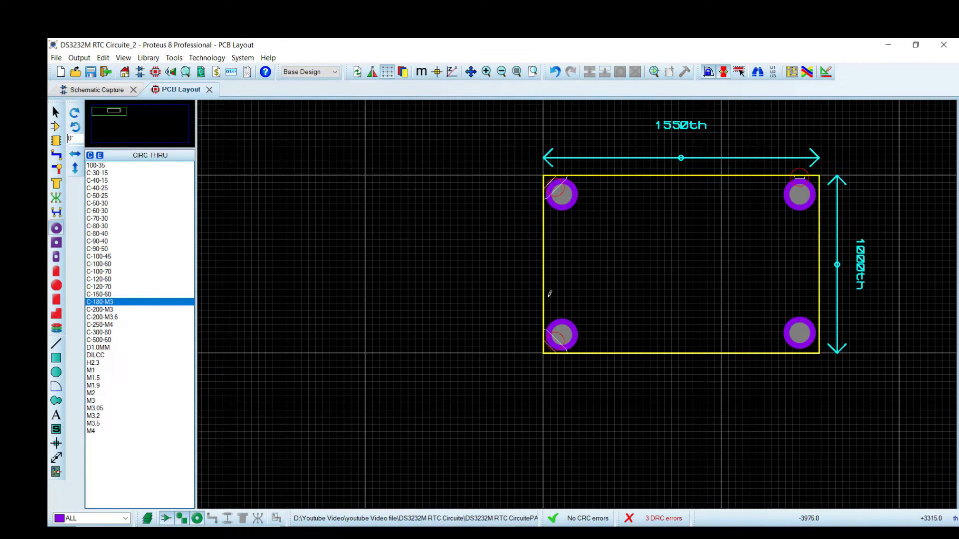
Nudge the two upper pads slightly down and the lower-left pad slightly inward, away from the board edge
drag(496, 173, 826, 221)
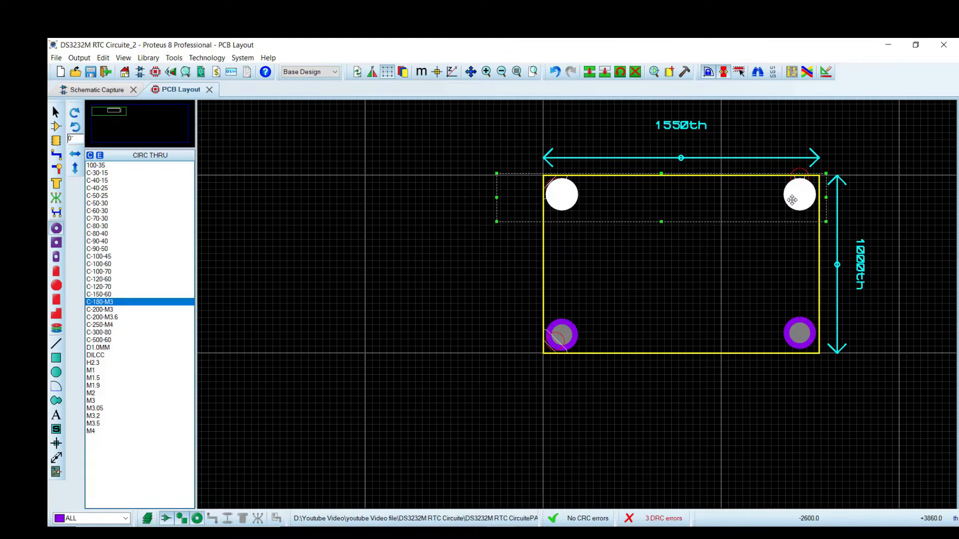
click(794, 200)
drag(793, 202, 793, 202)
drag(520, 302, 604, 367)
drag(560, 343, 563, 342)
click(492, 324)
scroll(579, 315, down, 1)
scroll(697, 278, up, 1)
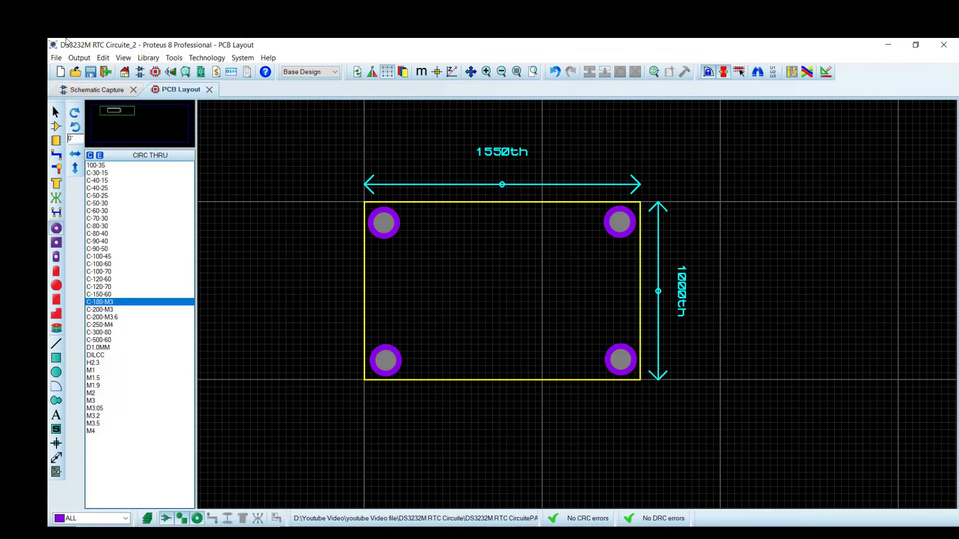
Check the RB1 battery footprint's size against the board outline without placing it
click(56, 127)
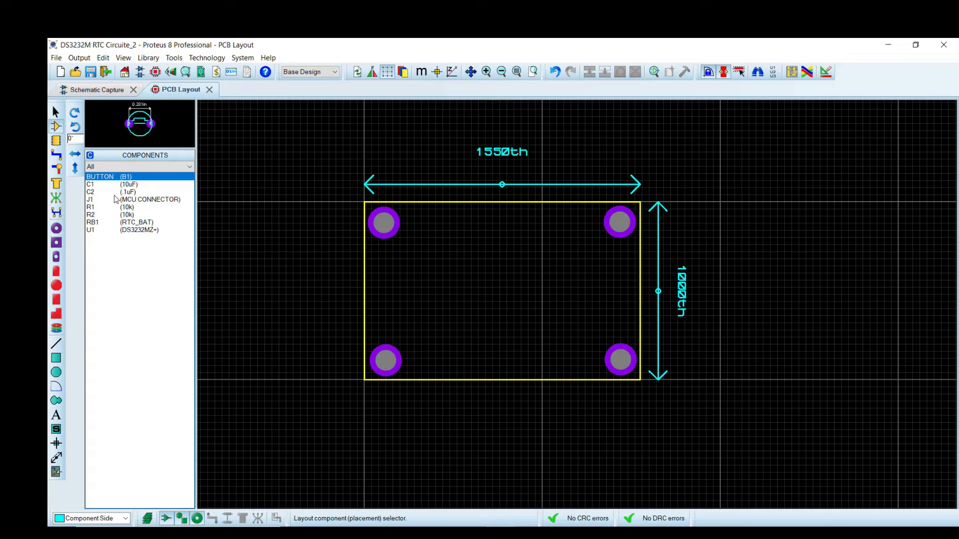
click(119, 223)
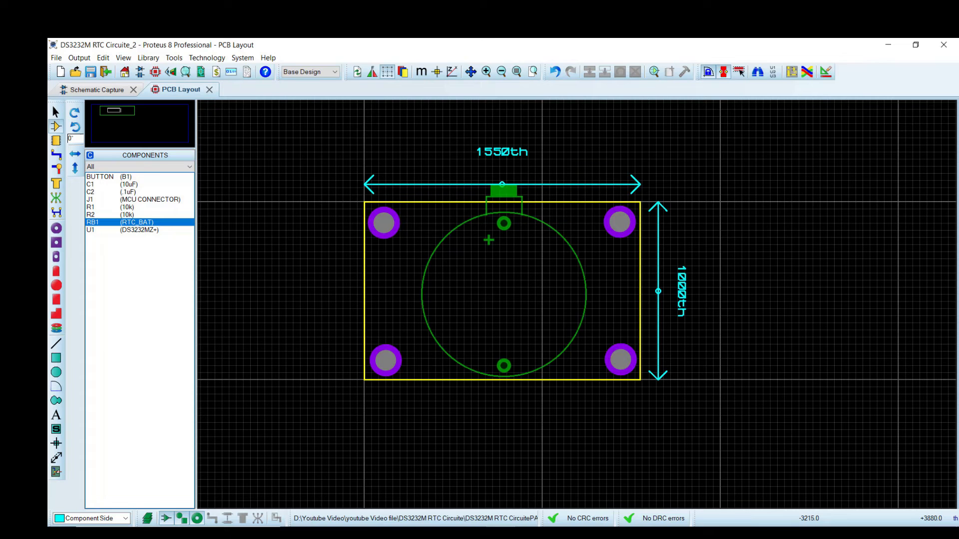
key(Escape)
right_click(560, 200)
key(Escape)
Enlarge the board upward, stretching the height dimension to about 1295 th and moving the upper pads and width dimension to match
click(501, 204)
drag(501, 202, 479, 123)
click(658, 205)
drag(659, 205, 659, 149)
drag(621, 224, 618, 180)
click(208, 241)
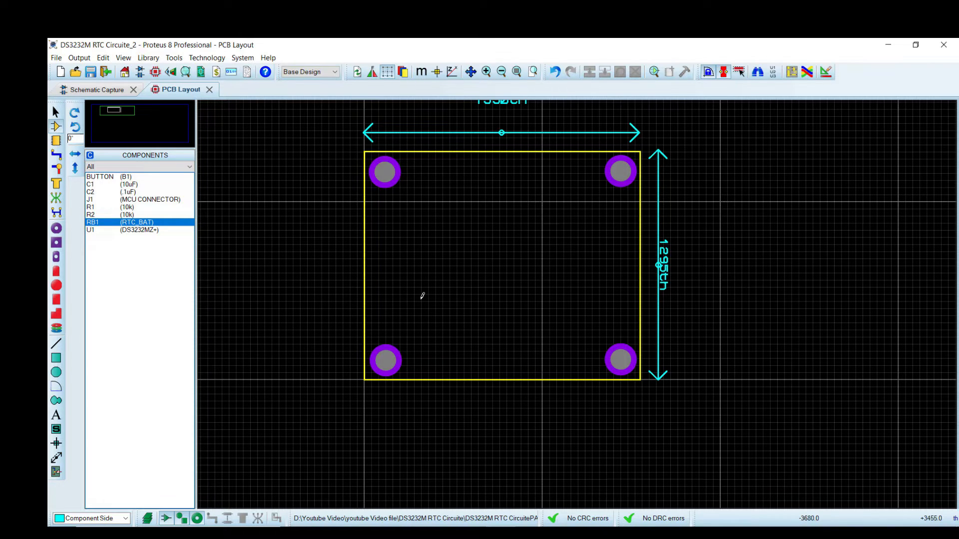
Assign the TBLOCK-I4 terminal block as J1's PCB package in the schematic
click(107, 203)
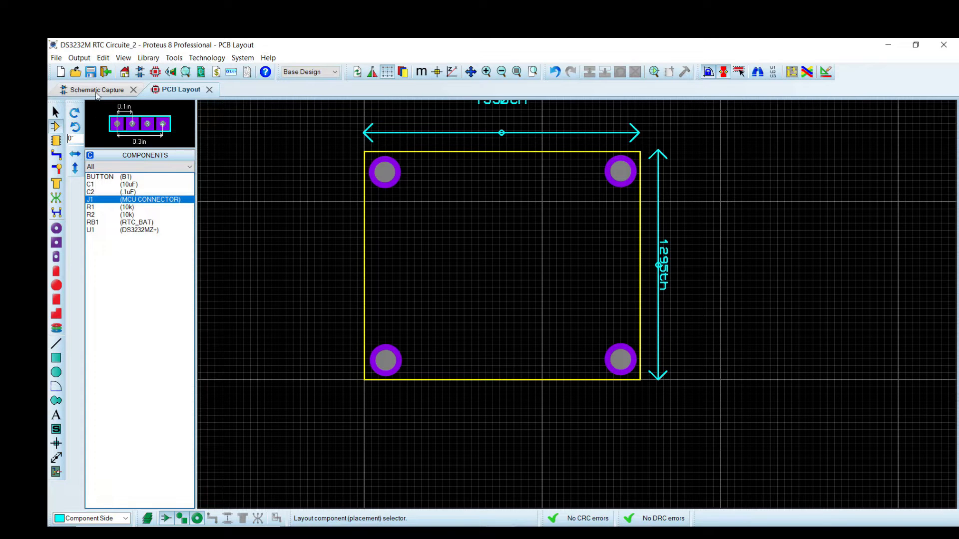
click(96, 92)
click(188, 92)
click(96, 90)
double_click(612, 273)
click(521, 243)
click(531, 244)
text(TBLOCK)
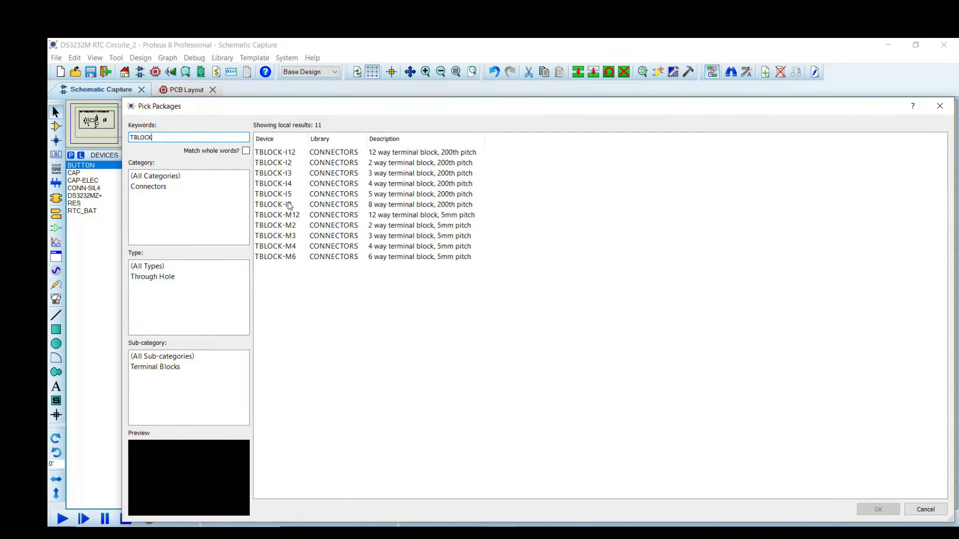
click(290, 184)
click(883, 512)
click(620, 200)
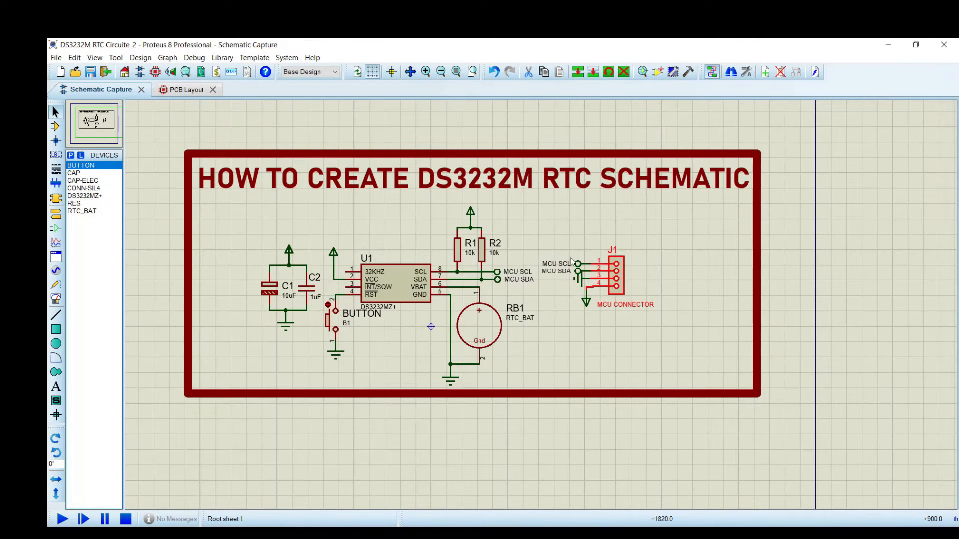
Return to the PCB layout and place J1, rotated 180°, centred against the board's lower edge between the two mounting pads
click(170, 91)
click(136, 204)
click(138, 194)
click(138, 200)
click(355, 229)
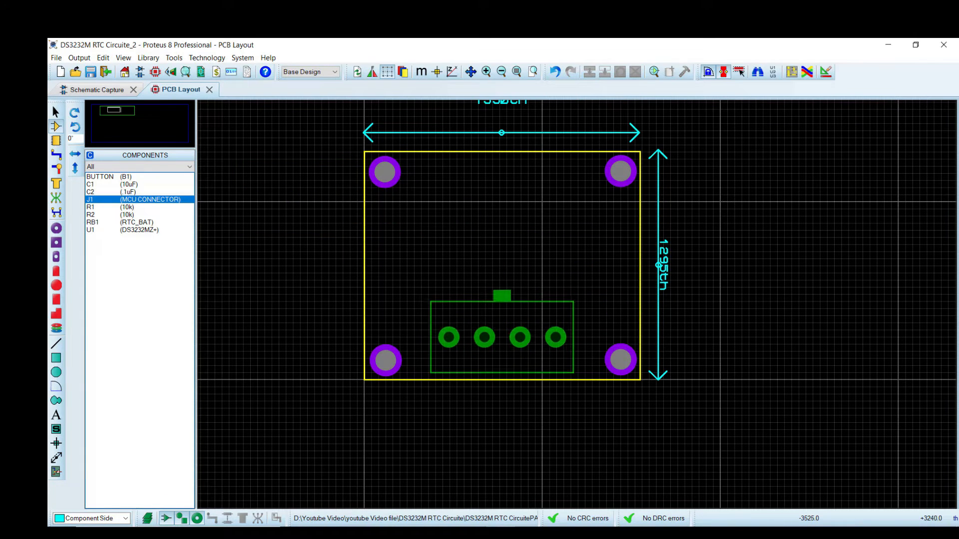
key(KP_Add)
key(KP_Add)
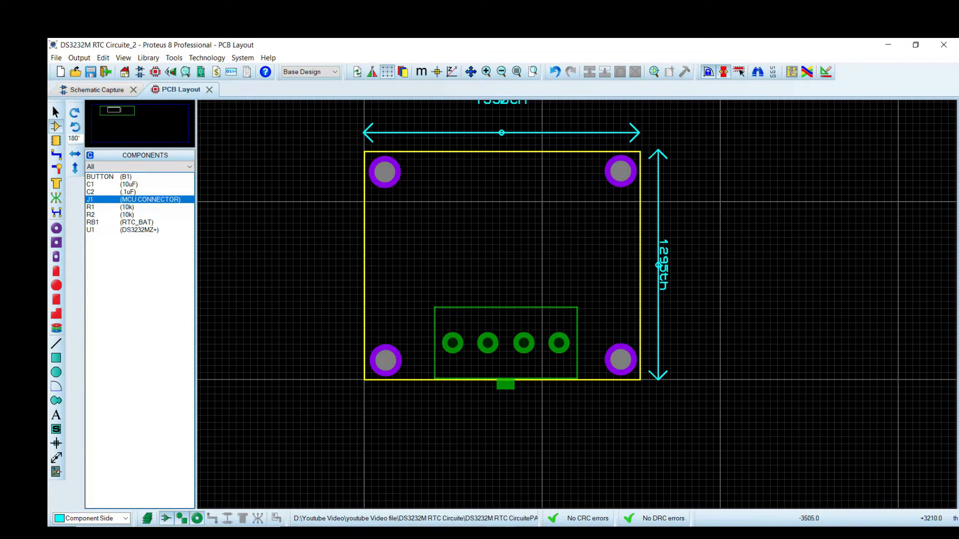
click(505, 343)
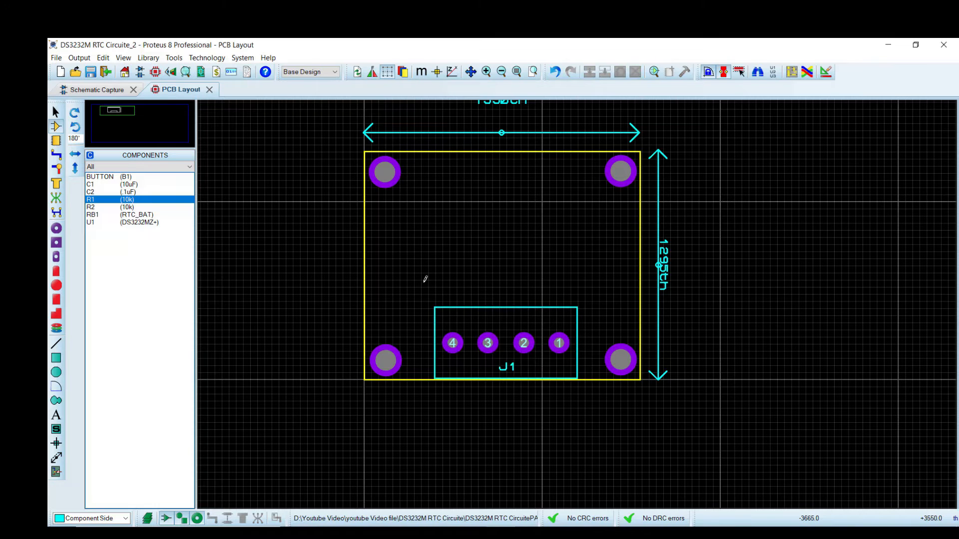
Place capacitor C1 on the board between J1 and the left edge, above the lower-left mounting pad
click(105, 186)
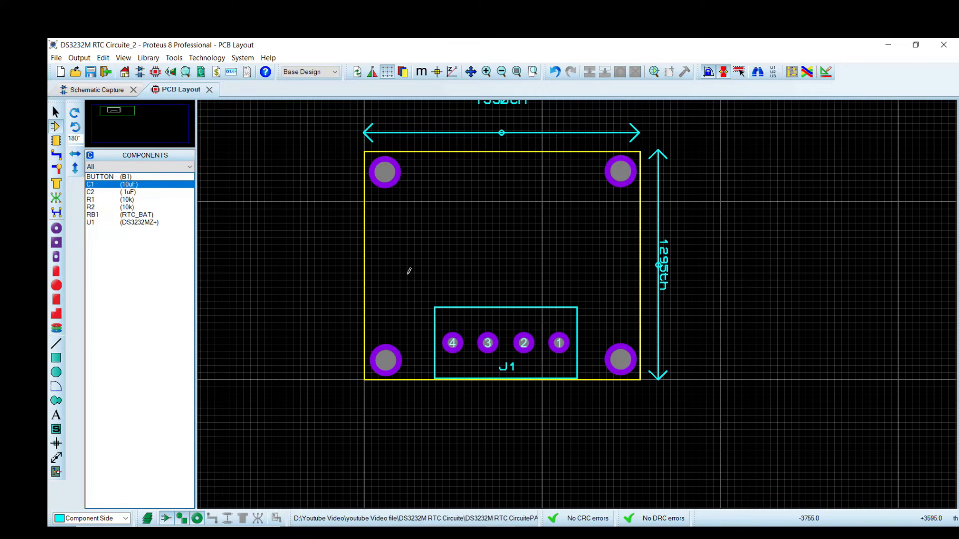
key(KP_Add)
key(KP_Add)
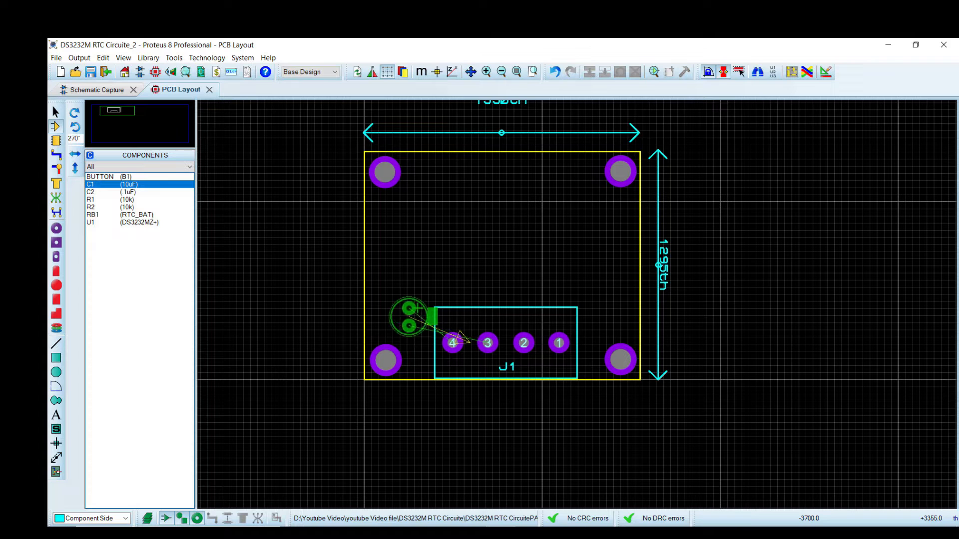
click(408, 316)
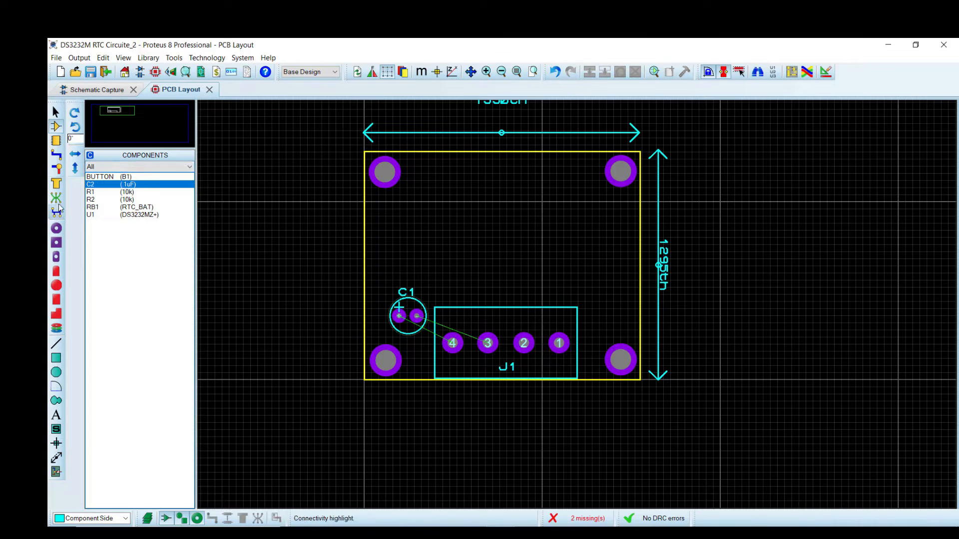
Create a solid GND=POWER zone over the whole board on Bottom Copper, with T10 boundary and relief, Normal colour and all zone checkboxes off
key(t)
key(space)
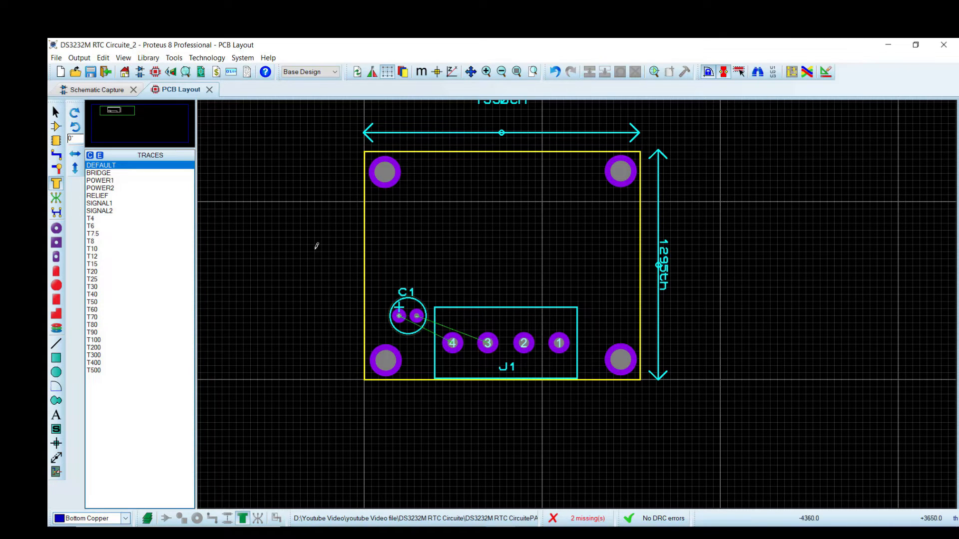
drag(366, 148, 641, 380)
click(502, 231)
click(482, 249)
click(482, 263)
click(475, 349)
click(477, 277)
click(452, 341)
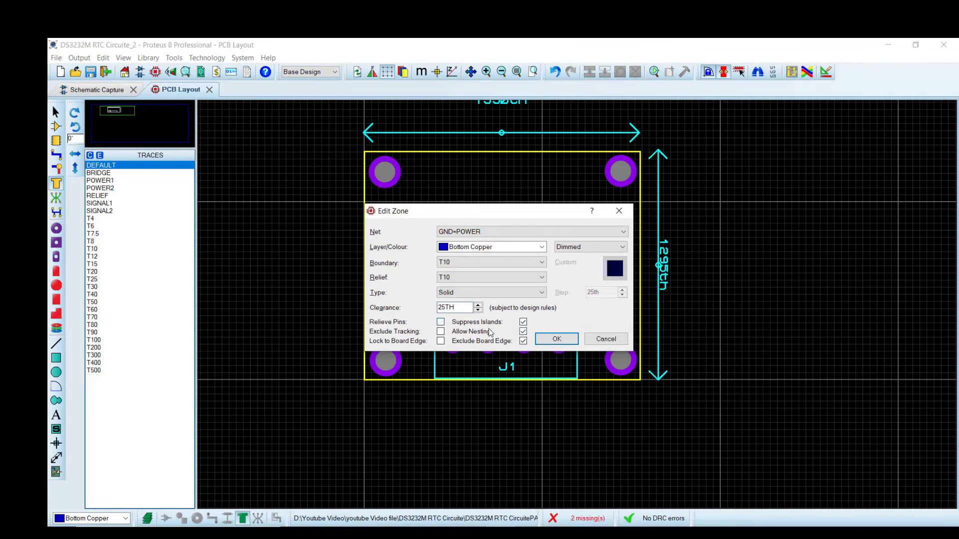
click(579, 257)
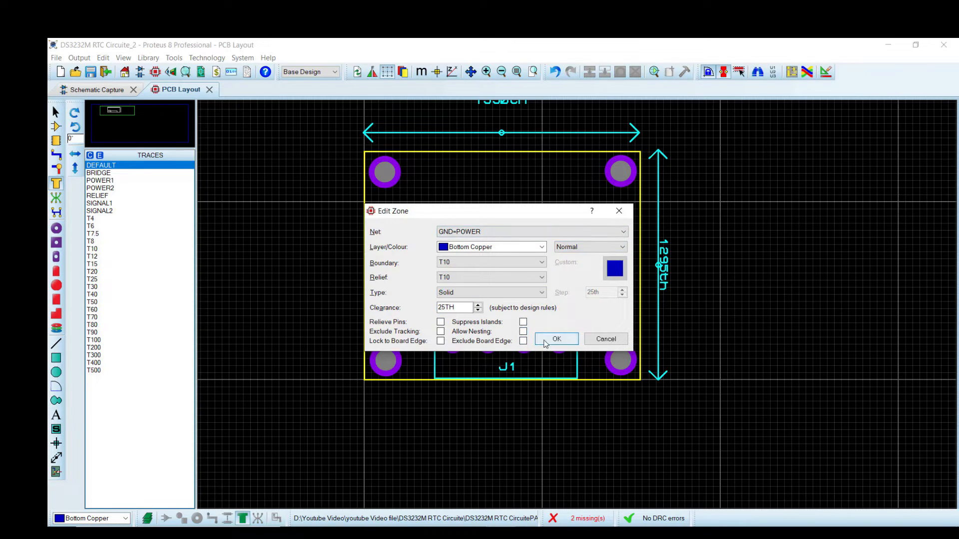
click(557, 339)
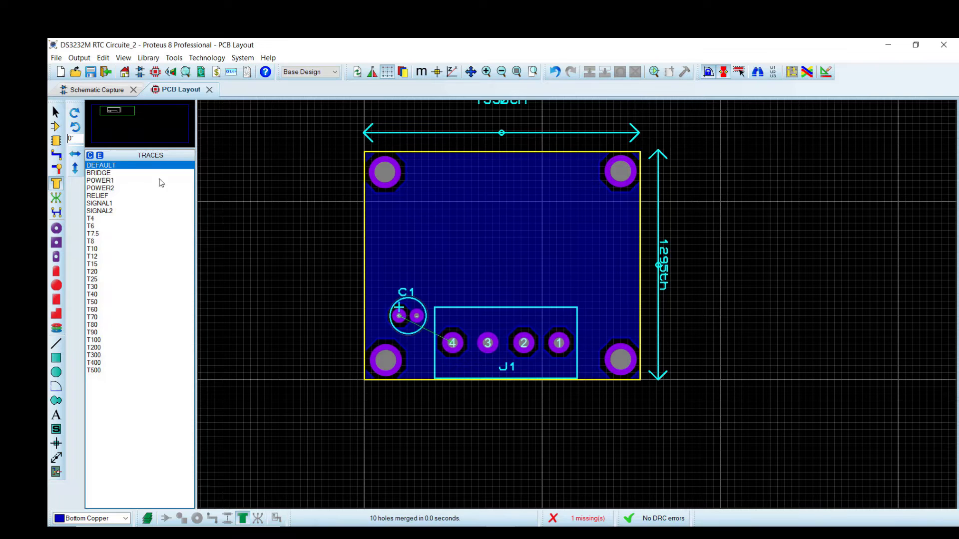
Rotate C1 by 180° and move it slightly down so its positive pad faces J1
click(56, 112)
right_click(421, 303)
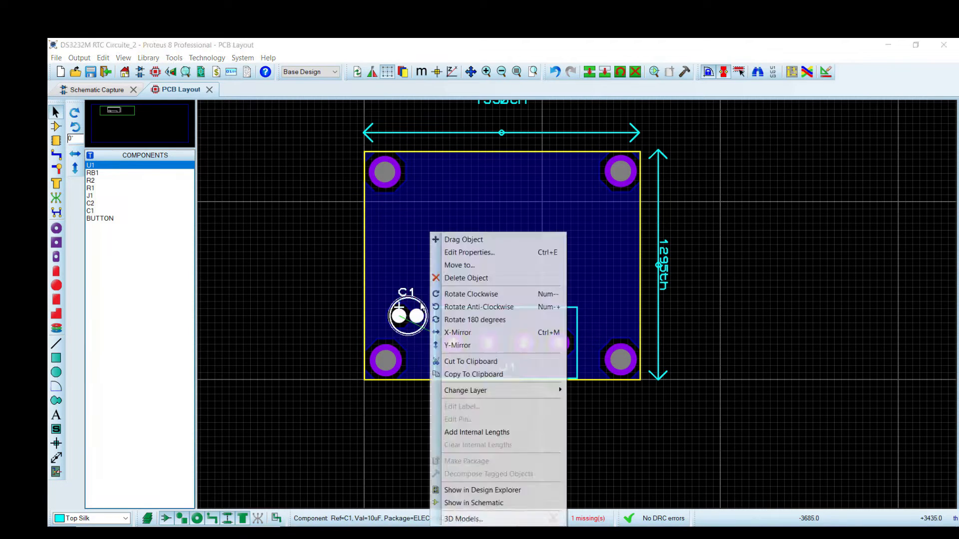
click(450, 241)
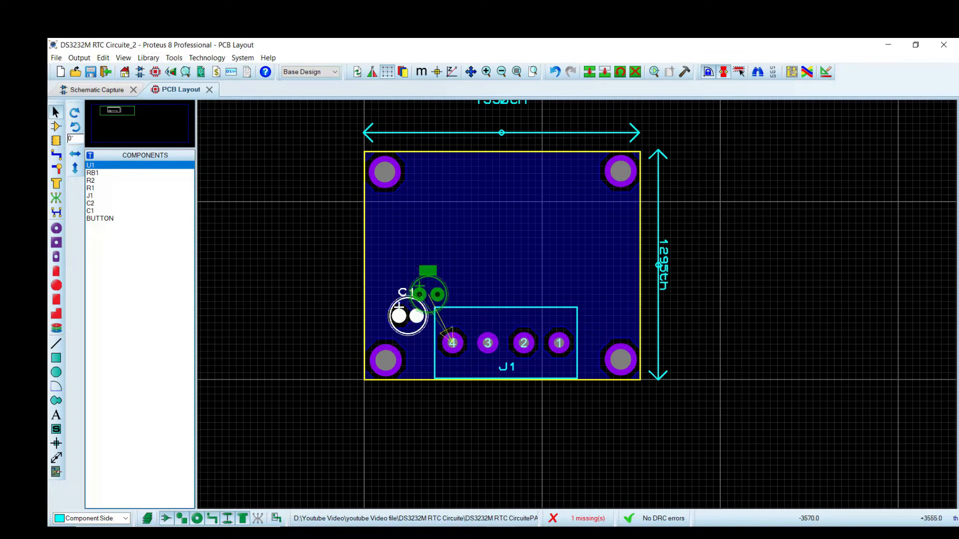
click(427, 281)
right_click(427, 281)
click(450, 241)
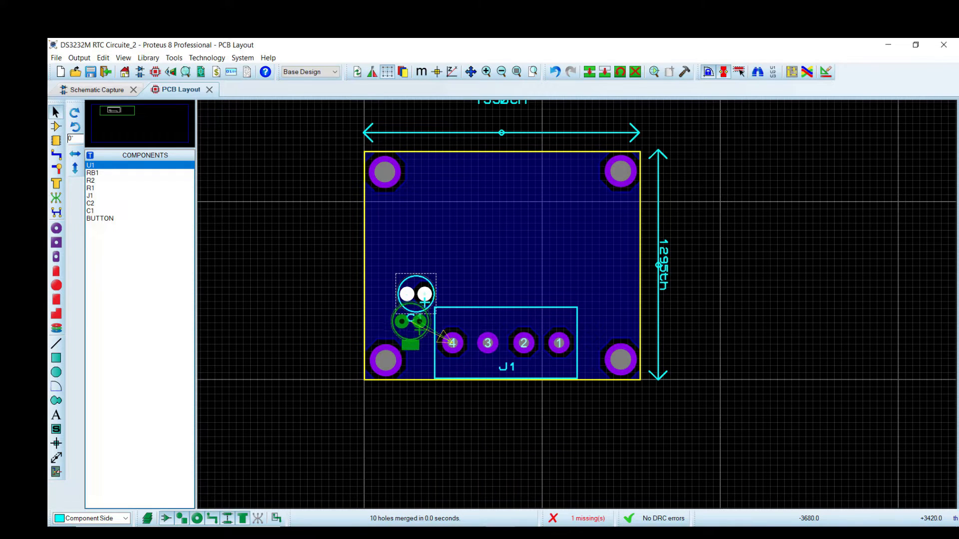
click(410, 324)
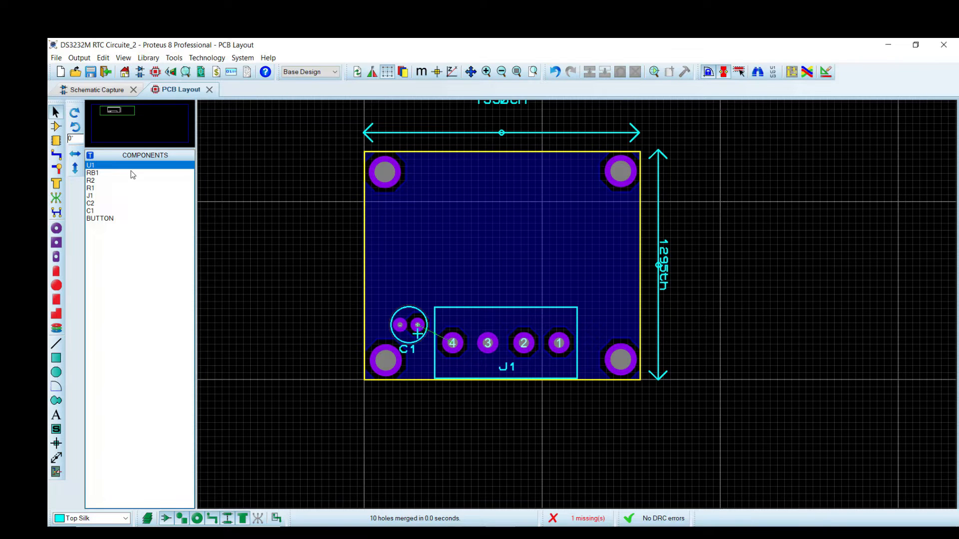
Place U1 on the board above J1 and change it to the solder side
click(56, 126)
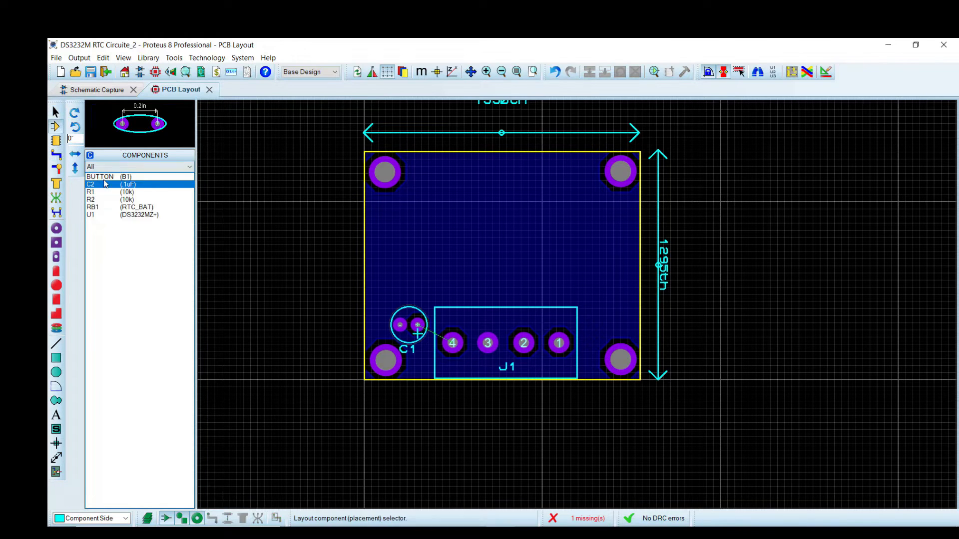
click(103, 214)
click(492, 237)
click(493, 238)
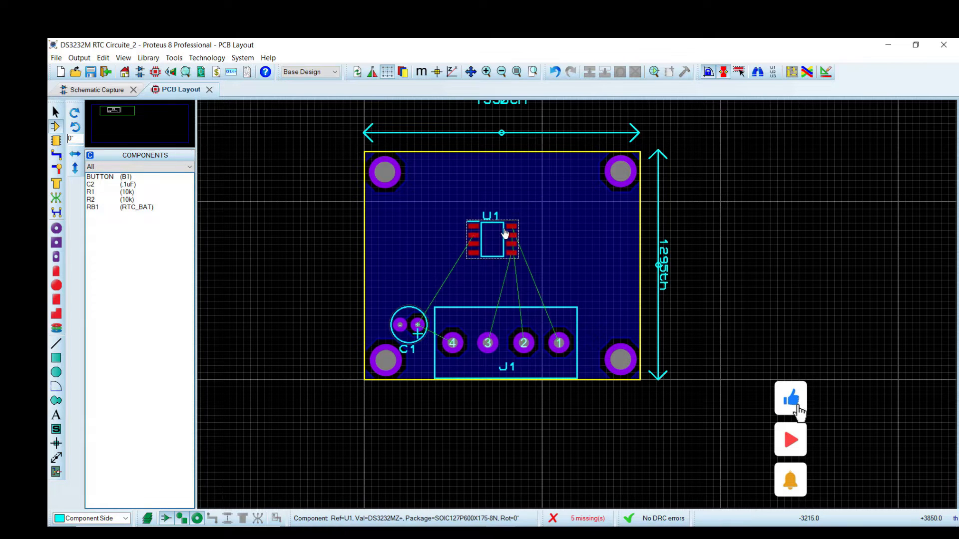
double_click(506, 236)
click(498, 291)
click(492, 309)
click(523, 327)
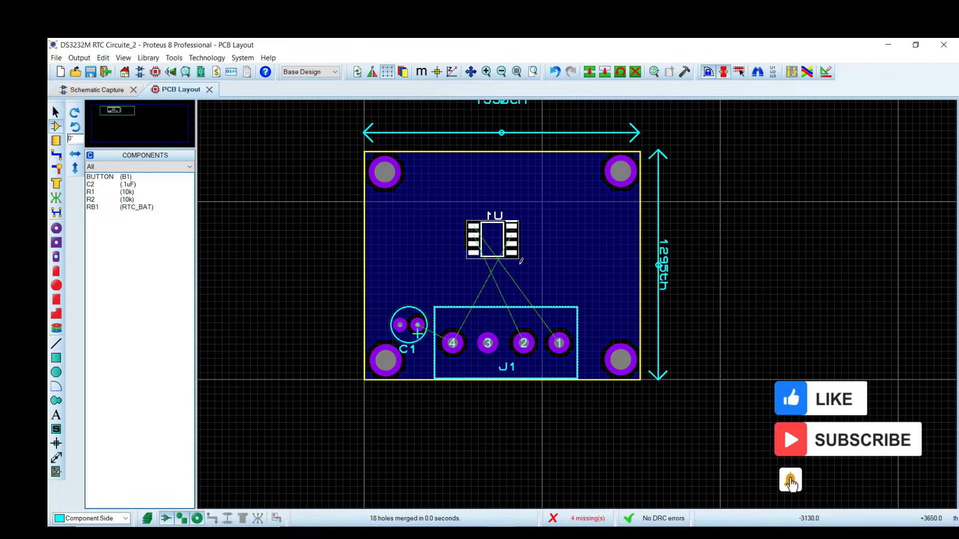
Rotate U1 so its pin rows run horizontally with pins 1 to 4 facing J1, and centre it above the connector
right_click(505, 242)
click(525, 247)
click(522, 261)
key(KP_Add)
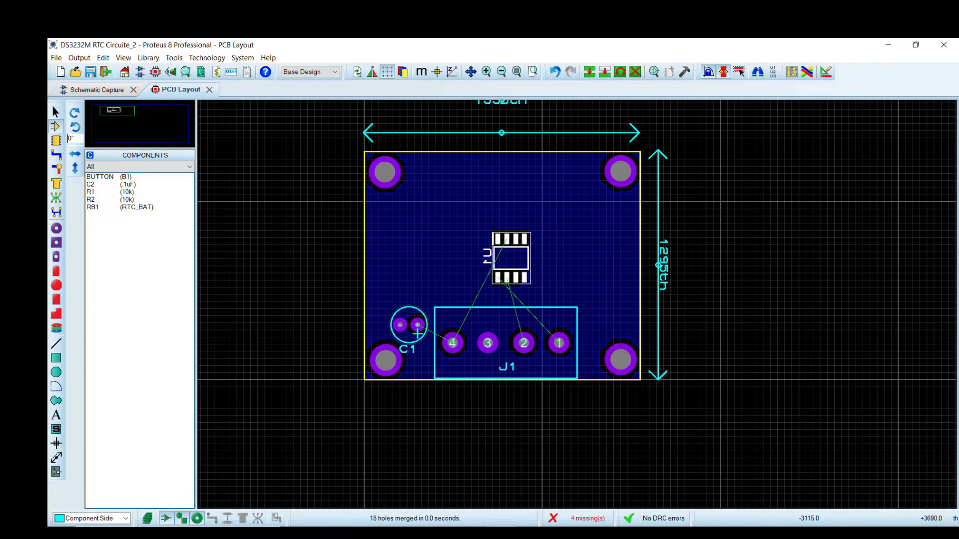
key(KP_Add)
key(KP_Add)
scroll(523, 261, up, 2)
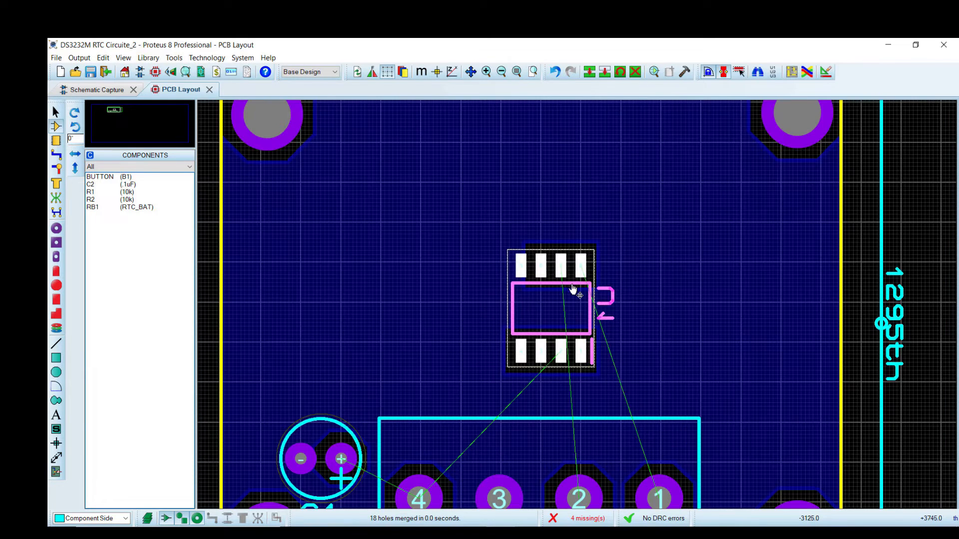
drag(572, 286, 532, 284)
click(434, 342)
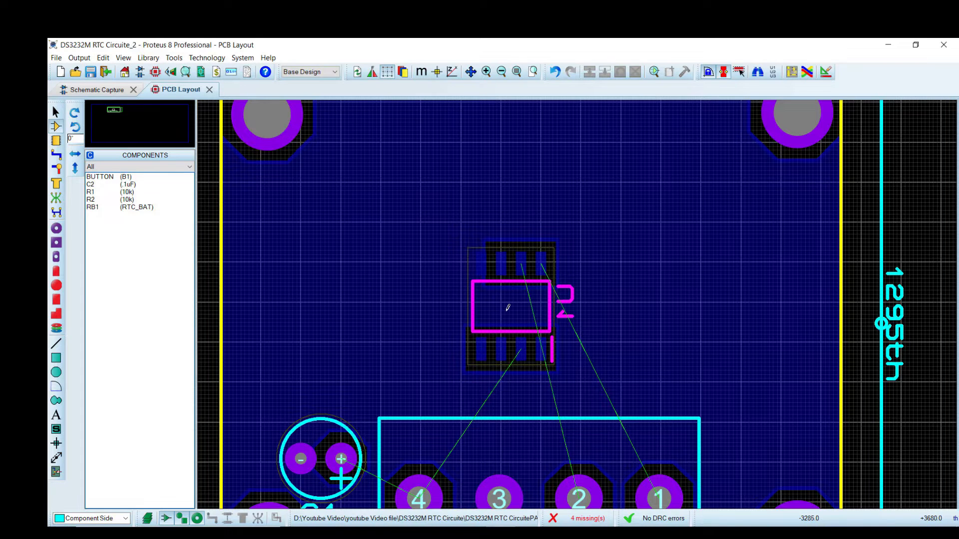
drag(538, 289, 532, 281)
click(436, 284)
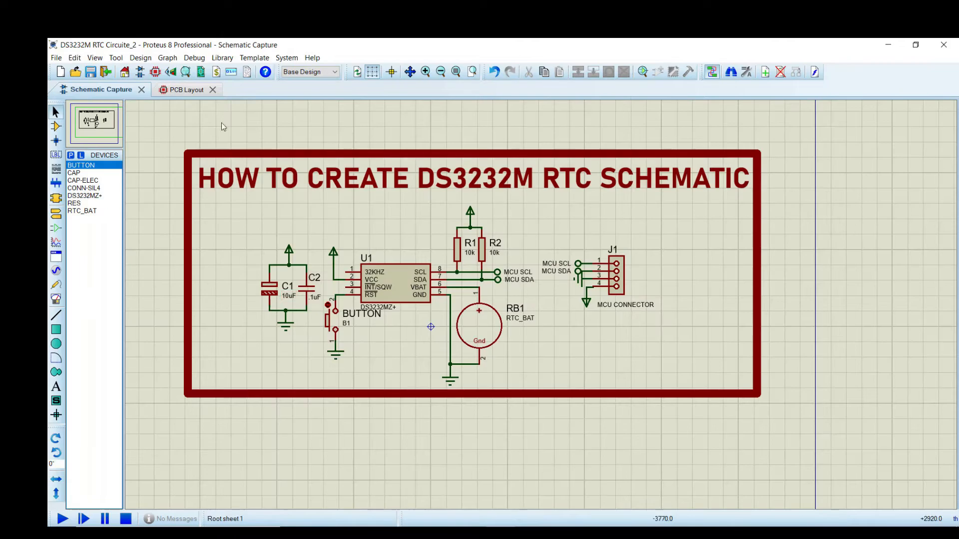
Change C2's PCB package in the schematic to the 1206 package from the USERPKG library
double_click(306, 289)
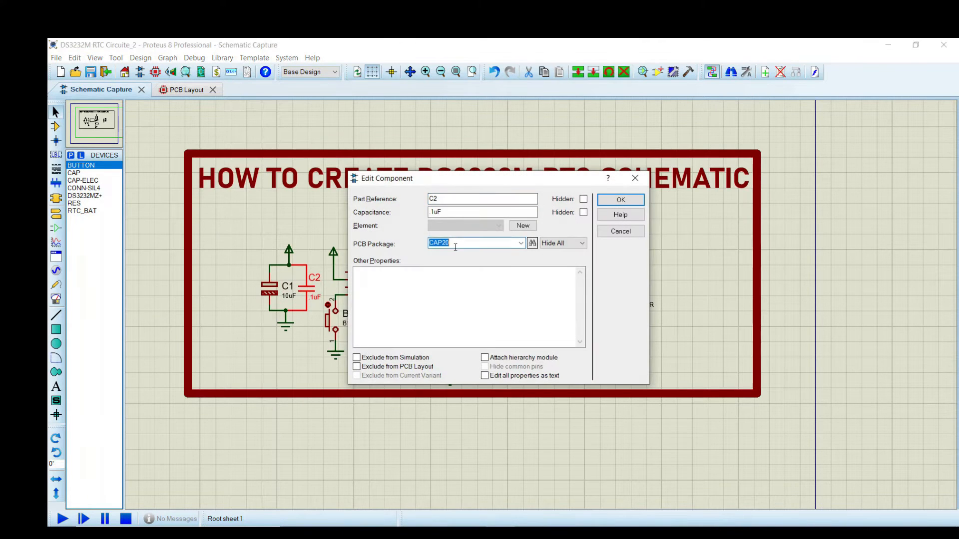
click(532, 243)
text(1)
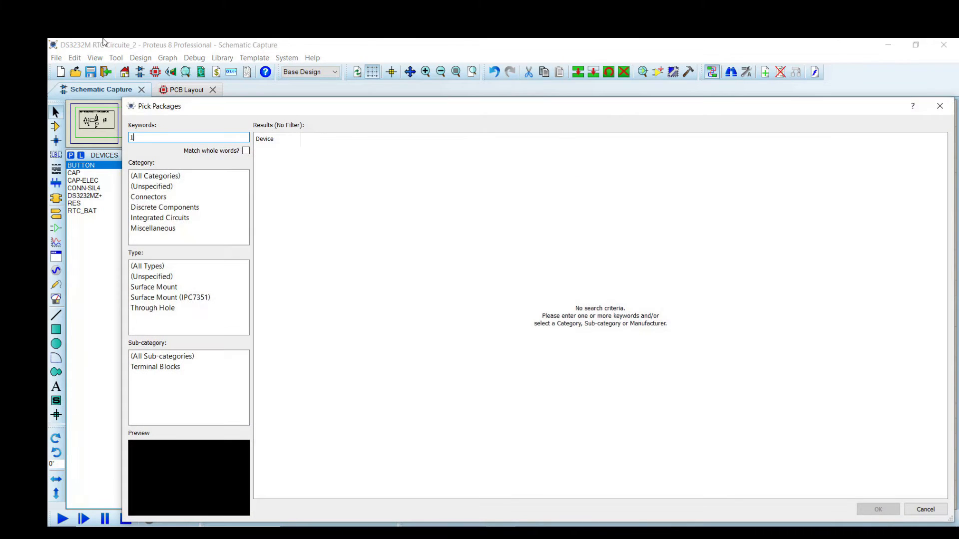
click(362, 166)
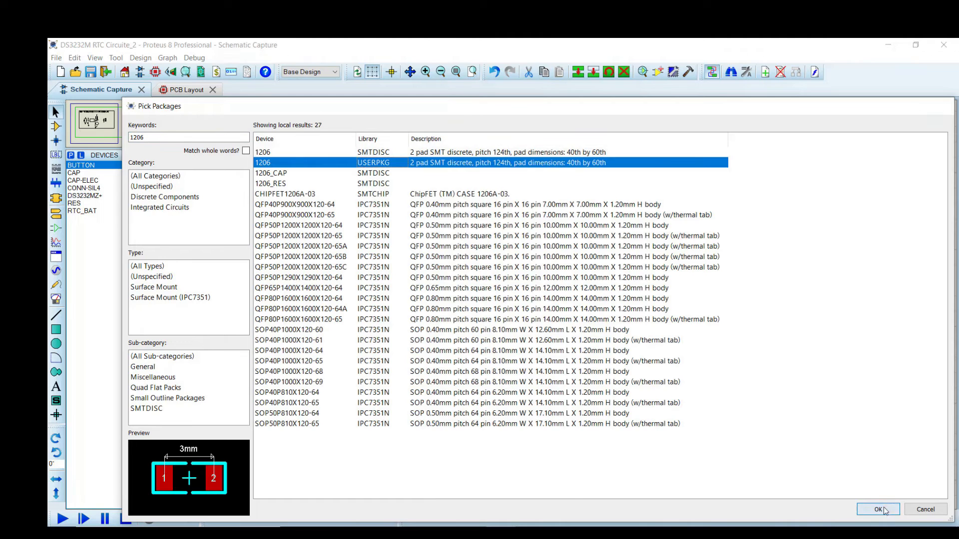
click(887, 510)
click(621, 200)
Change R1's PCB package to the 1206 package from the USERPKG library
double_click(455, 254)
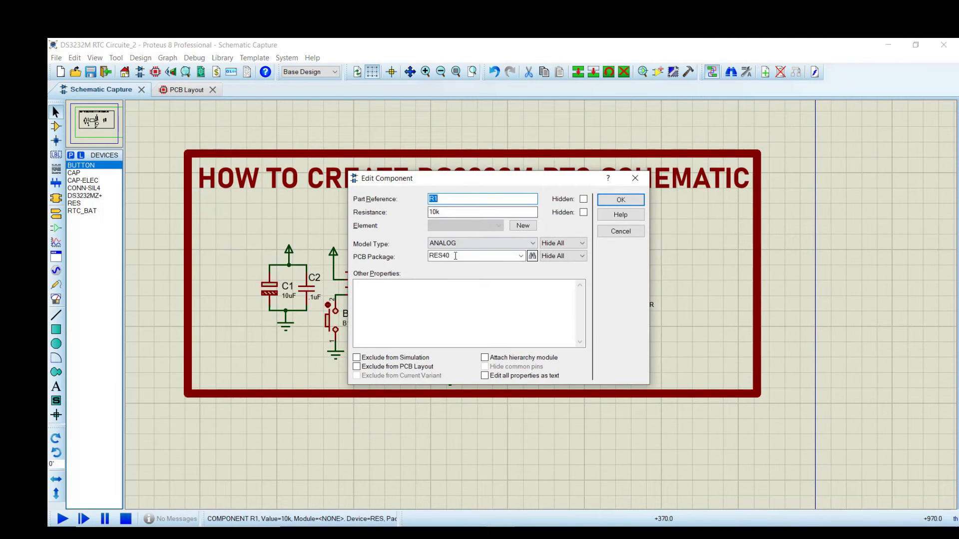
click(533, 255)
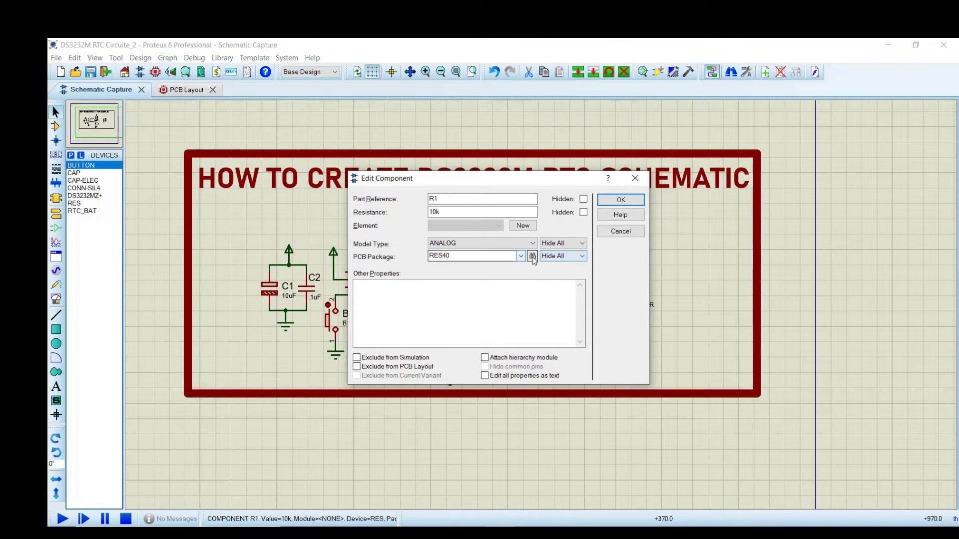
click(295, 164)
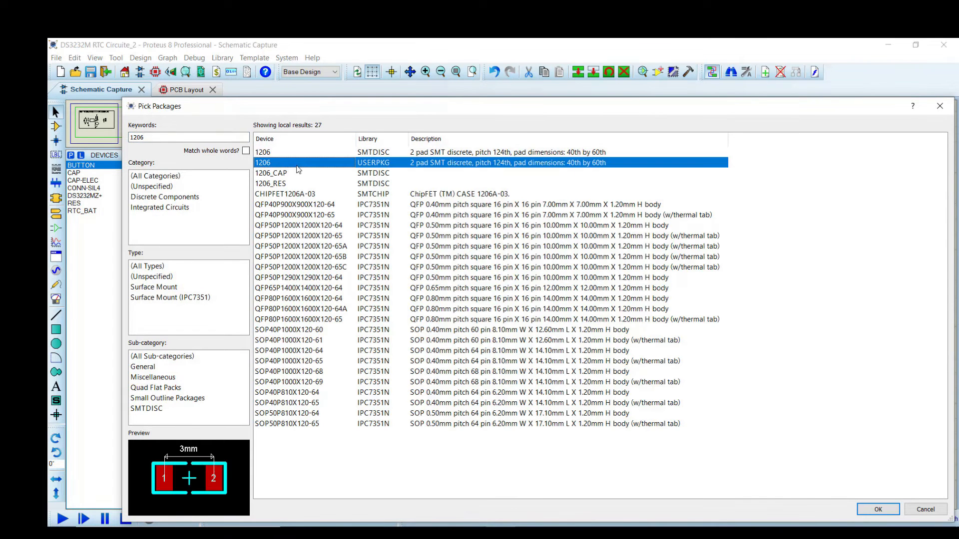
click(877, 509)
click(620, 198)
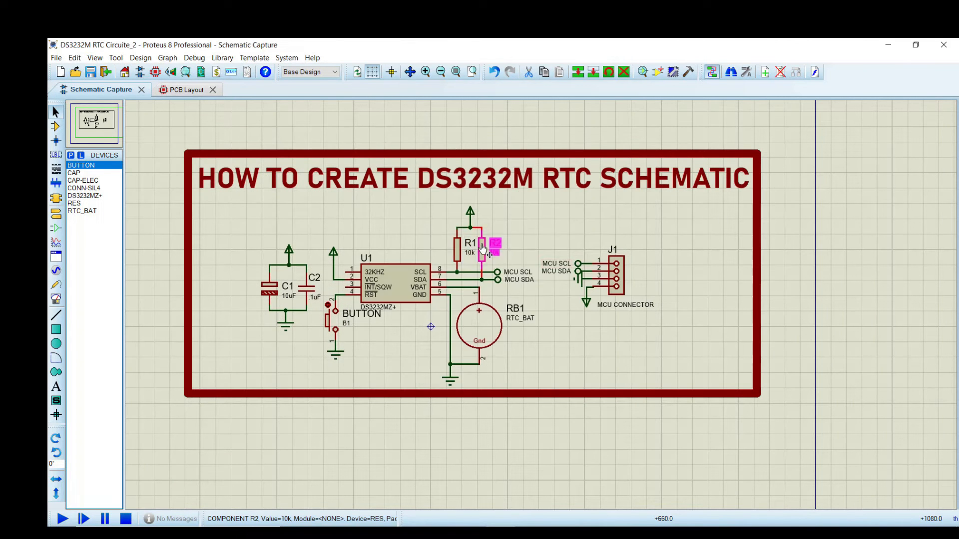
Change R2's PCB package to the 1206 package from the USERPKG library
double_click(467, 250)
click(532, 256)
text(1206)
click(353, 166)
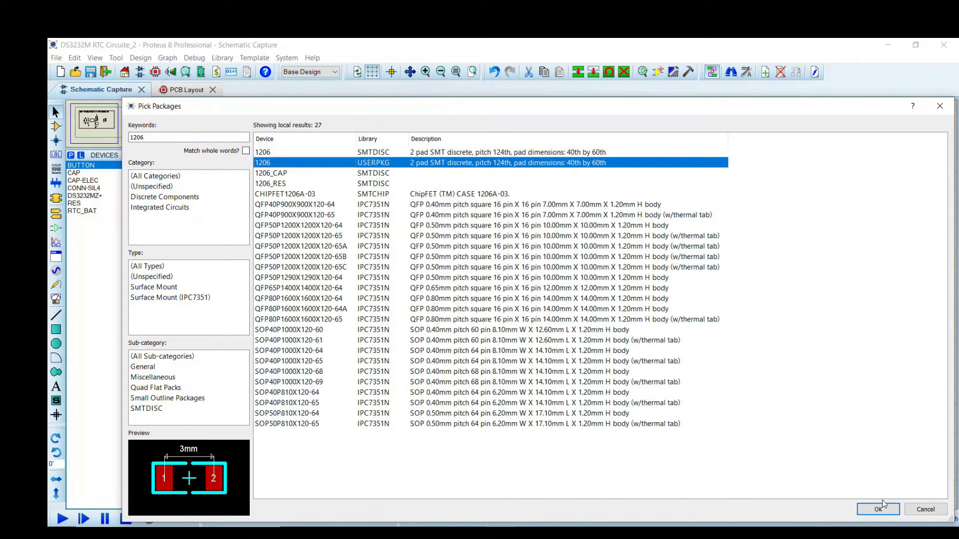
click(878, 510)
click(619, 198)
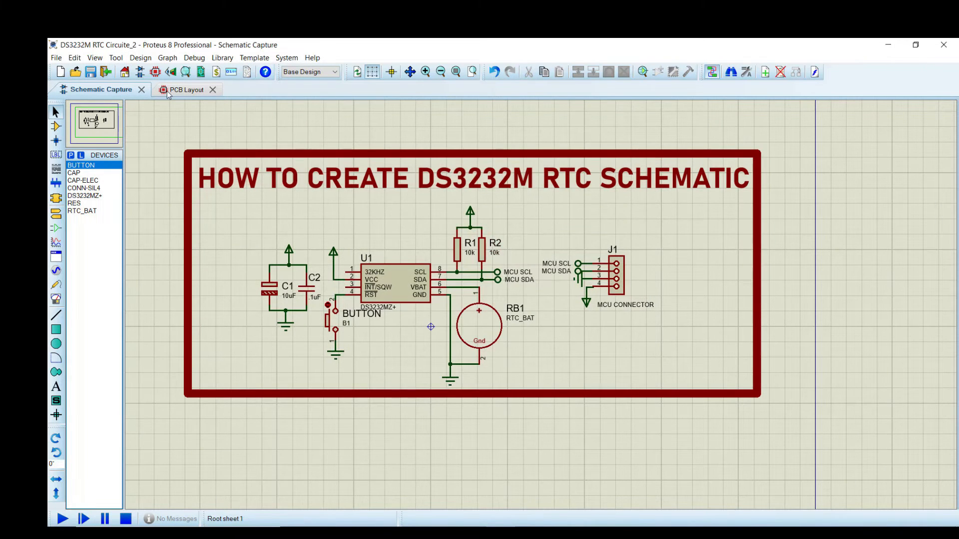
In the PCB layout, place C2 on the solder side directly below U1's row of pins 1 to 4
click(168, 92)
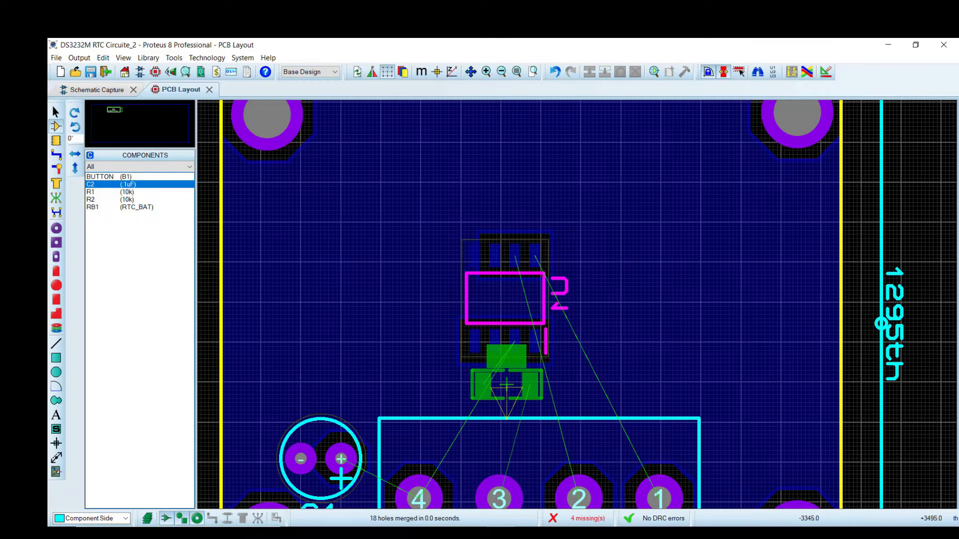
click(493, 389)
right_click(502, 360)
click(535, 69)
click(434, 390)
mouse_move(495, 389)
mouse_down()
mouse_move(494, 413)
mouse_move(493, 389)
mouse_up()
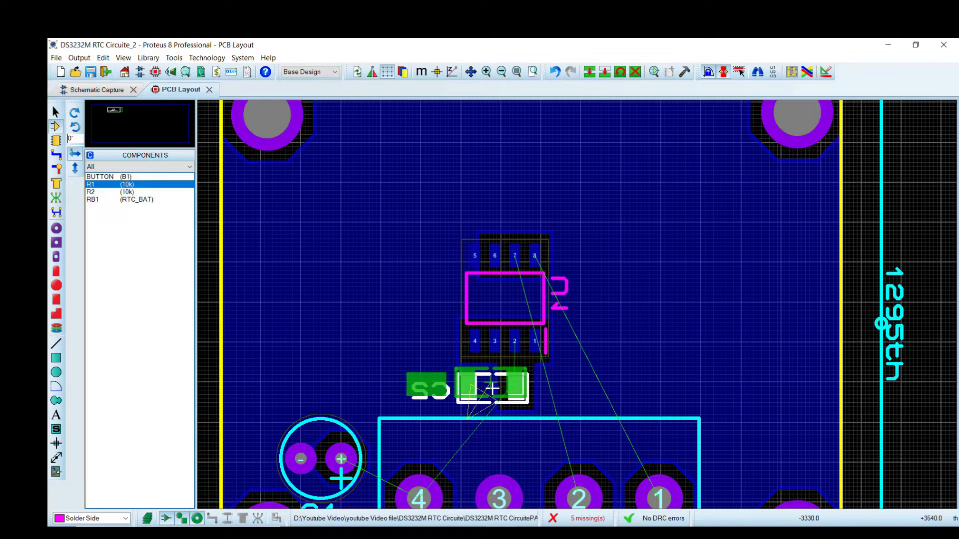
drag(493, 388, 491, 376)
Move U1 and C2 together slightly further up, away from connector J1
drag(409, 192, 613, 412)
drag(530, 334, 530, 301)
click(562, 318)
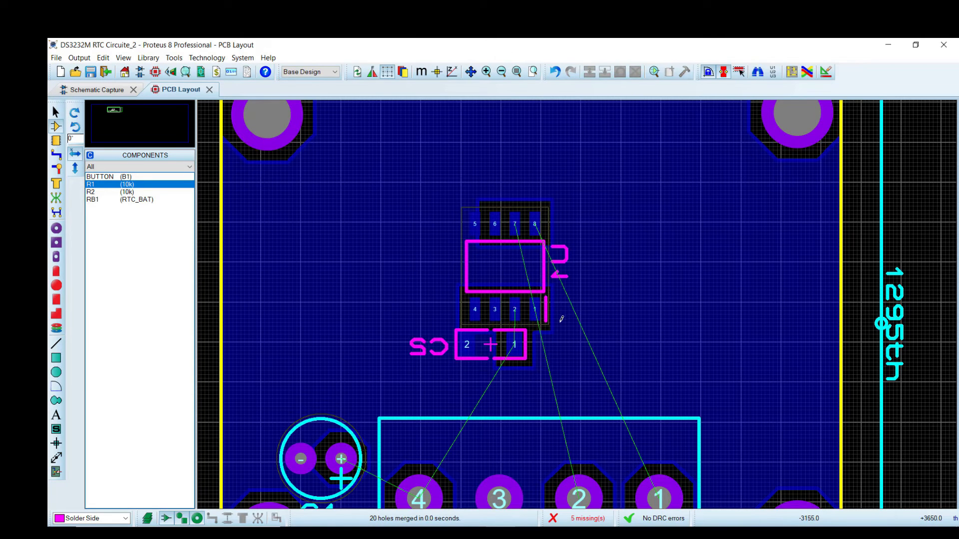
click(102, 177)
click(109, 201)
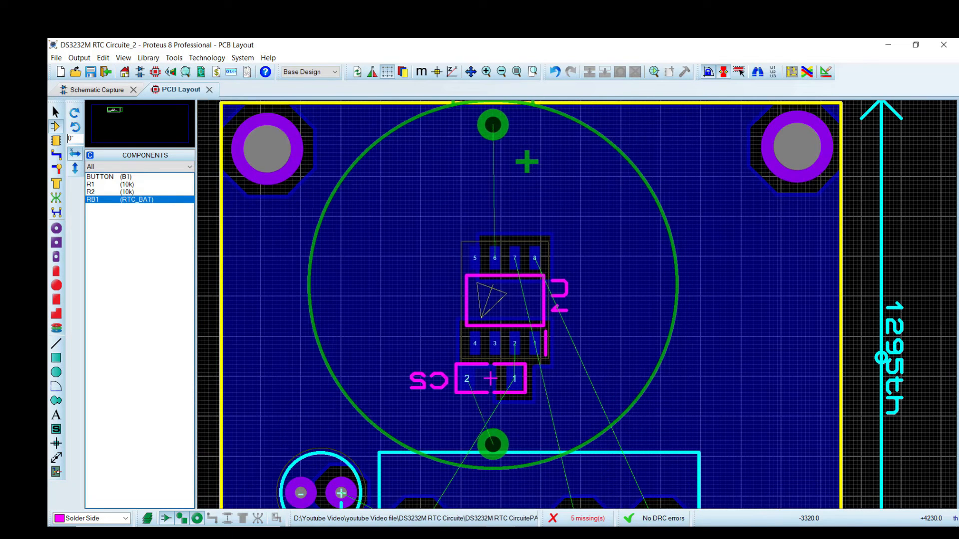
key(F7)
key(F7)
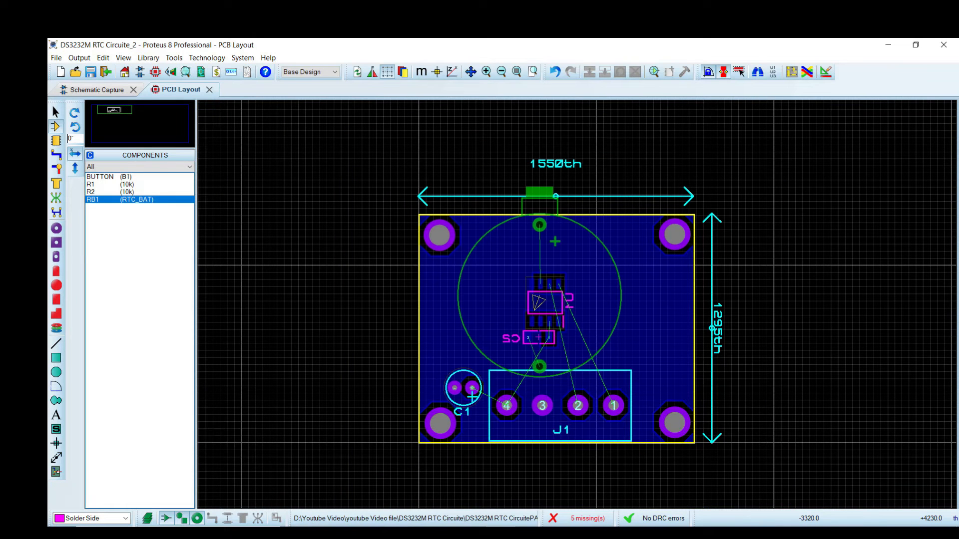
key(Escape)
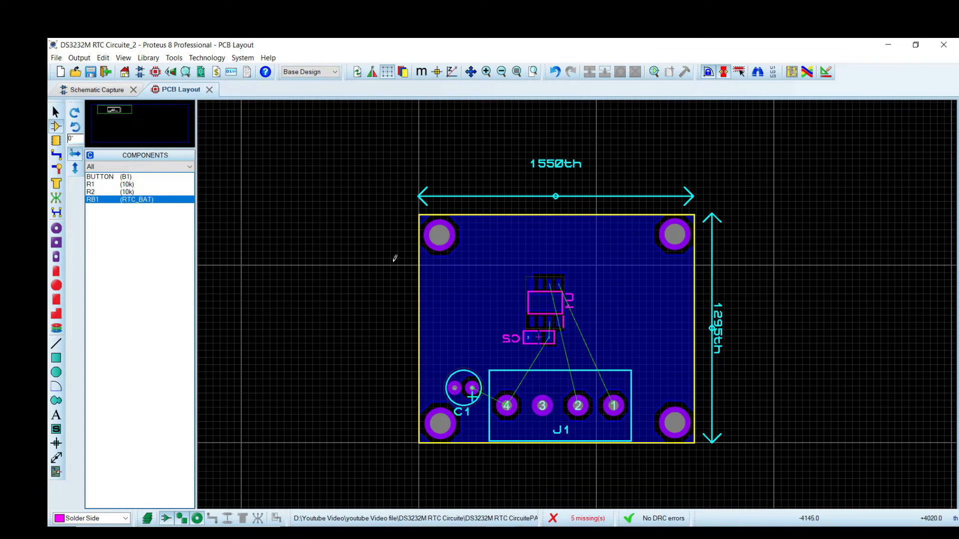
Turn the board to portrait orientation, keeping U1, C2, C1 and J1 upright with J1 along the short lower edge
drag(387, 245, 641, 456)
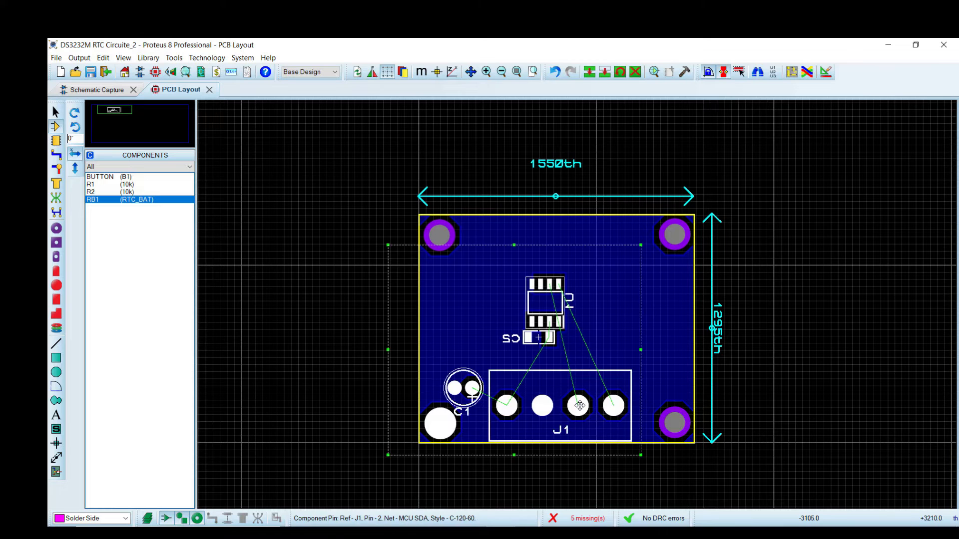
key(KP_Add)
drag(579, 404, 646, 350)
drag(606, 428, 712, 478)
drag(675, 442, 437, 426)
drag(374, 160, 792, 481)
key(KP_Subtract)
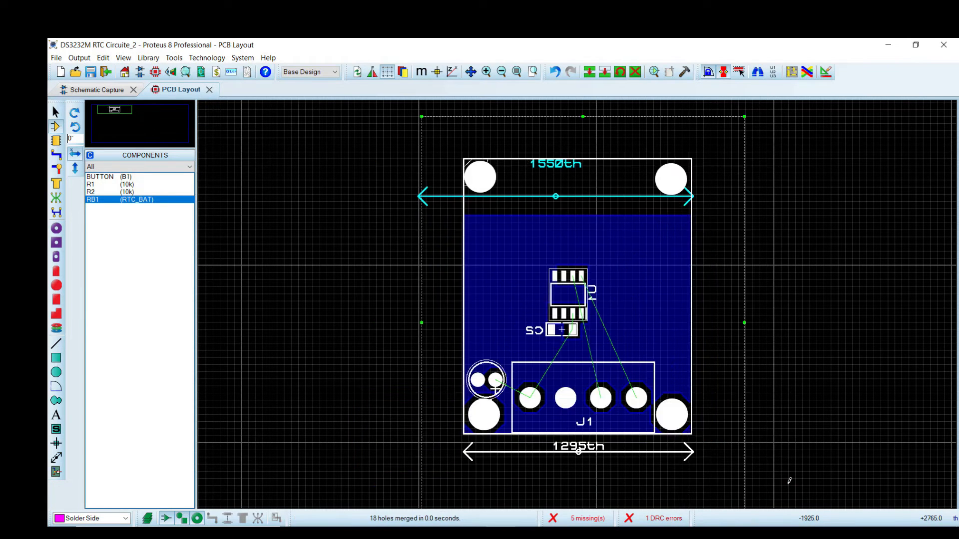
click(818, 404)
Delete the board's width and height dimension lines
scroll(494, 389, up, 2)
drag(593, 262, 599, 229)
scroll(578, 297, down, 2)
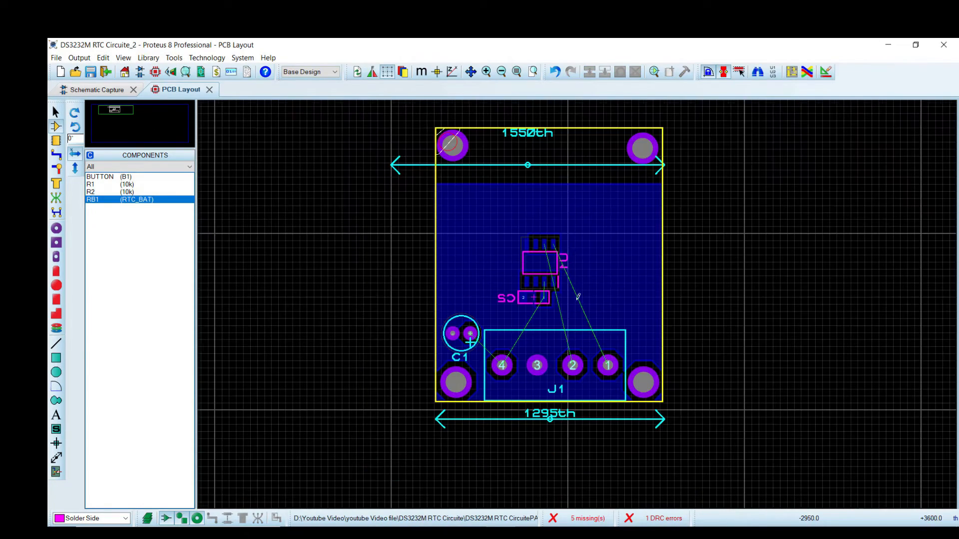
drag(464, 164, 763, 233)
right_click(762, 233)
right_click(762, 234)
right_click(612, 425)
right_click(612, 425)
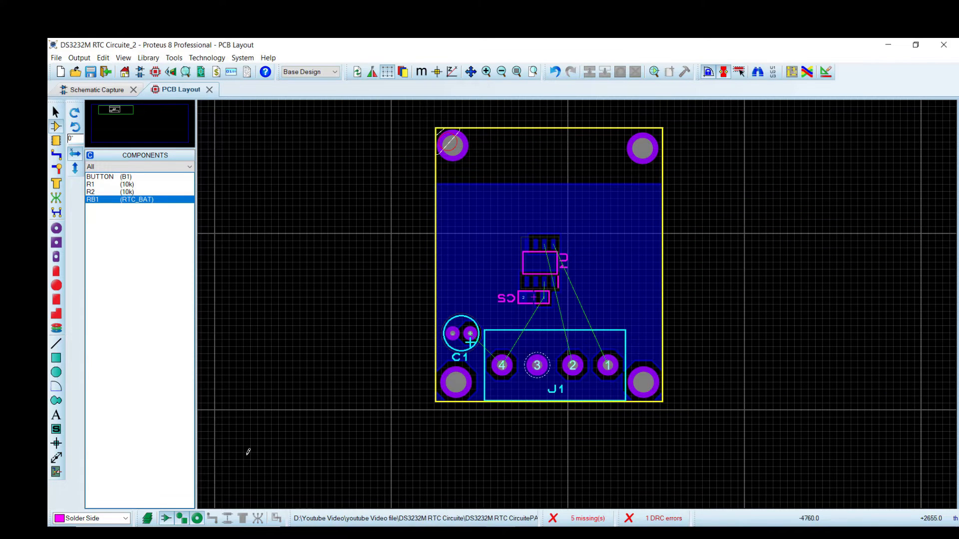
In the schematic, detach J1's pin 3 and 4 terminals, and connect the power terminal to pin 3, pointing left
scroll(525, 320, up, 1)
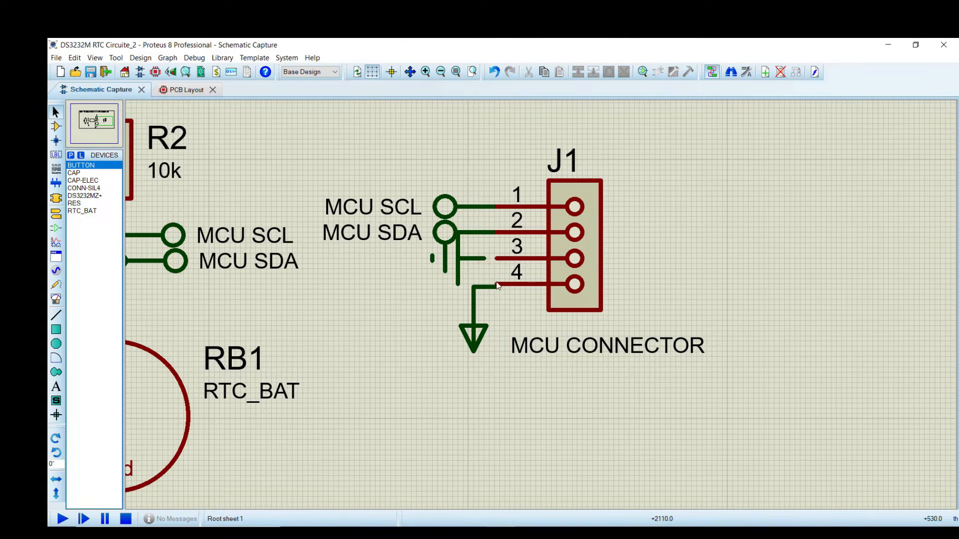
right_click(492, 286)
right_click(491, 287)
drag(467, 264, 469, 383)
drag(479, 340, 452, 273)
key(KP_Add)
key(KP_Add)
key(KP_Add)
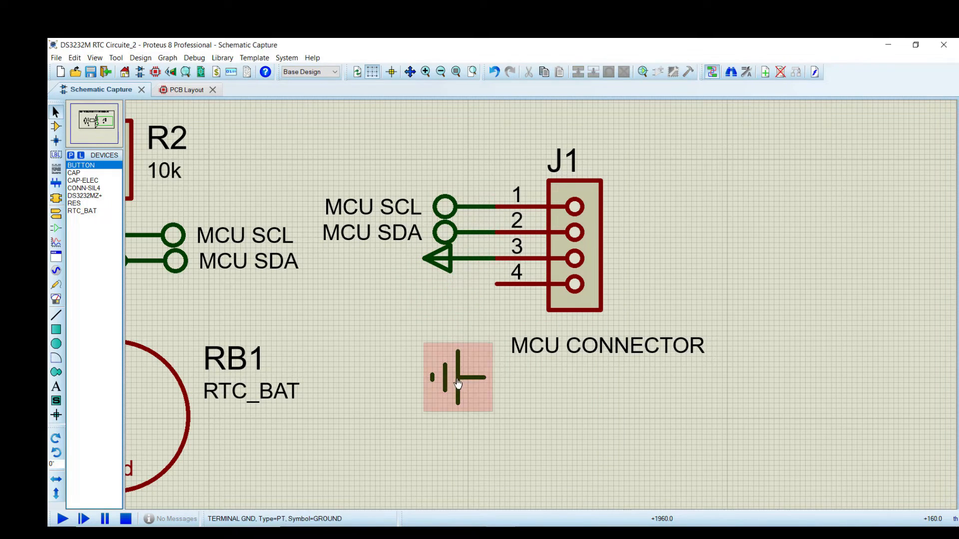
Rotate the loose ground terminal upright below J1 and wire it to pin 4
drag(462, 352, 468, 320)
key(KP_Add)
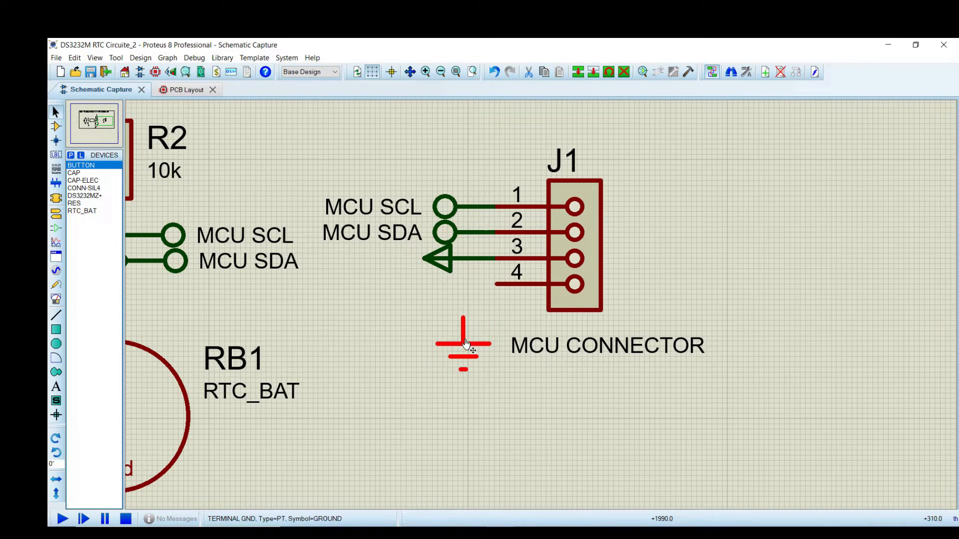
click(467, 295)
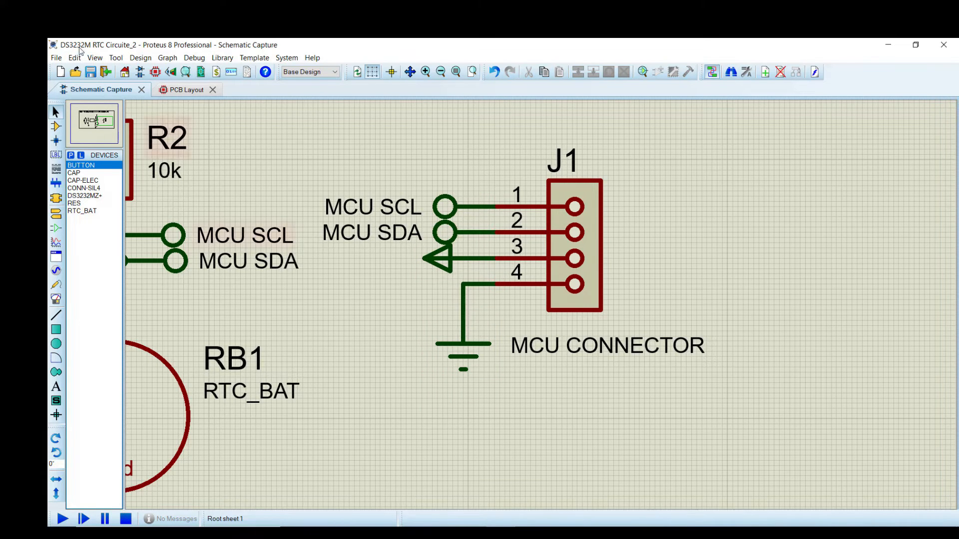
In the PCB layout, delete the old copper zone that no longer covers the whole board
click(189, 93)
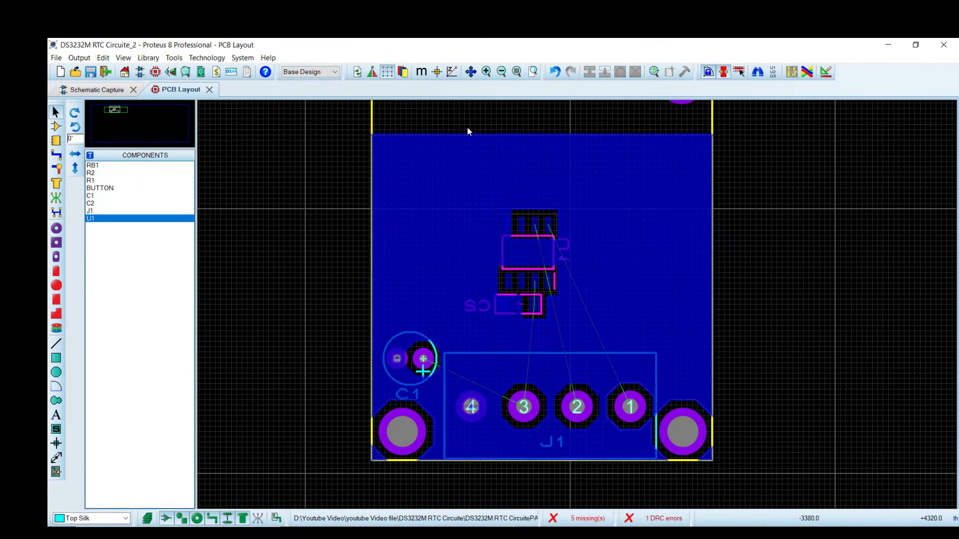
click(468, 133)
scroll(295, 171, down, 1)
click(668, 190)
click(745, 199)
right_click(494, 191)
drag(394, 192, 415, 168)
right_click(487, 190)
click(397, 191)
right_click(460, 193)
right_click(460, 193)
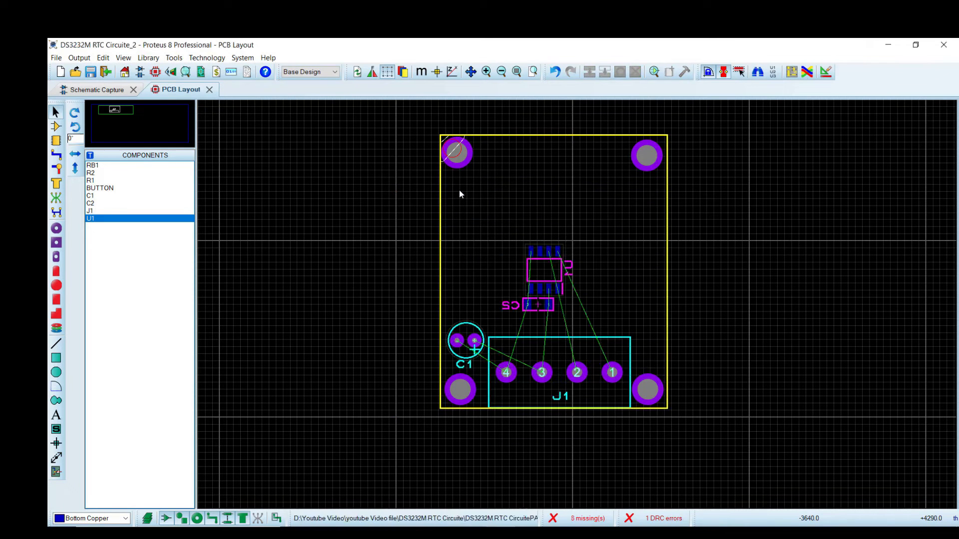
Draw a new zone over the whole board outline, assigning it to the GND=POWER net on Bottom Copper
click(57, 183)
drag(442, 132, 460, 151)
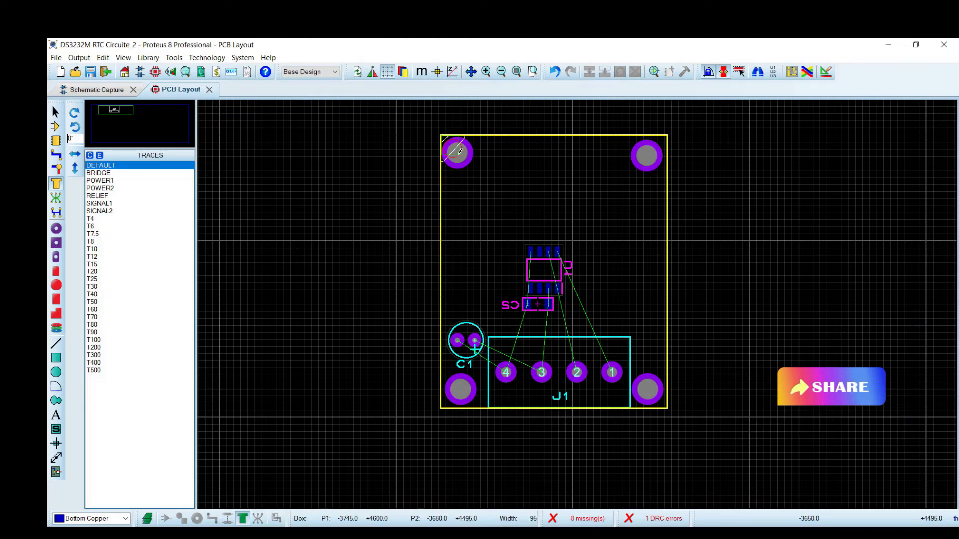
drag(654, 382, 670, 405)
click(623, 232)
click(460, 243)
click(542, 247)
click(465, 257)
Set the zone's boundary and relief to T10 with Dimmed colour, and generate it
click(495, 264)
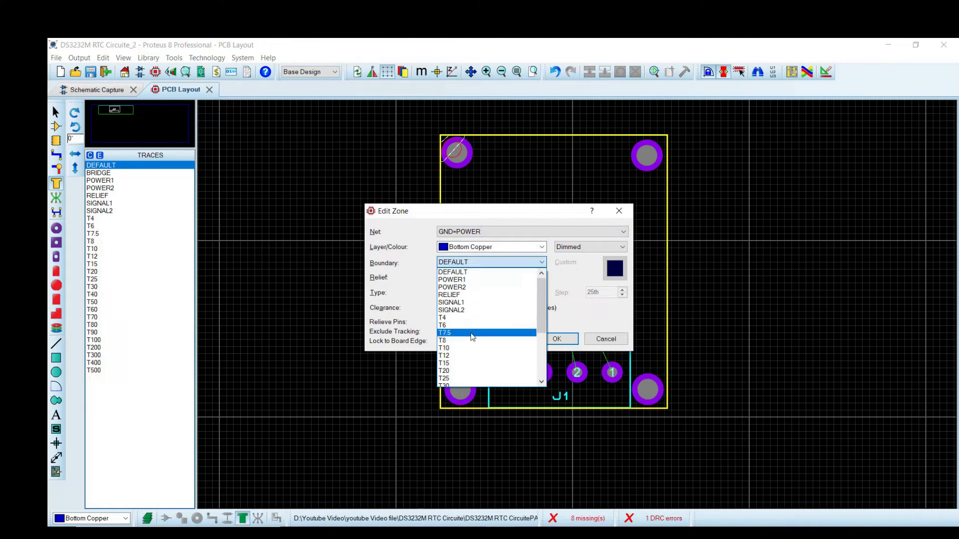
click(449, 330)
click(492, 278)
click(449, 346)
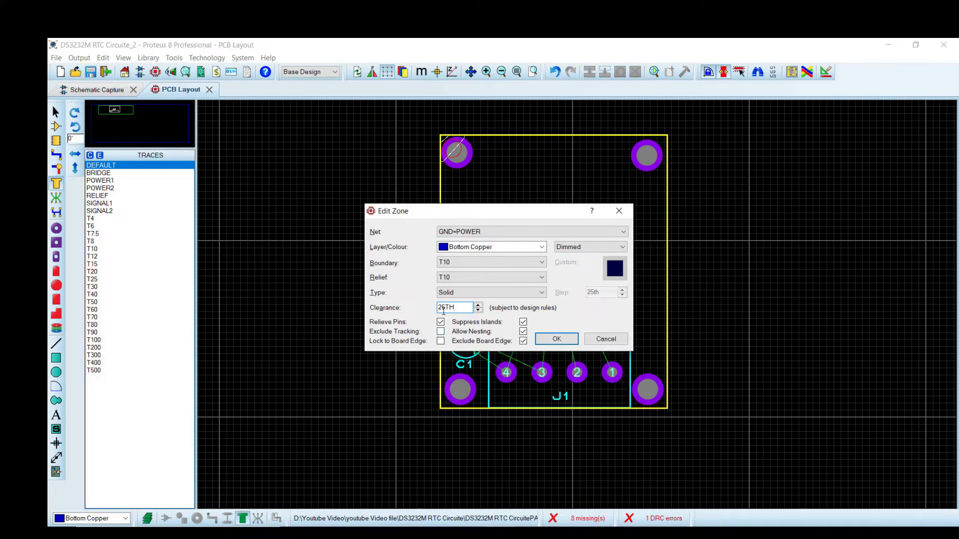
click(590, 246)
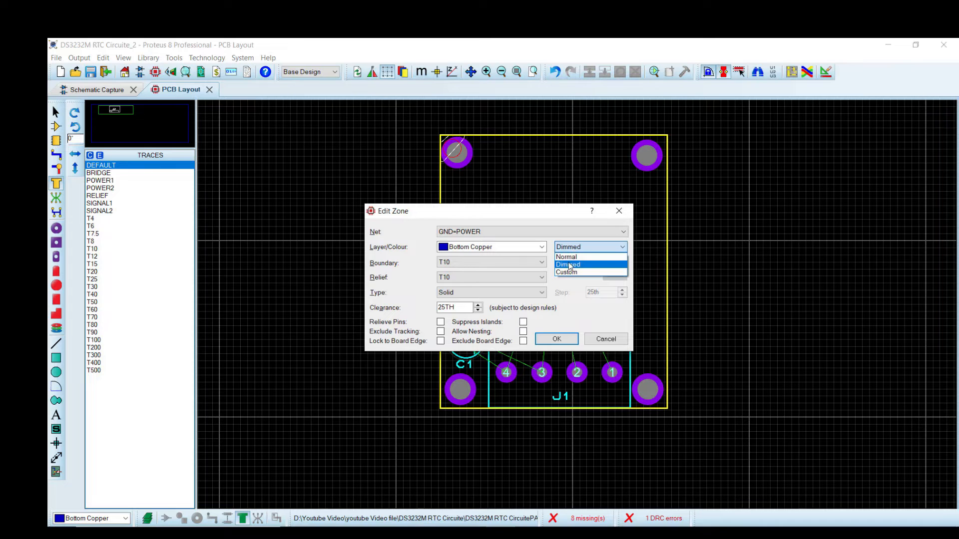
click(575, 261)
click(557, 339)
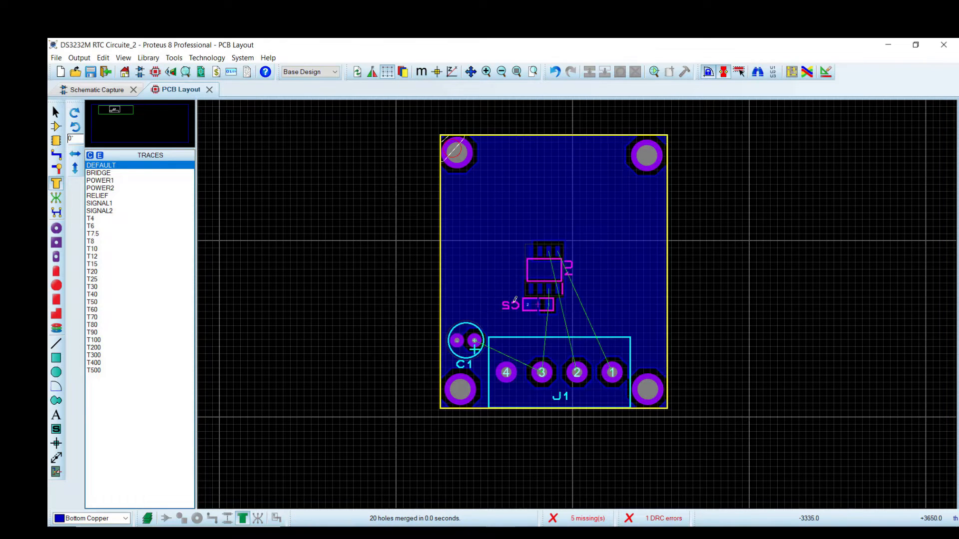
drag(409, 116, 669, 409)
click(619, 211)
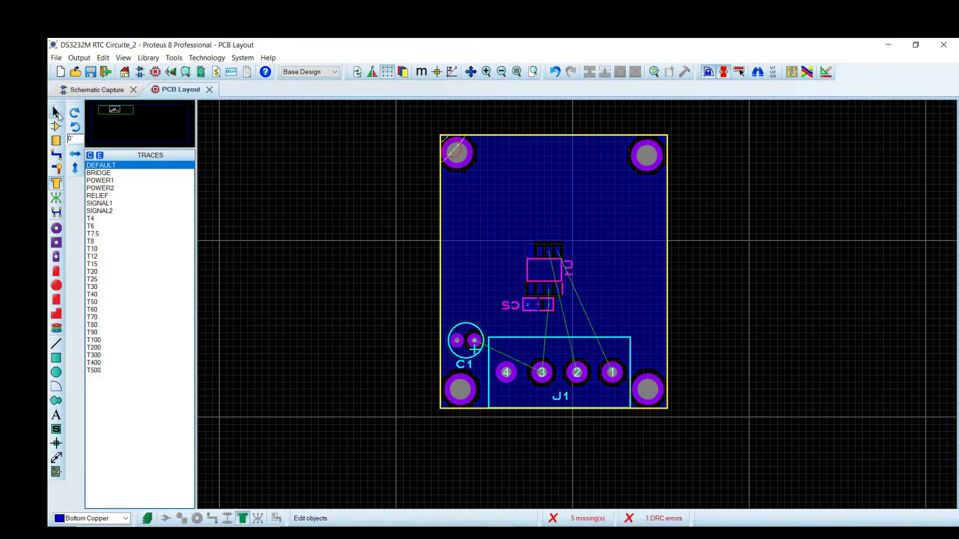
drag(428, 122, 668, 409)
key(Escape)
key(Escape)
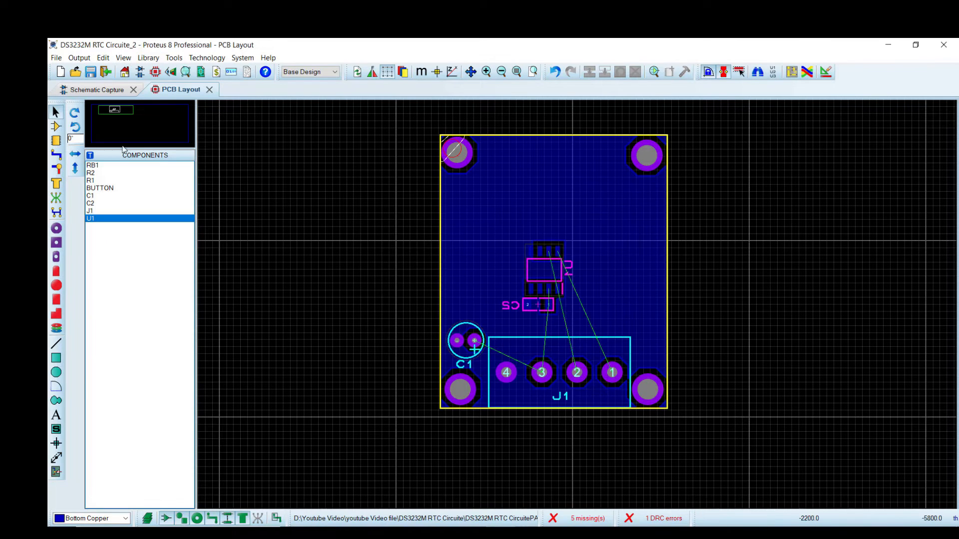
Move the board's upper-left mounting pad slightly inward, away from the board edge
click(456, 153)
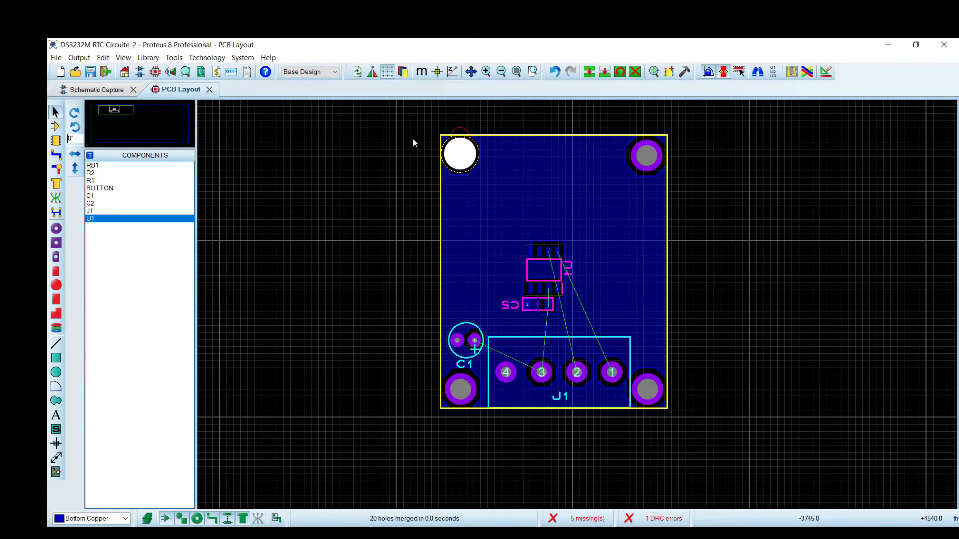
click(458, 154)
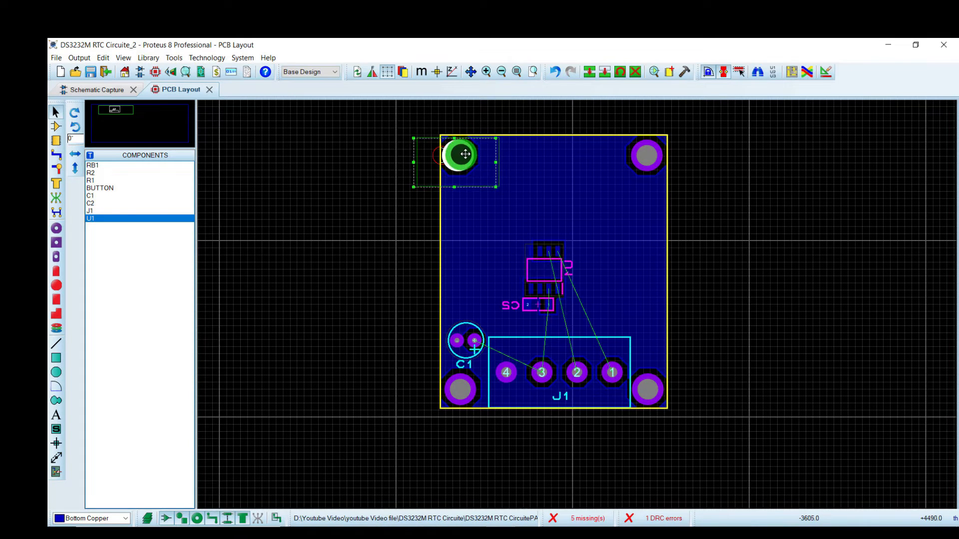
click(415, 142)
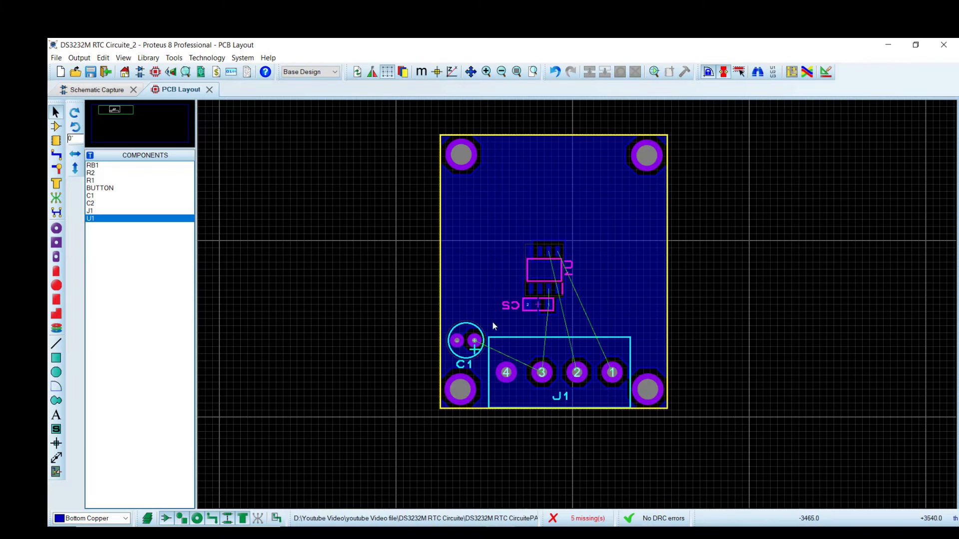
Place battery RB1 on the solder side above J1, and shift U1 and C2 slightly up between its two pads
click(56, 127)
click(112, 200)
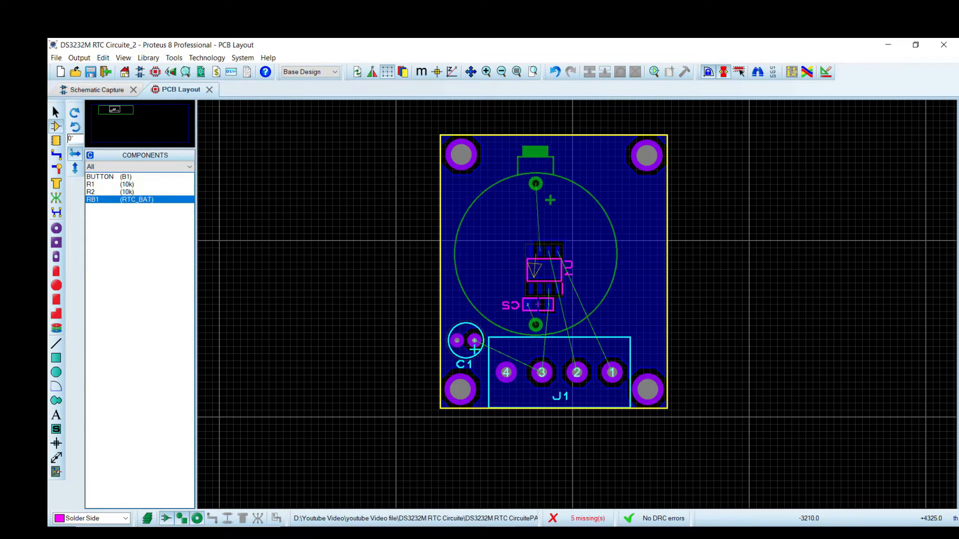
click(535, 181)
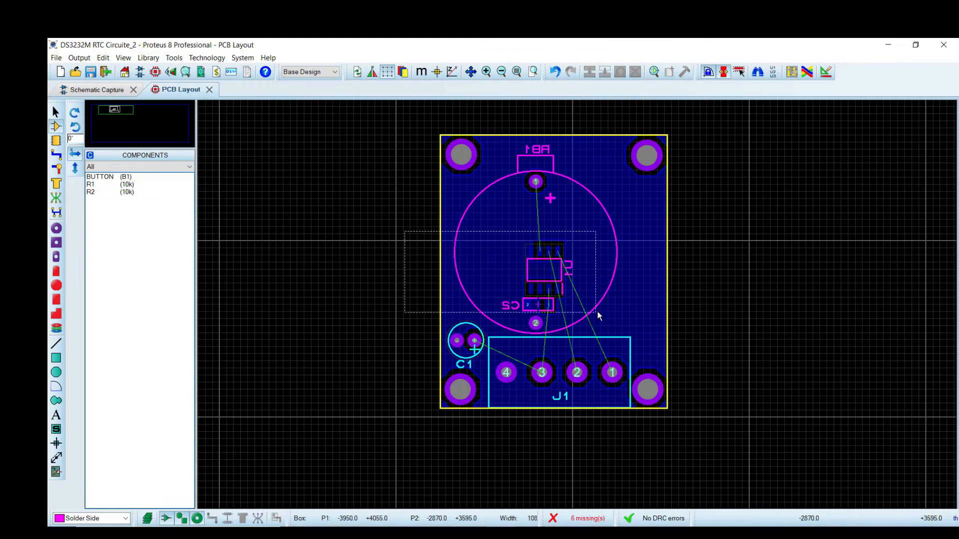
drag(598, 315, 608, 320)
drag(558, 275, 556, 266)
click(620, 294)
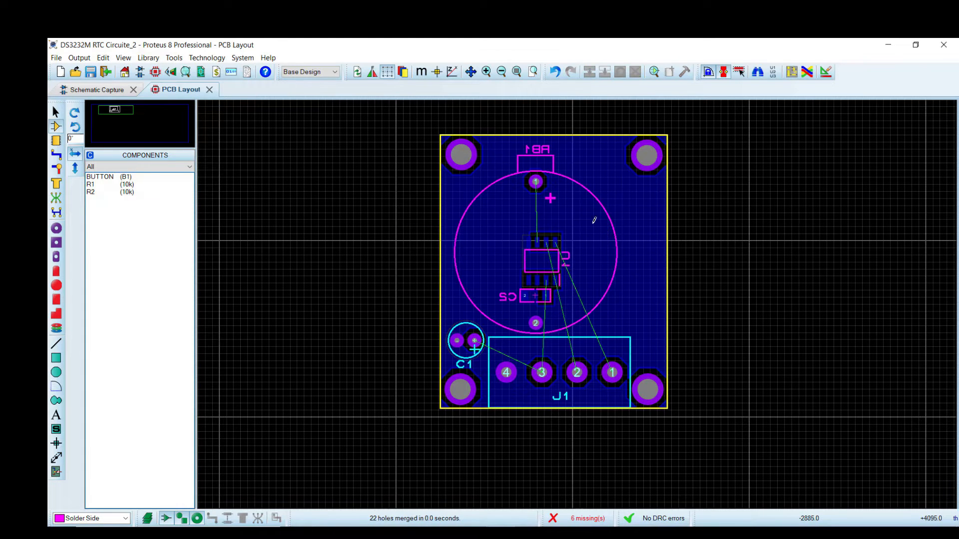
Change RB1 to the component side and reposition it around U1 and C2, with pad 1 towards the board's upper edge
right_click(603, 212)
click(631, 208)
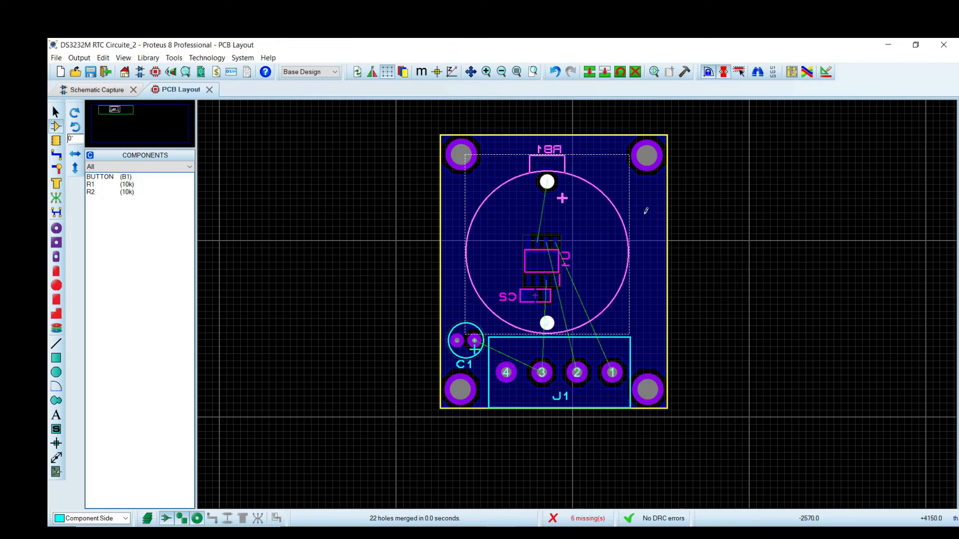
double_click(619, 207)
click(490, 291)
click(480, 300)
click(524, 326)
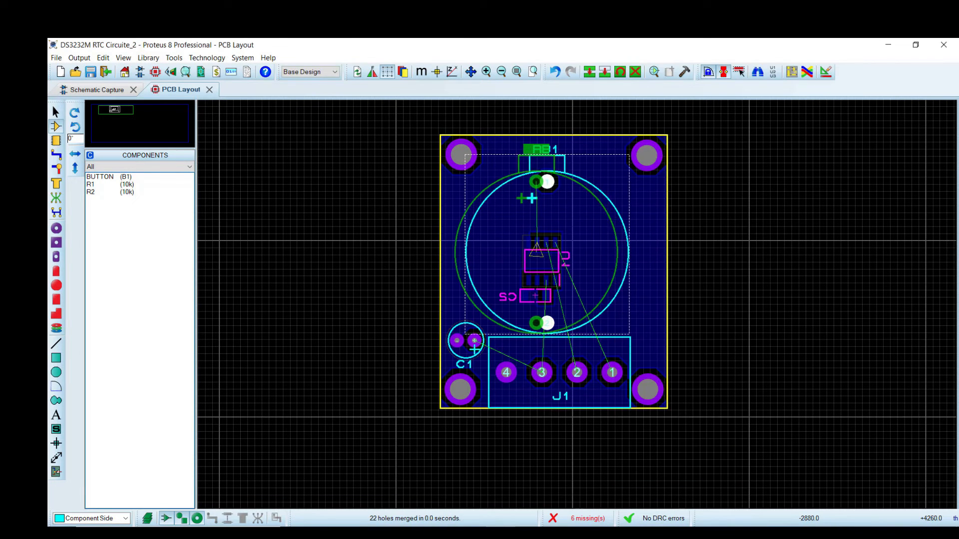
click(738, 216)
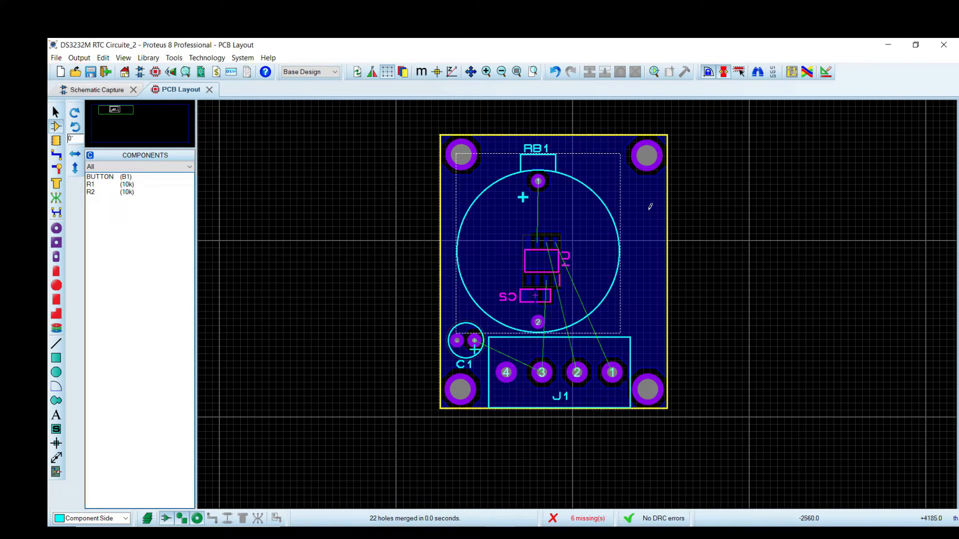
Check the resistor connections in the schematic, and place R1 horizontally on the solder side just above U1's pin 8
click(111, 91)
scroll(540, 307, down, 2)
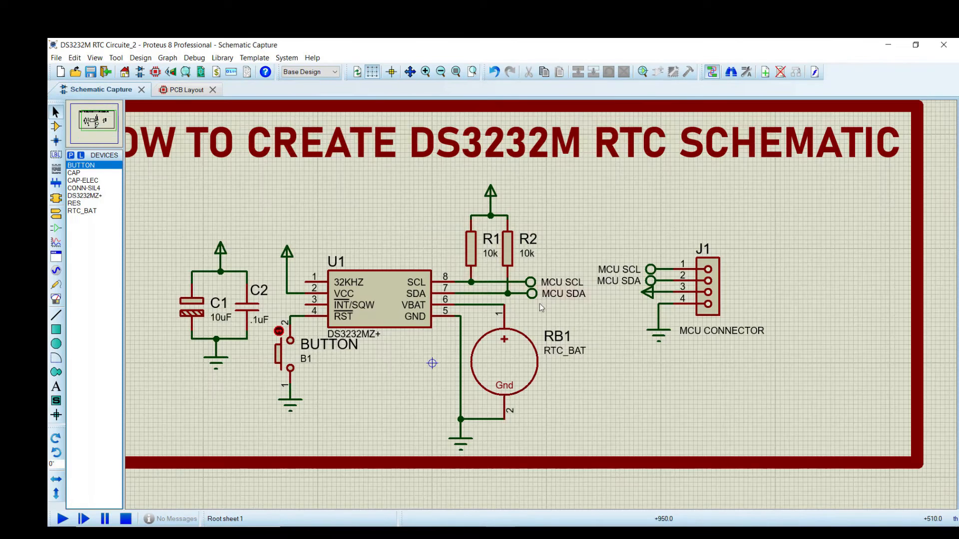
click(179, 91)
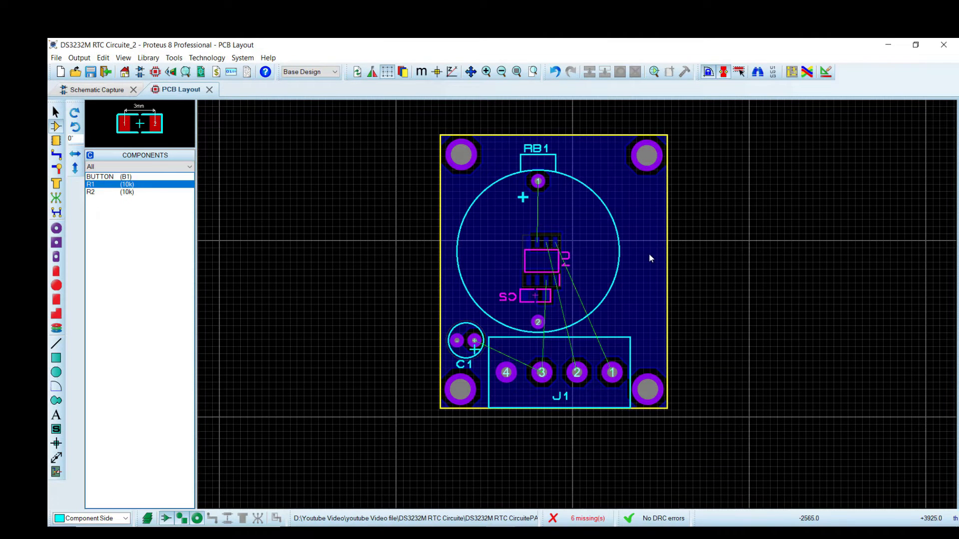
scroll(563, 224, up, 1)
scroll(562, 223, up, 1)
key(space)
click(600, 302)
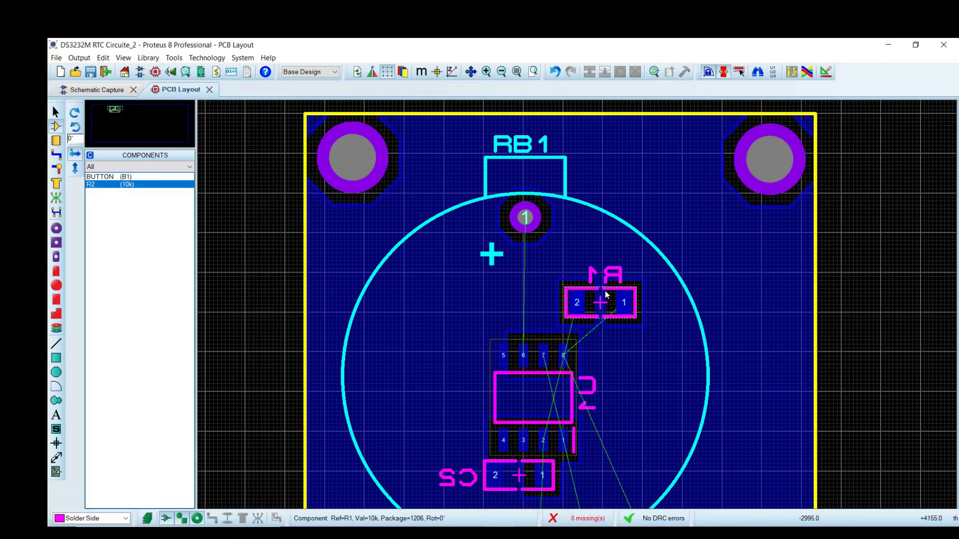
Turn R1 vertical with pad 1 facing the board's upper edge, and place it beside U1 on the side of pins 1 and 8
click(605, 294)
key(KP_Add)
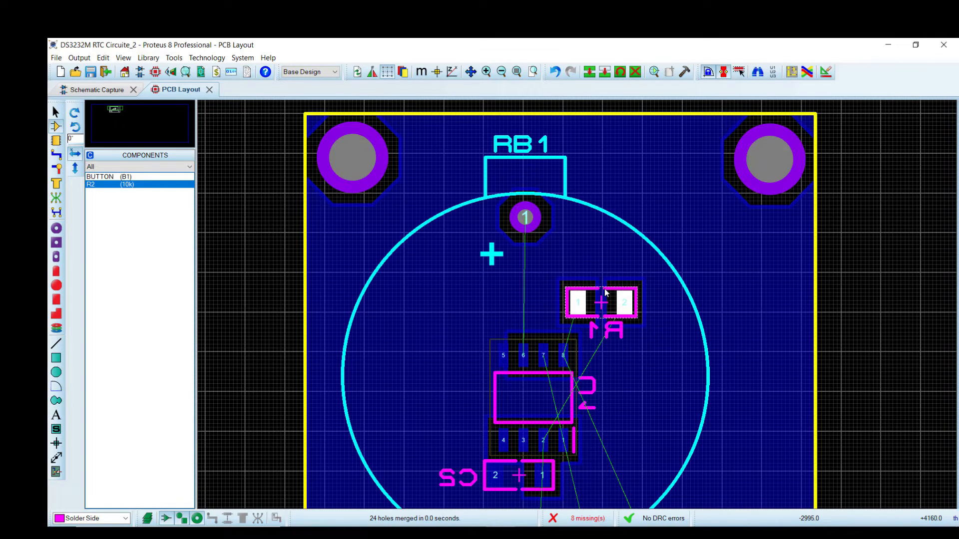
drag(605, 293, 657, 336)
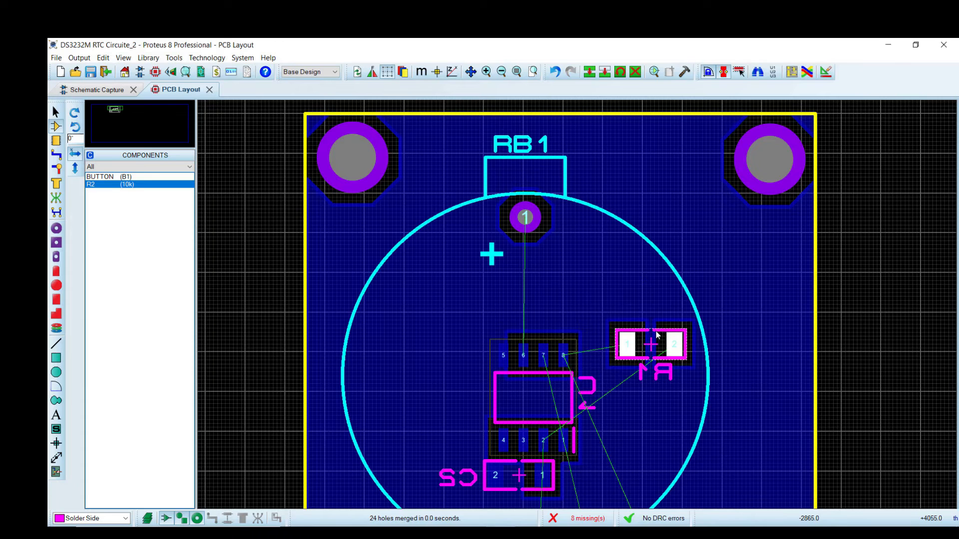
key(KP_Subtract)
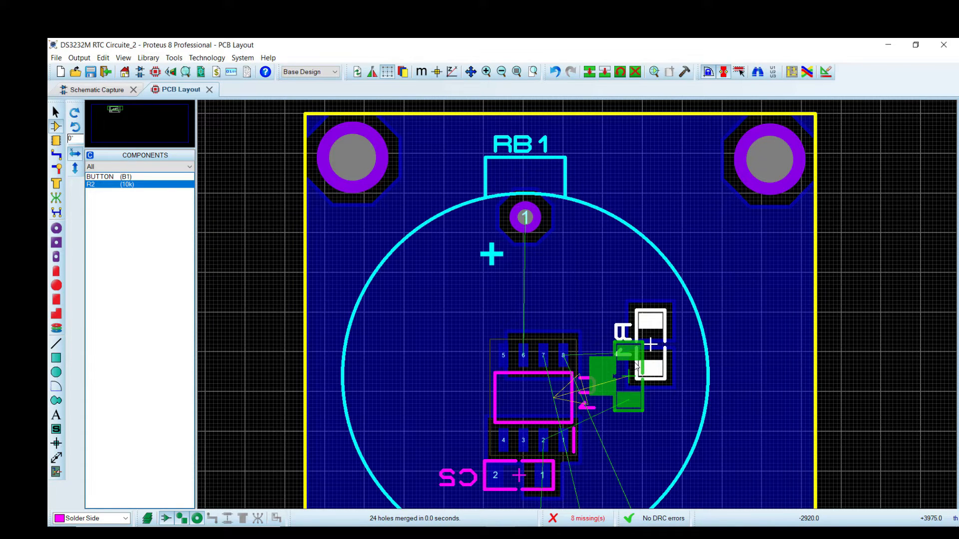
click(633, 369)
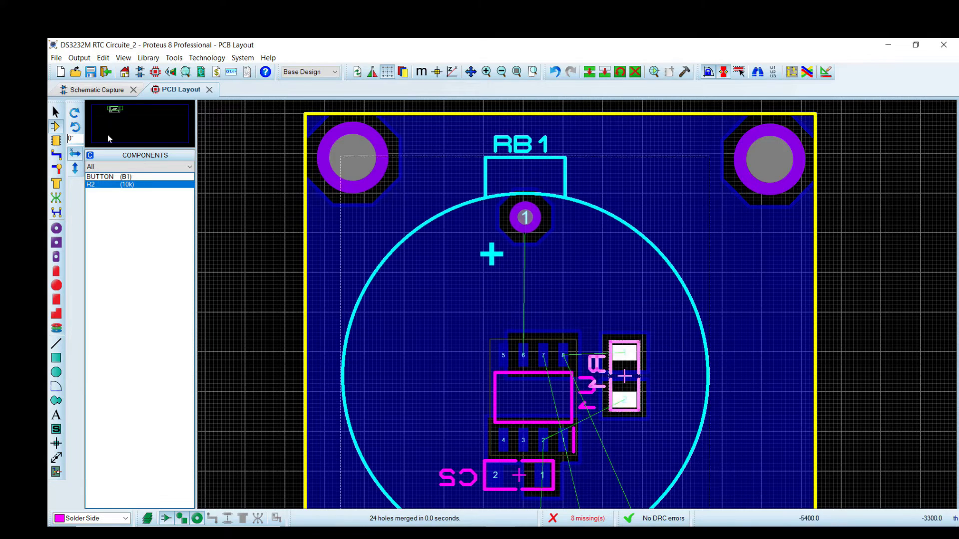
Place R2 vertically on the solder side right beside R1, and move both resistors' labels above their bodies
click(655, 342)
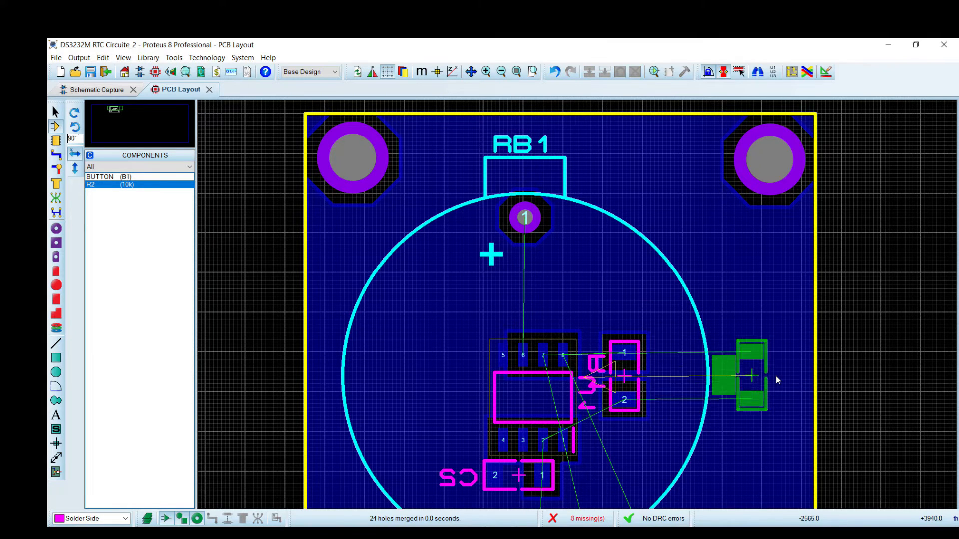
key(KP_Add)
click(699, 375)
drag(661, 373, 684, 311)
drag(596, 372, 626, 300)
drag(692, 344, 677, 341)
Swap the terminals on connector J1 in the schematic so MCU SDA feeds pin 1 and MCU SCL feeds pin 2
scroll(639, 256, down, 2)
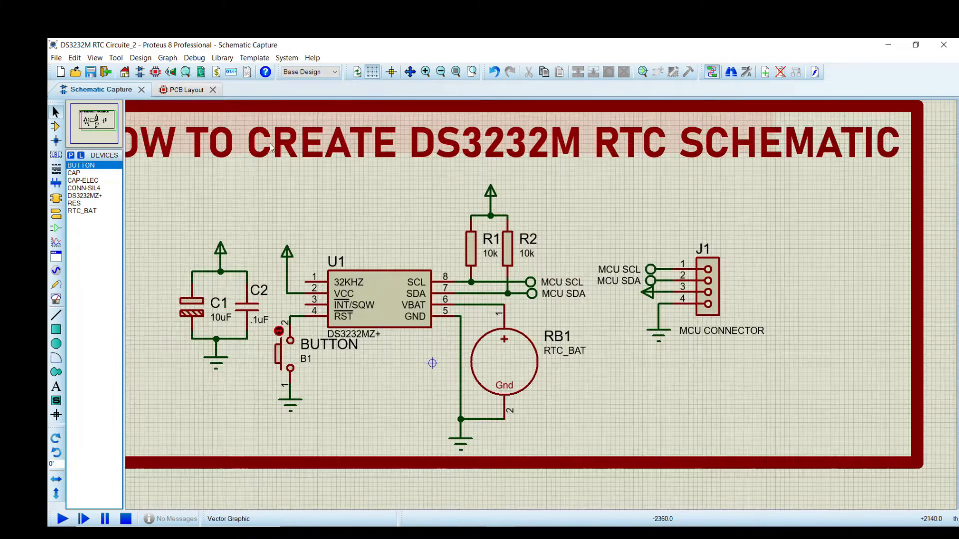
scroll(679, 282, up, 5)
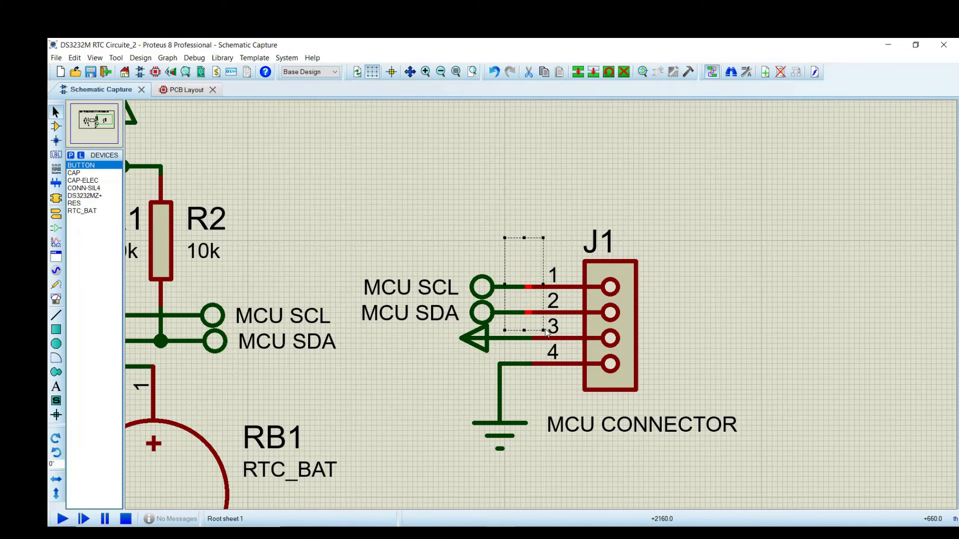
right_click(489, 286)
click(511, 295)
click(472, 216)
right_click(497, 308)
click(519, 316)
click(500, 284)
drag(464, 203, 483, 298)
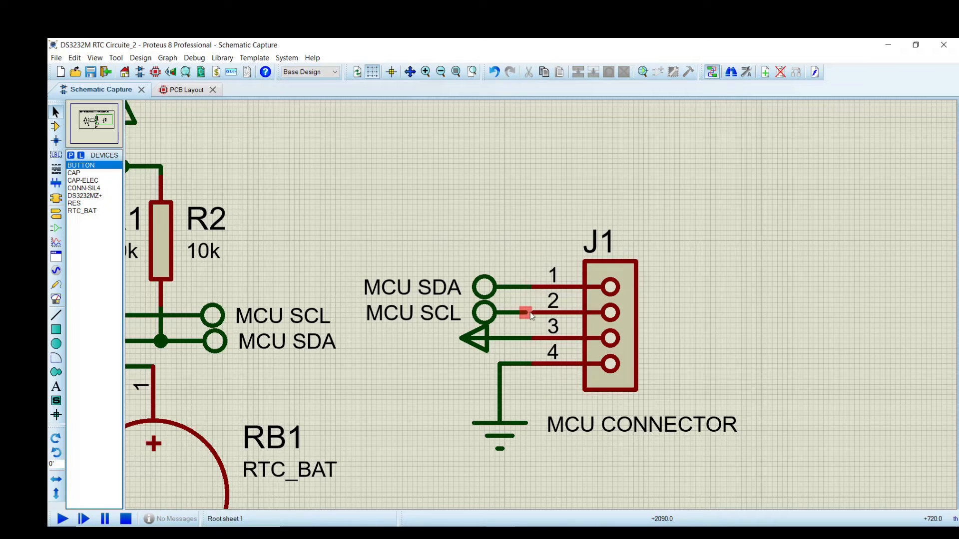
Return to the PCB layout and place the button vertically on the solder side at the board's left edge, above C1
click(190, 91)
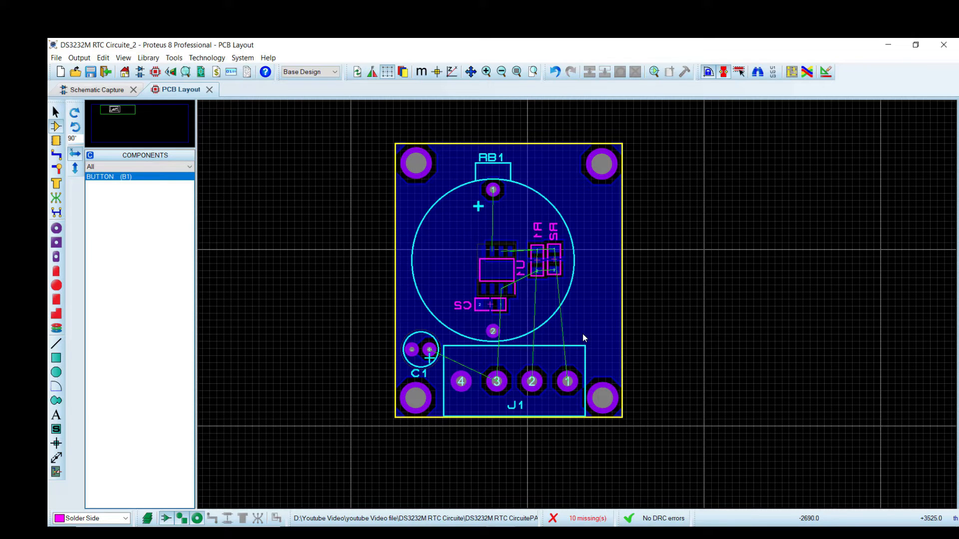
click(107, 176)
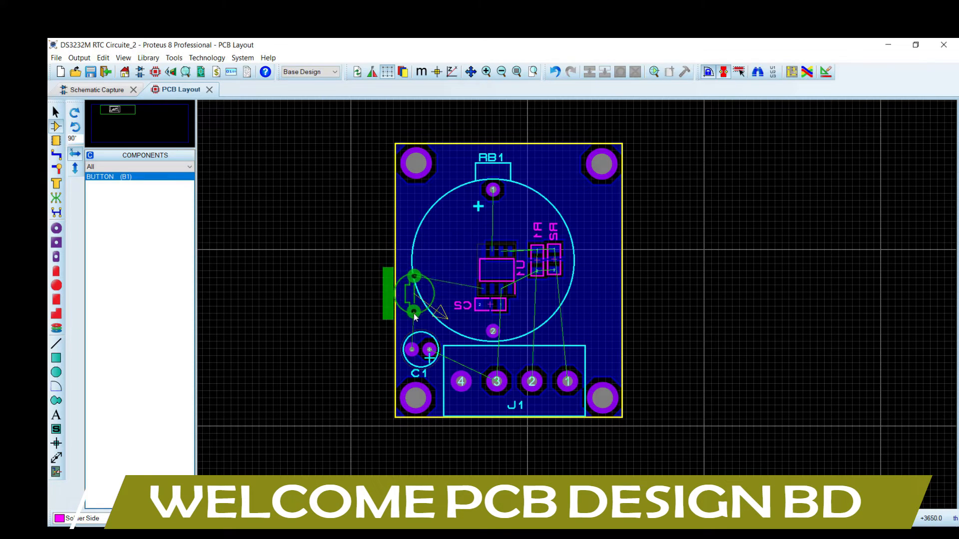
click(414, 318)
Shift RB1 right, away from the button, and recentre U1, C2, R1 and R2 between its two pads
drag(544, 199, 545, 201)
drag(538, 192, 563, 191)
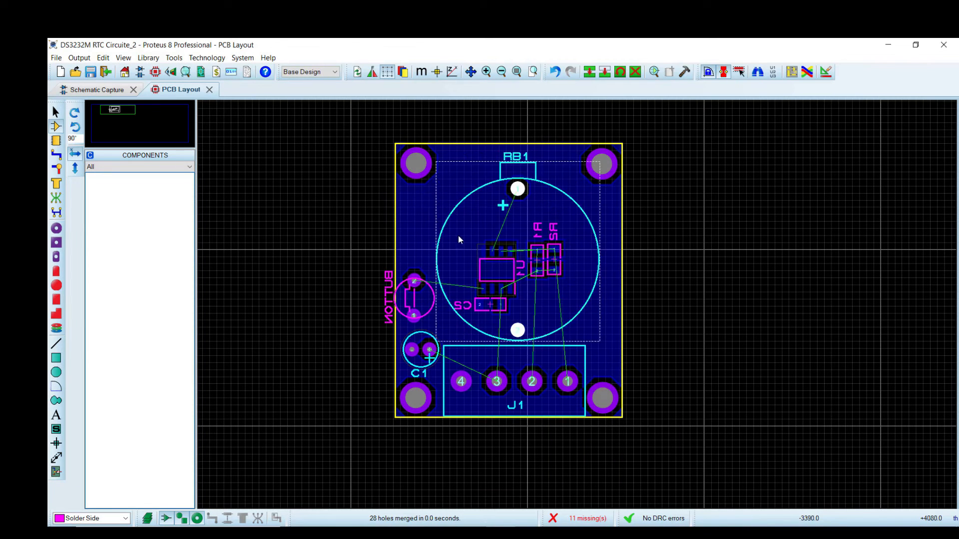
drag(426, 216, 602, 329)
drag(527, 275, 550, 270)
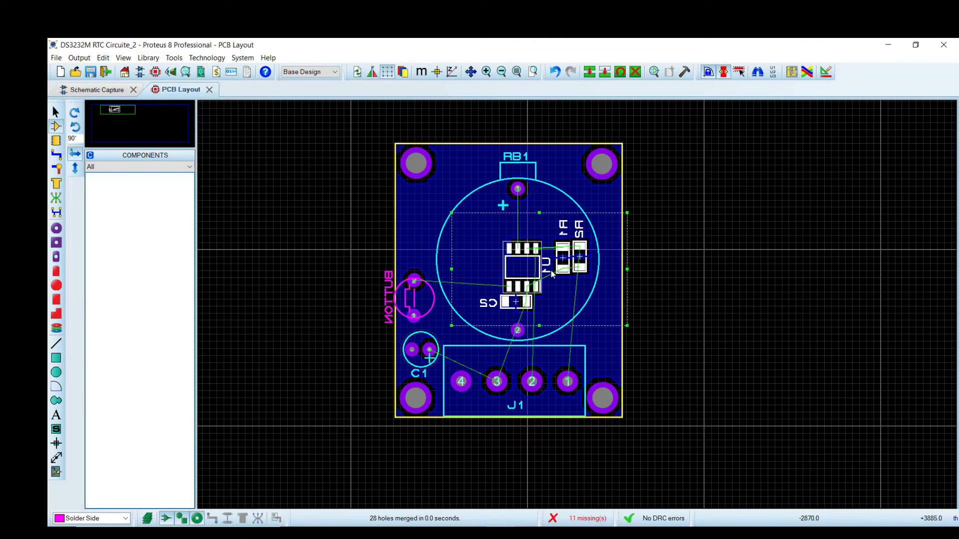
click(668, 305)
drag(478, 217, 604, 330)
drag(522, 270, 522, 258)
click(669, 275)
Move the button up along the board's left edge and change its layer to Component Side
mouse_move(428, 340)
mouse_down()
mouse_move(440, 320)
mouse_move(423, 336)
mouse_up()
drag(430, 291, 435, 224)
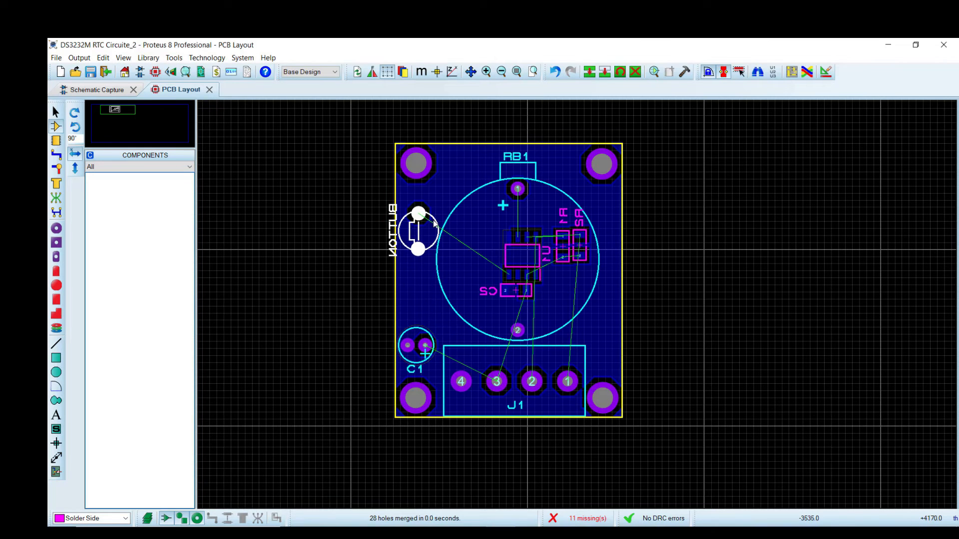
double_click(434, 224)
click(484, 292)
click(477, 299)
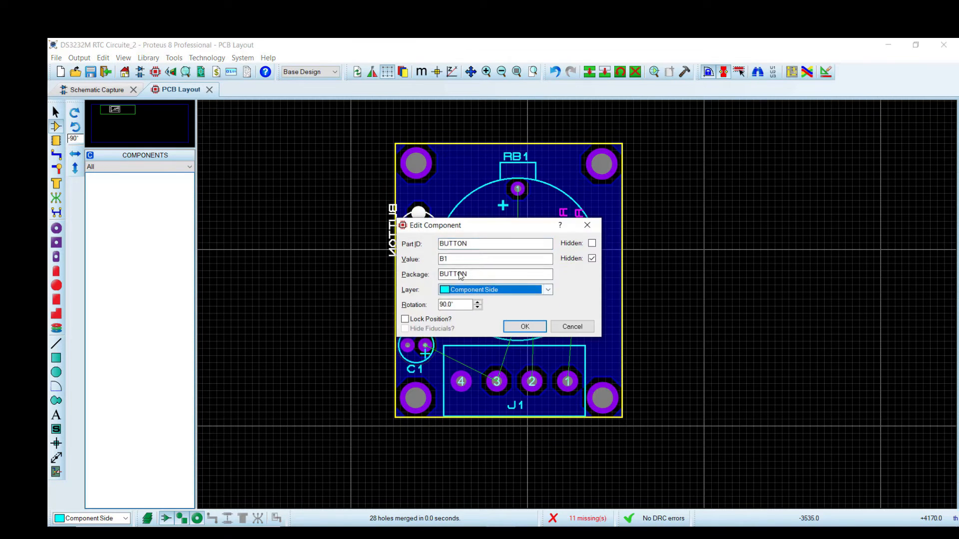
click(517, 328)
Lower the button slightly and rotate it so pad 1 faces the board's upper edge, and move C1 slightly up
drag(433, 219, 428, 248)
key(KP_Subtract)
key(KP_Add)
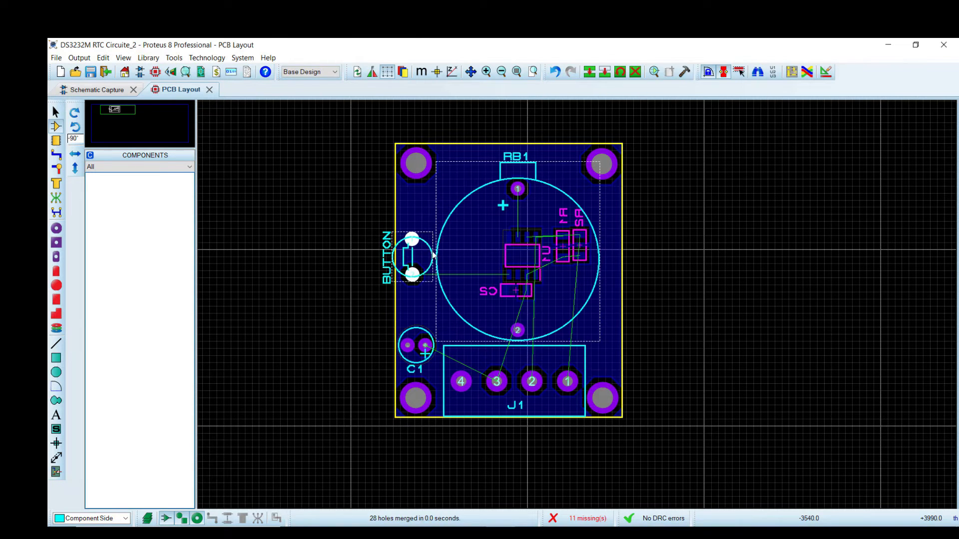
drag(430, 342, 443, 324)
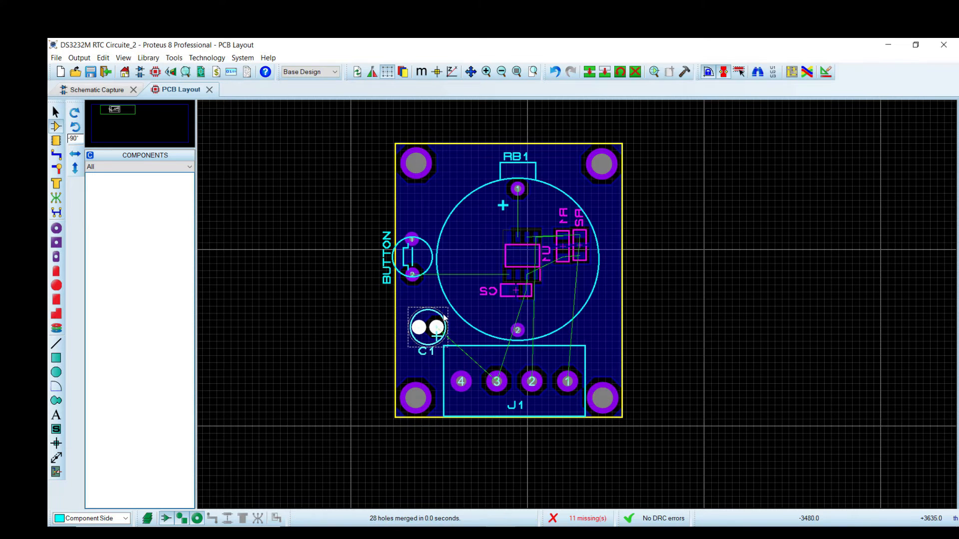
drag(424, 316, 413, 319)
Try the button horizontally above C1, with pad 2 facing U1 and pad 1 at the board edge
right_click(432, 264)
click(470, 293)
right_click(429, 258)
click(403, 238)
mouse_move(423, 243)
mouse_down()
mouse_move(431, 282)
mouse_move(431, 261)
mouse_up()
right_click(437, 278)
click(724, 289)
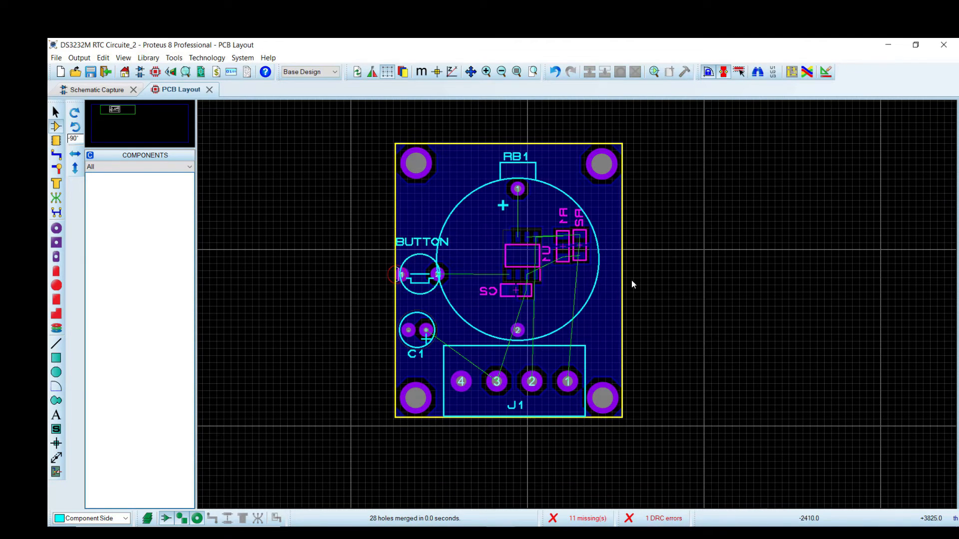
Move the board's right edge outward to widen the board, and bring the upper-right mounting pad along with it
right_click(623, 263)
click(623, 281)
drag(623, 280, 639, 280)
drag(571, 126, 638, 423)
click(586, 131)
drag(581, 132, 669, 431)
drag(607, 168, 617, 163)
click(639, 227)
Shift RB1 and J1 right into the widened board area, and set the lower-right mounting pad in its corner
drag(599, 248, 613, 245)
click(614, 245)
click(533, 327)
click(536, 348)
drag(538, 346, 546, 350)
drag(636, 414, 637, 416)
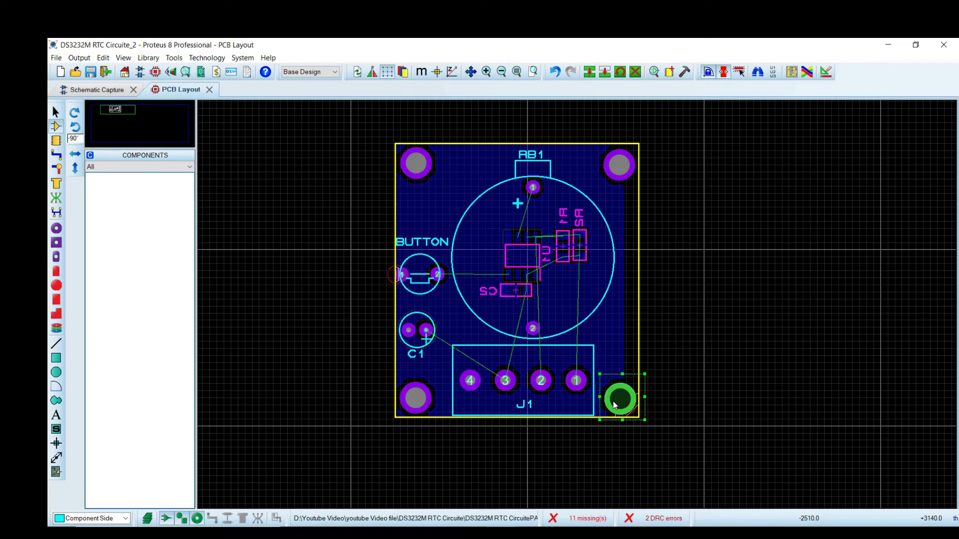
click(674, 388)
Nudge the button inward so pad 1 clears the board edge, and move C1 right, close to J1's corner
right_click(440, 265)
drag(435, 264, 436, 264)
drag(430, 326, 463, 318)
click(404, 318)
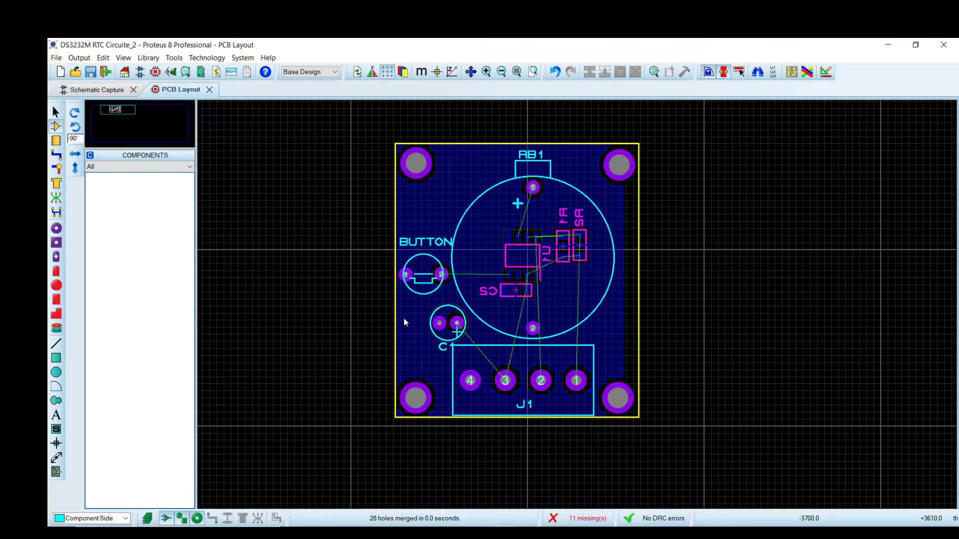
click(435, 265)
drag(434, 264, 436, 263)
Turn the button vertical with pad 1 facing the board's upper edge, move it slightly up, and set C1 directly below it
key(KP_Add)
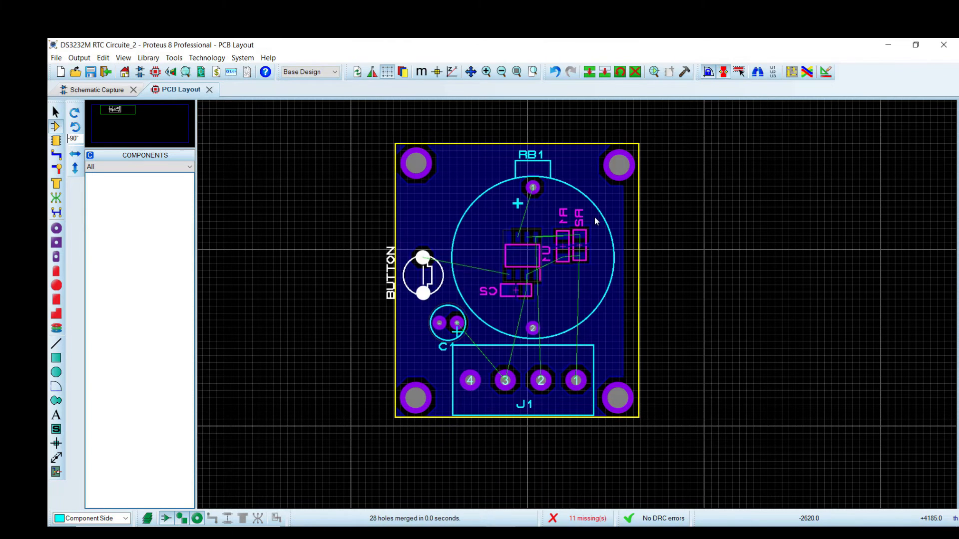
key(KP_Subtract)
key(KP_Add)
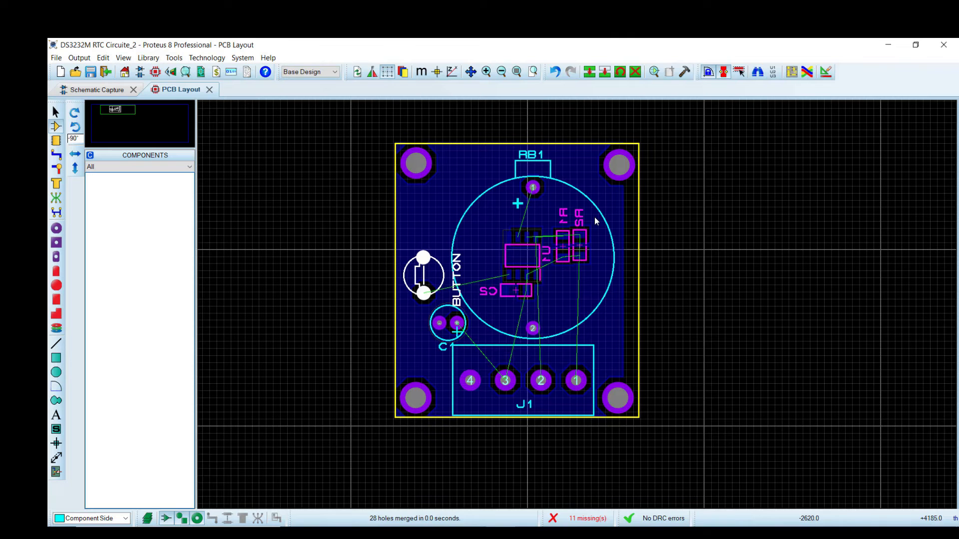
right_click(442, 232)
click(465, 240)
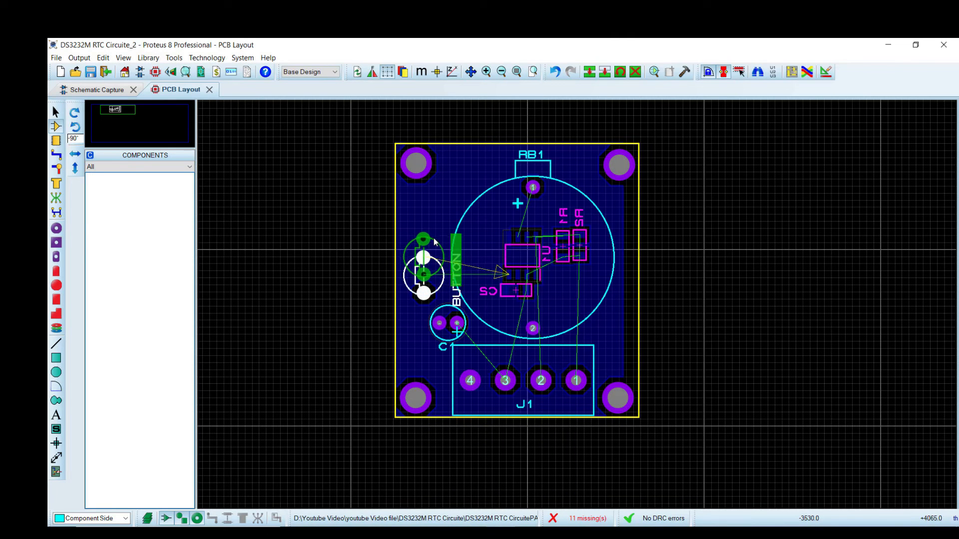
click(434, 242)
drag(454, 310, 432, 310)
click(431, 309)
click(537, 330)
Extend the bottom copper ground zone to the widened board's right edge at both corners
click(56, 111)
right_click(625, 204)
click(664, 200)
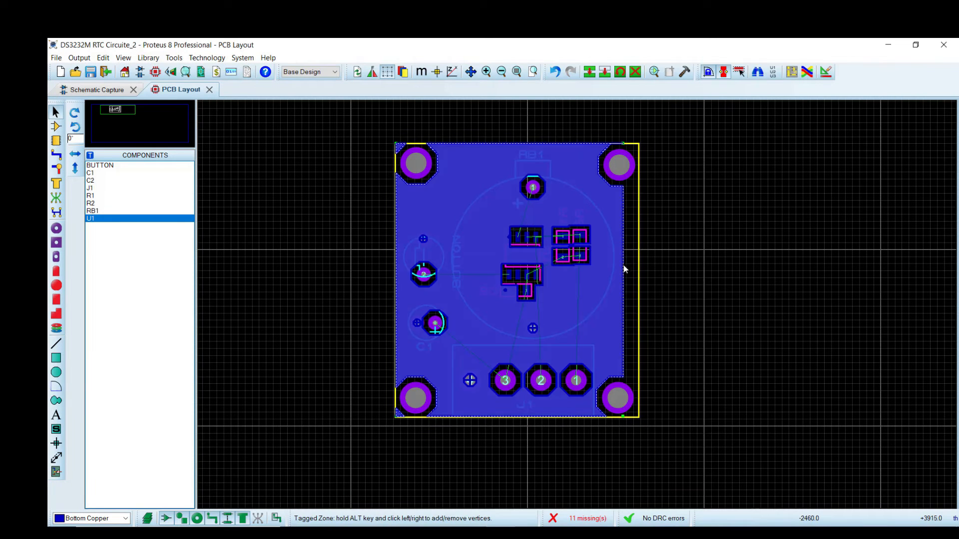
drag(623, 143, 639, 144)
drag(624, 414, 639, 417)
Fine-tune the positions of the two right-hand mounting pads in the board's corners
drag(592, 124, 669, 423)
drag(616, 394, 616, 394)
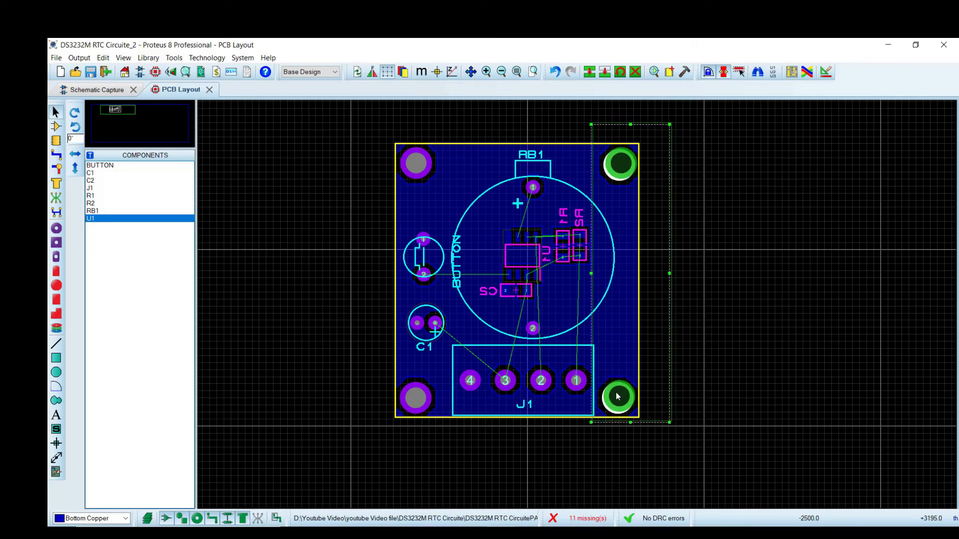
click(621, 165)
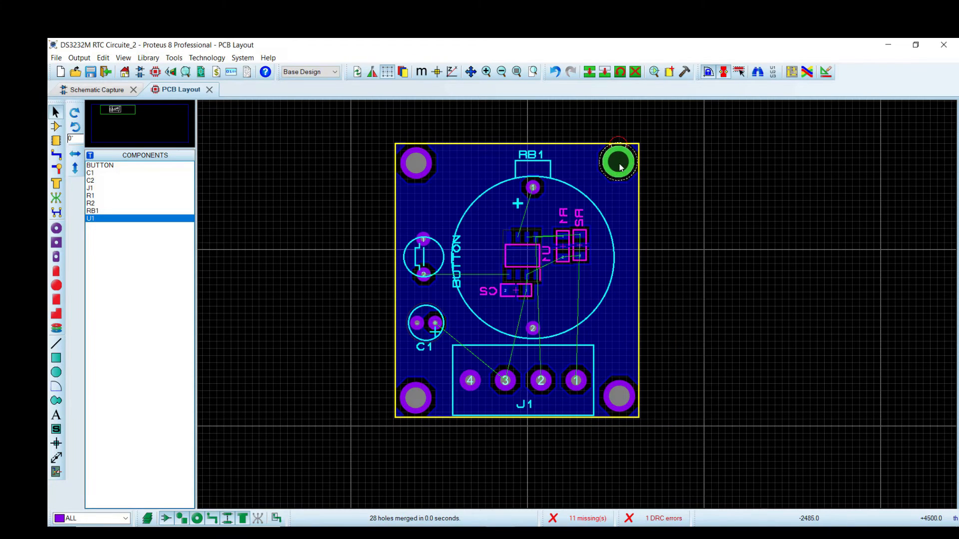
Assign the upper-right and lower-right mounting pads to the GND=POWER net
click(621, 166)
click(504, 316)
click(502, 333)
click(511, 346)
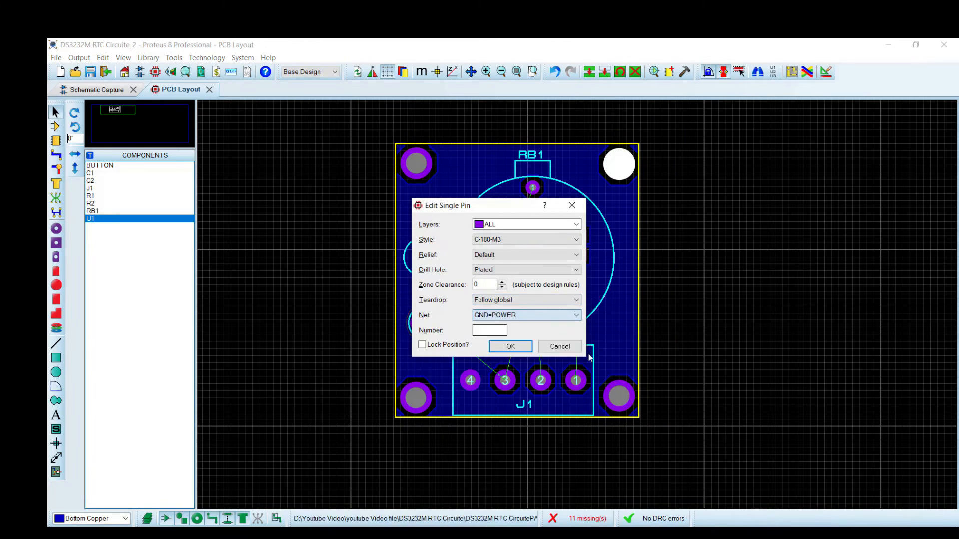
double_click(621, 399)
click(526, 315)
click(502, 333)
click(510, 346)
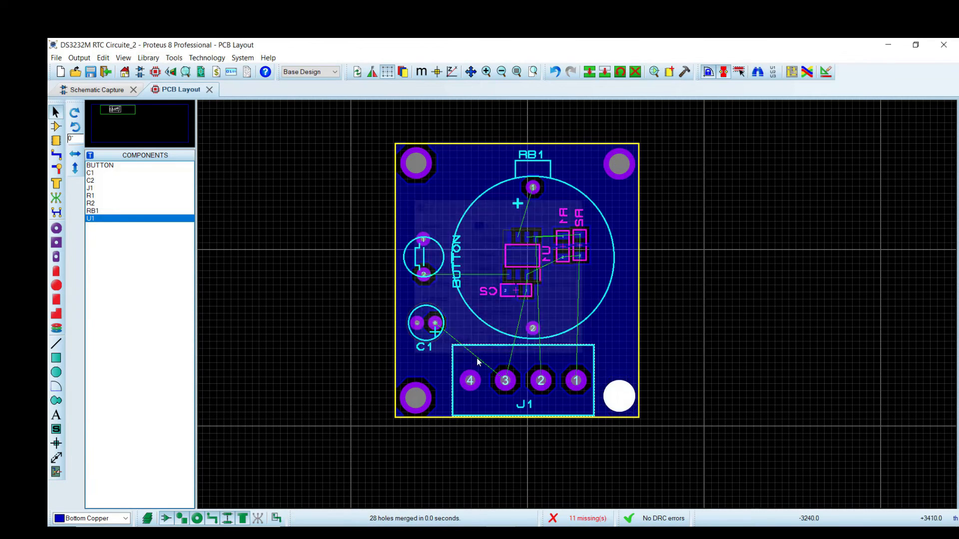
Assign the lower-left and upper-left mounting pads to the GND=POWER net
double_click(416, 398)
click(508, 316)
click(502, 333)
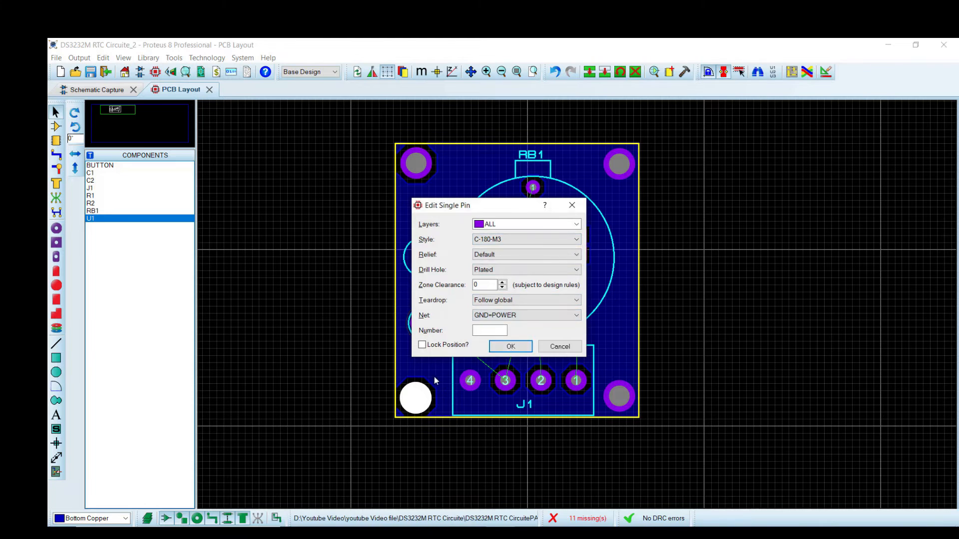
click(510, 346)
double_click(418, 167)
click(507, 315)
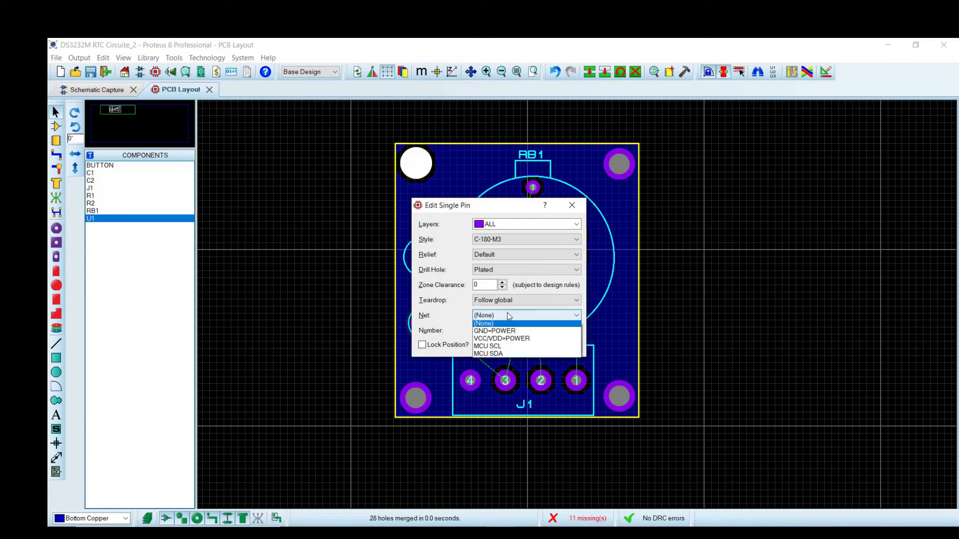
click(502, 332)
click(511, 346)
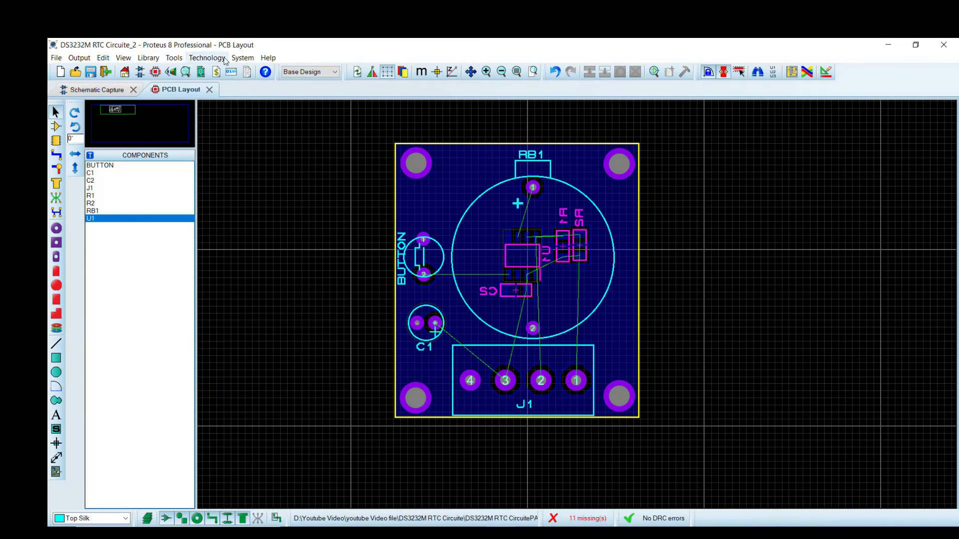
Set the default label font for part references to Bahnschrift
click(174, 58)
click(220, 123)
click(452, 227)
scroll(438, 308, down, 5)
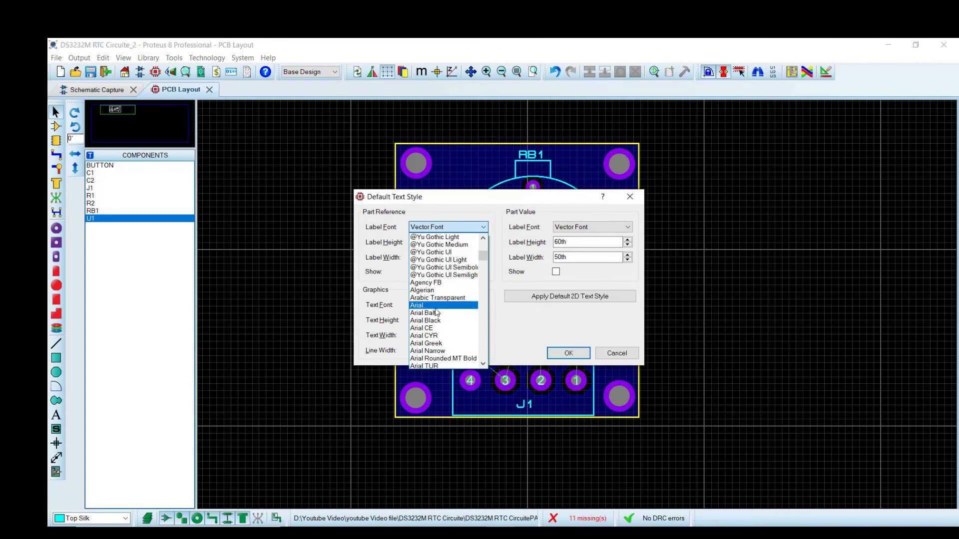
scroll(437, 313, down, 3)
click(432, 290)
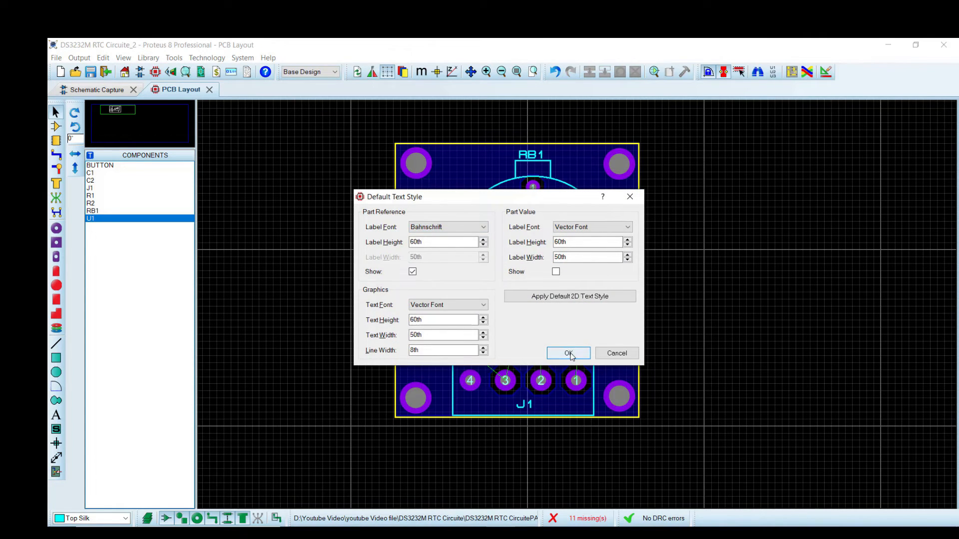
click(569, 353)
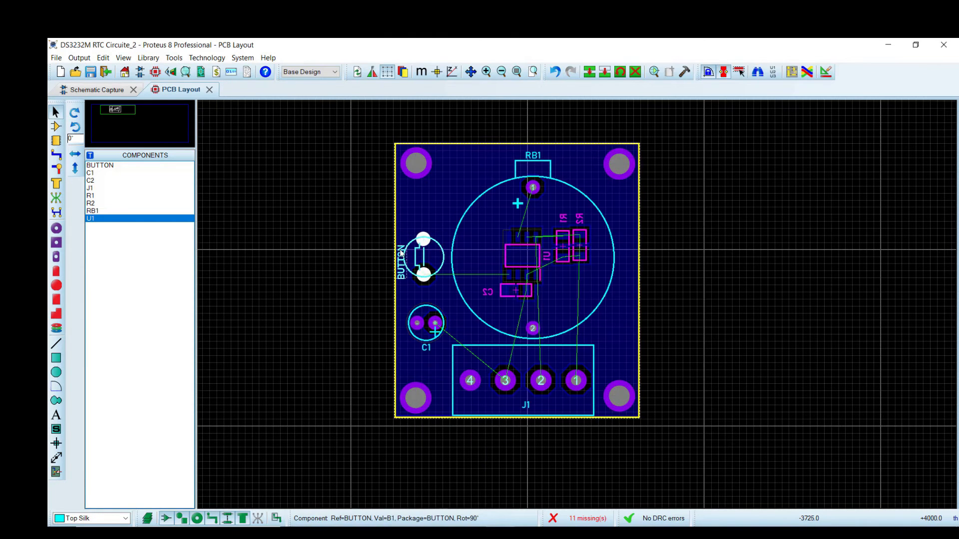
click(388, 218)
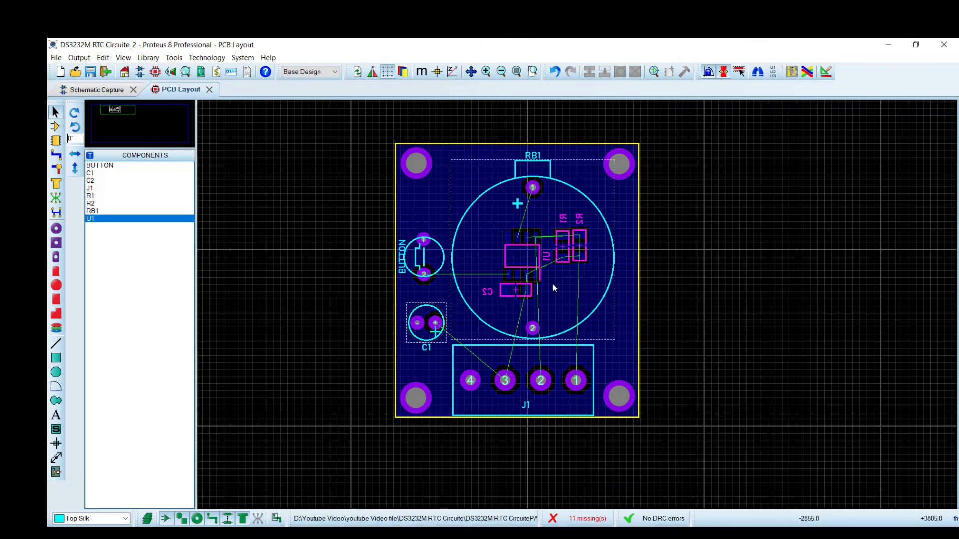
Route a T40 track on Bottom Copper from J1 pin 3 along the connector's upper edge to C1's positive pad
click(55, 155)
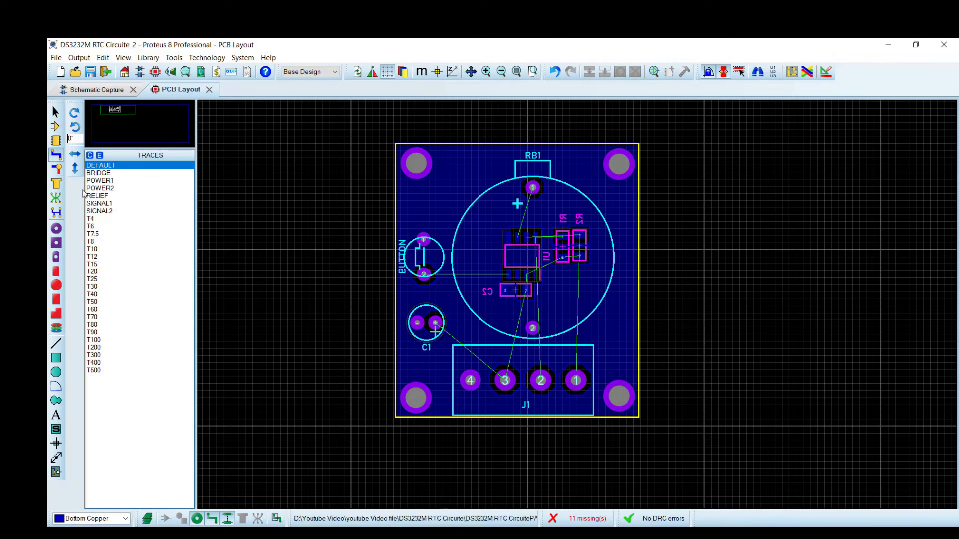
click(98, 281)
double_click(98, 280)
key(Escape)
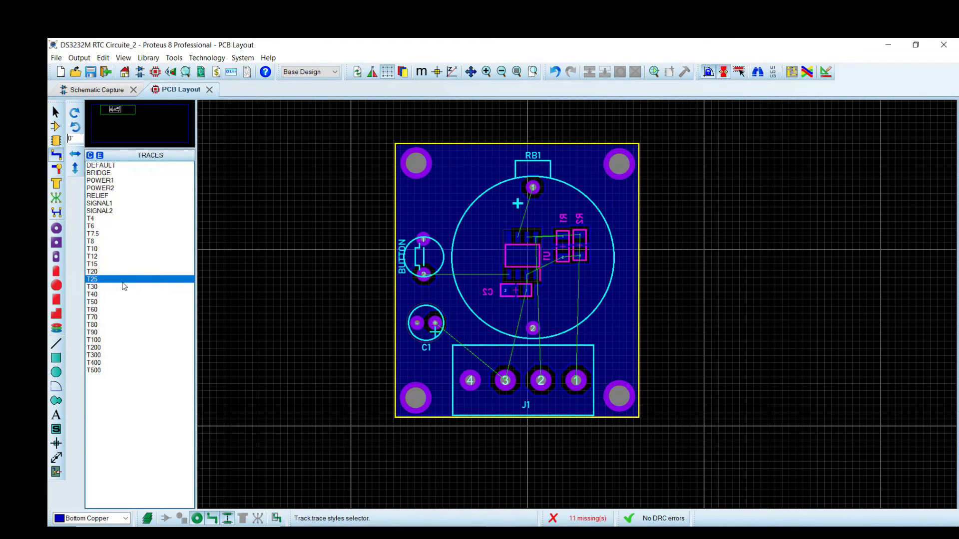
click(520, 352)
right_click(236, 305)
key(ctrl+z)
click(106, 294)
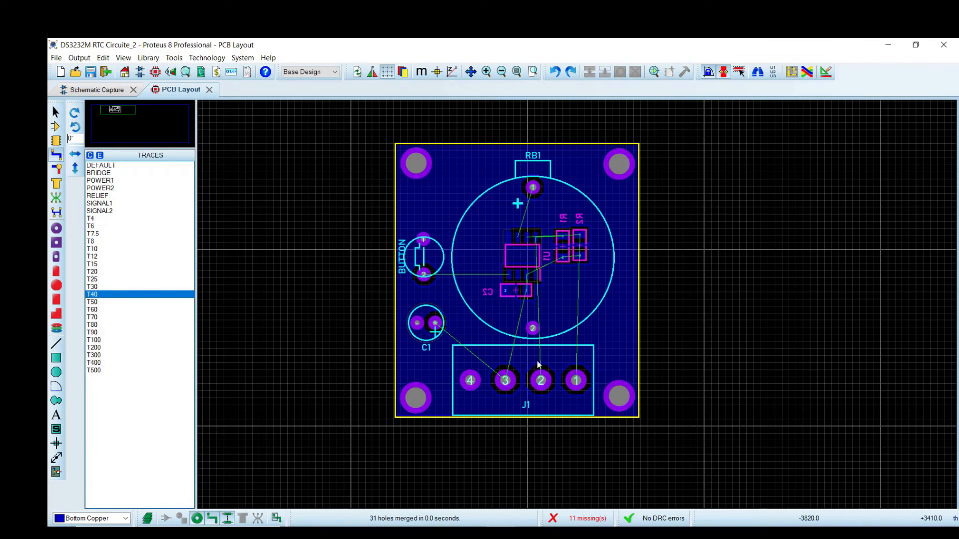
click(509, 380)
click(500, 344)
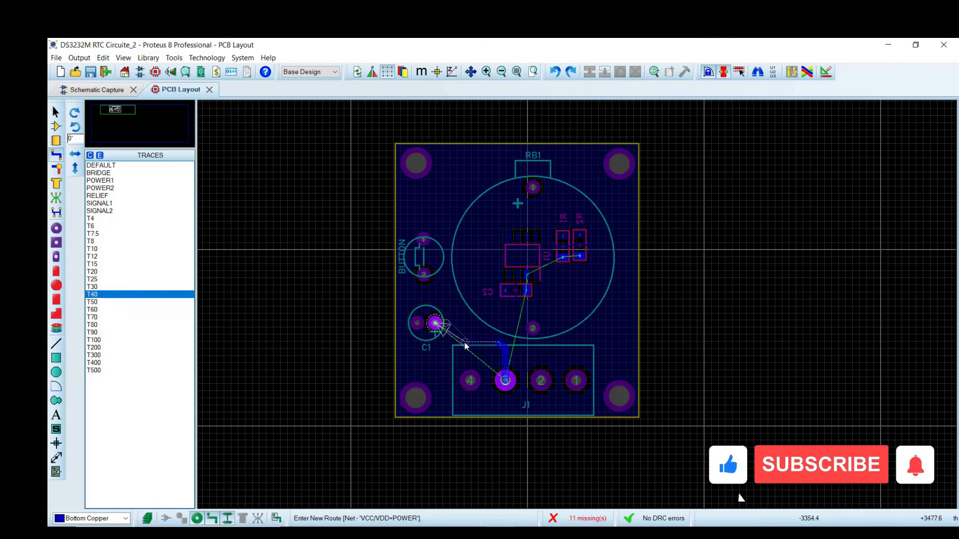
scroll(452, 349, up, 4)
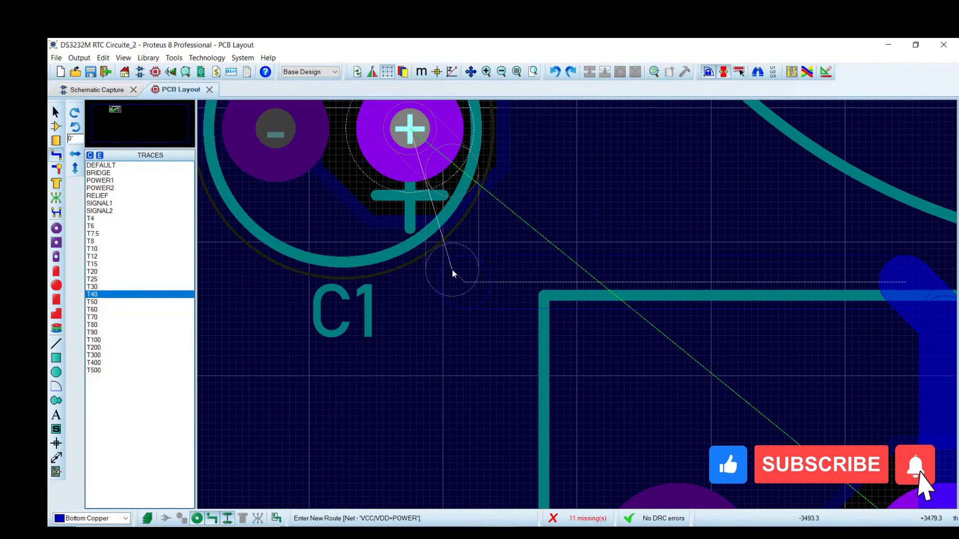
click(407, 129)
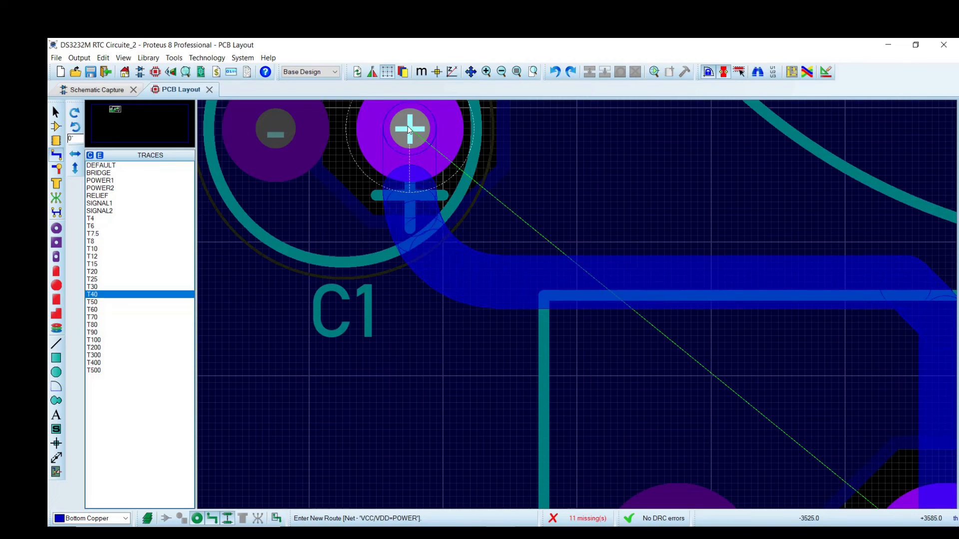
Route a T40 track from C1's positive pad, curving above C1, to C2 pin 1
scroll(408, 126, down, 3)
scroll(676, 234, up, 1)
scroll(572, 309, down, 1)
click(434, 325)
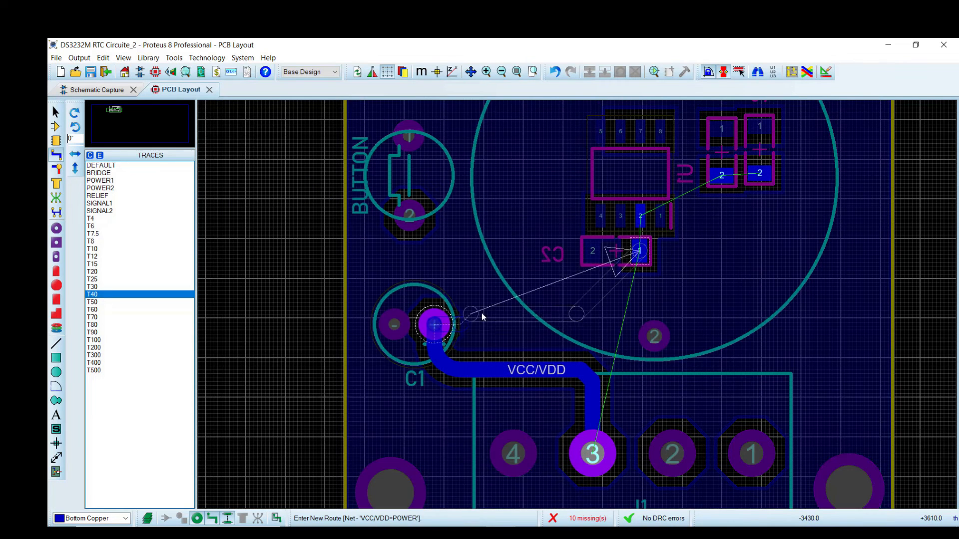
click(465, 277)
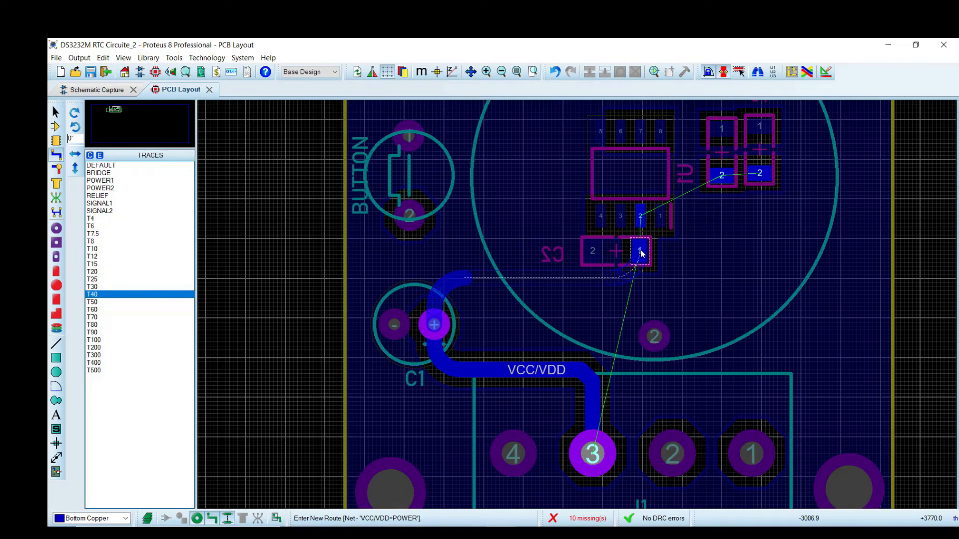
click(641, 251)
click(590, 377)
right_click(595, 374)
right_click(591, 376)
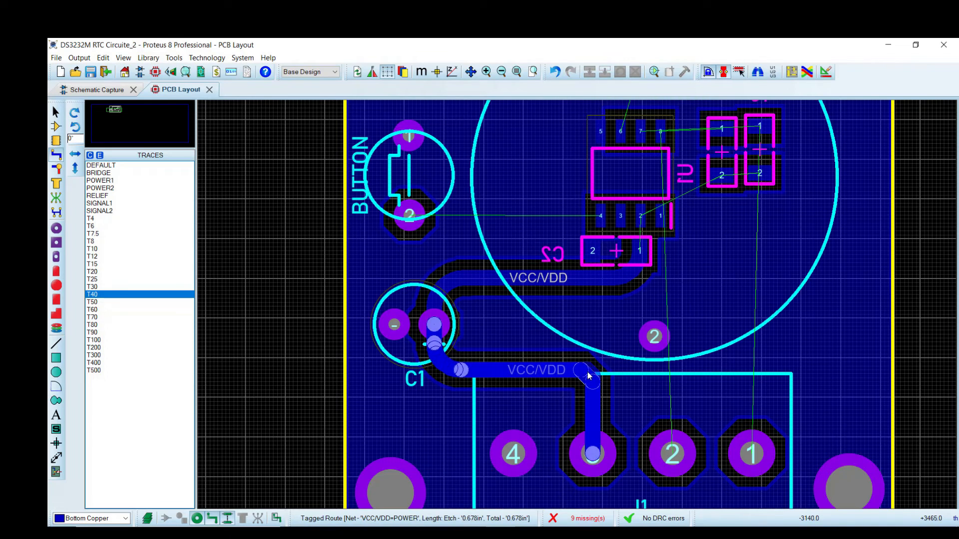
key(Delete)
right_click(580, 281)
key(Delete)
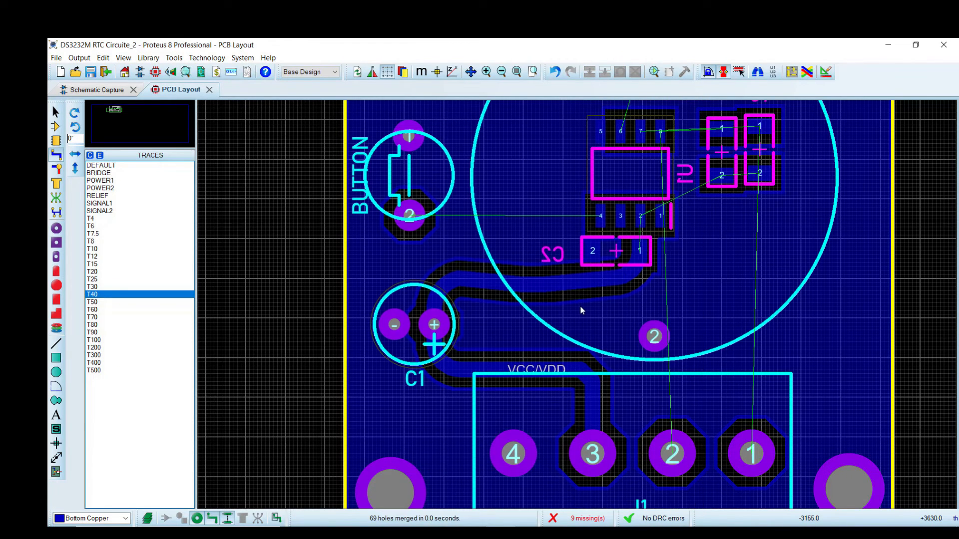
key(ctrl+z)
Delete the VCC/VDD track between C1 and C2 and reroute it lower from C1's positive pad to C2 pin 1
right_click(565, 281)
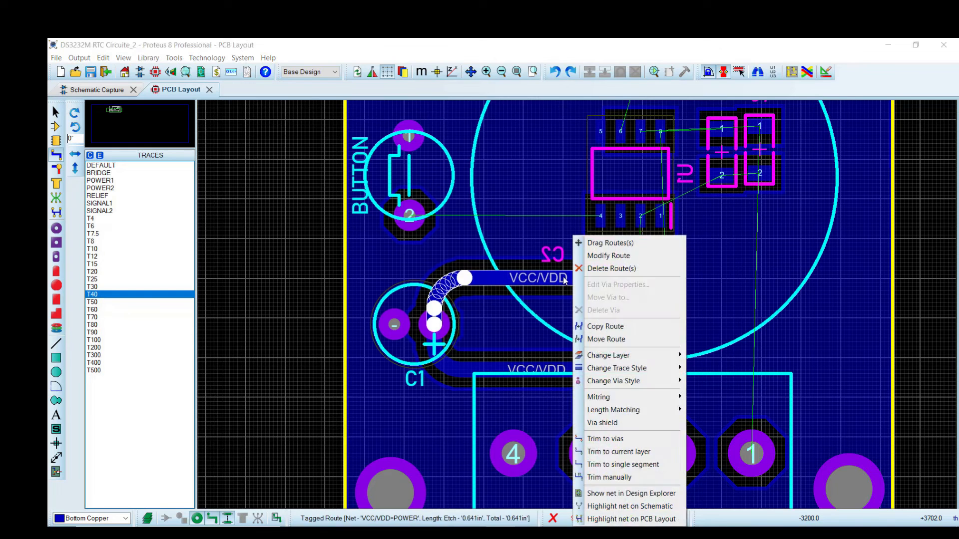
click(611, 268)
click(434, 325)
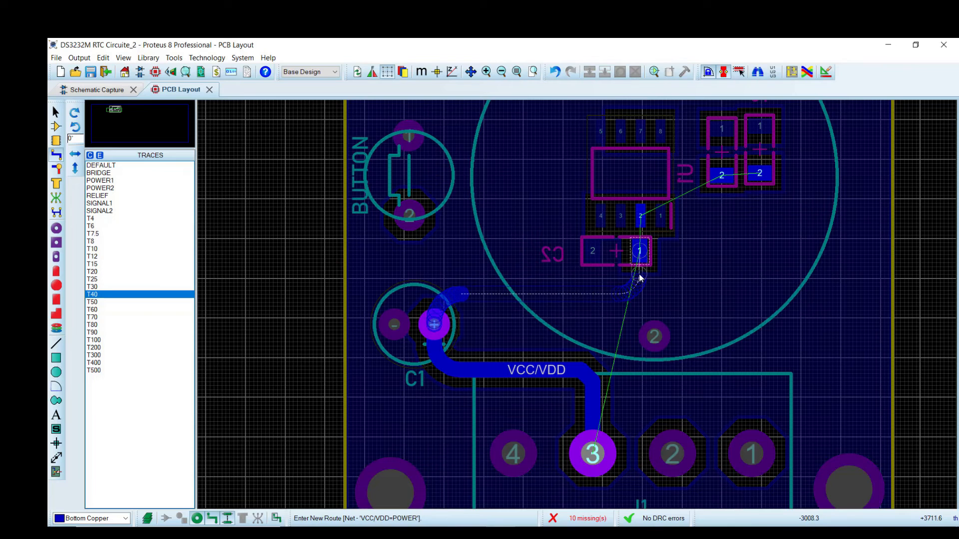
click(640, 253)
scroll(521, 339, down, 3)
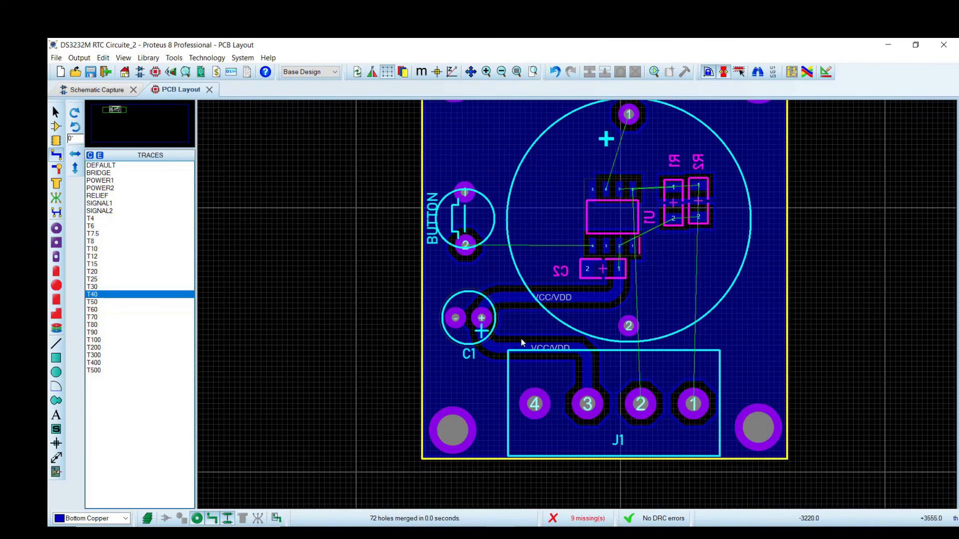
scroll(580, 323, up, 3)
click(558, 337)
key(Escape)
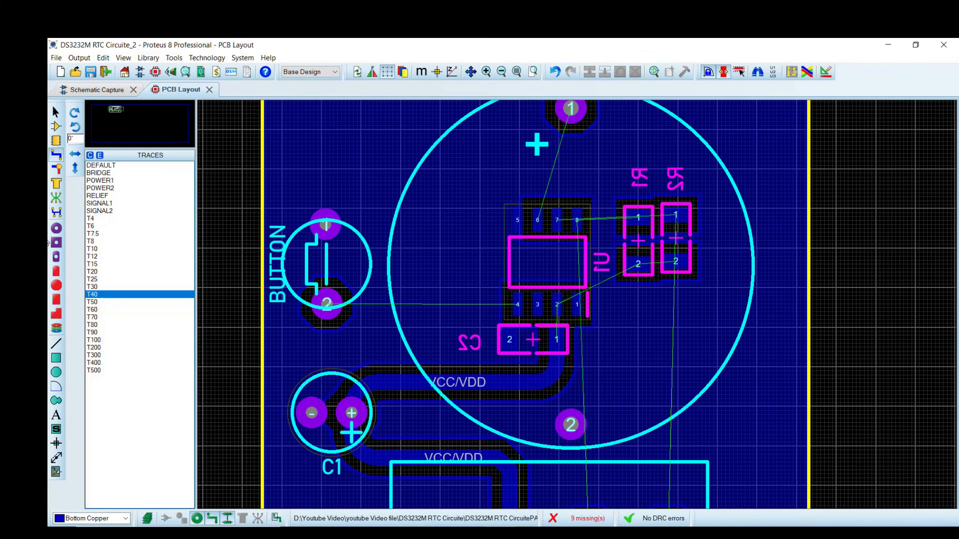
click(96, 265)
click(558, 306)
key(Escape)
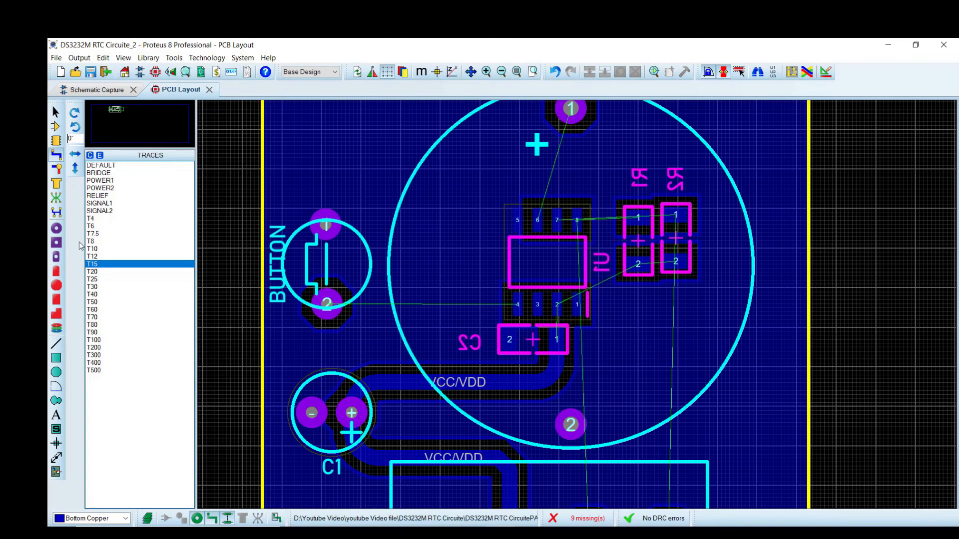
Route a T25 track on Bottom Copper from U1 pin 2 to C2 pin 1
click(95, 279)
click(557, 306)
click(558, 341)
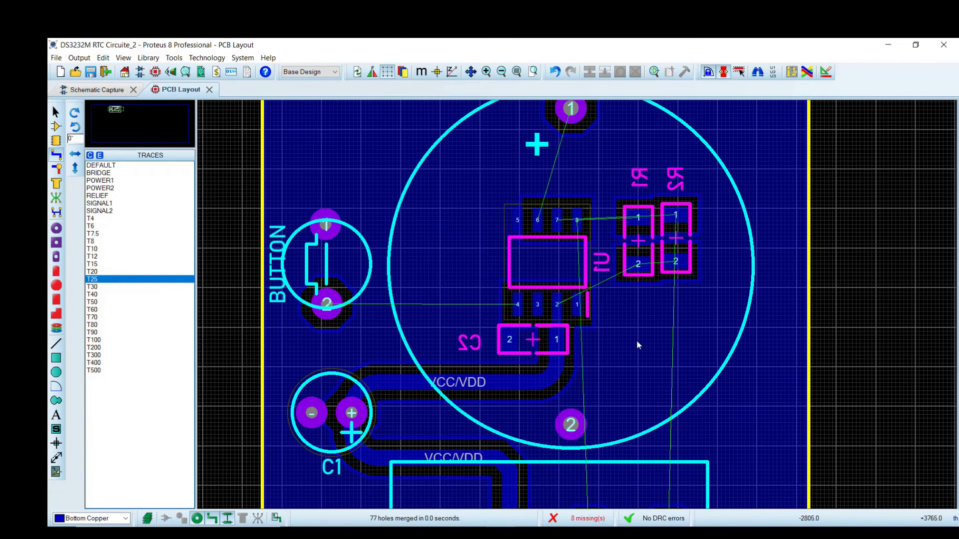
Route a straight T30 track on Bottom Copper from BUTTON pin 2 to U1 pin 4
click(93, 287)
click(327, 305)
click(517, 306)
right_click(472, 301)
right_click(480, 303)
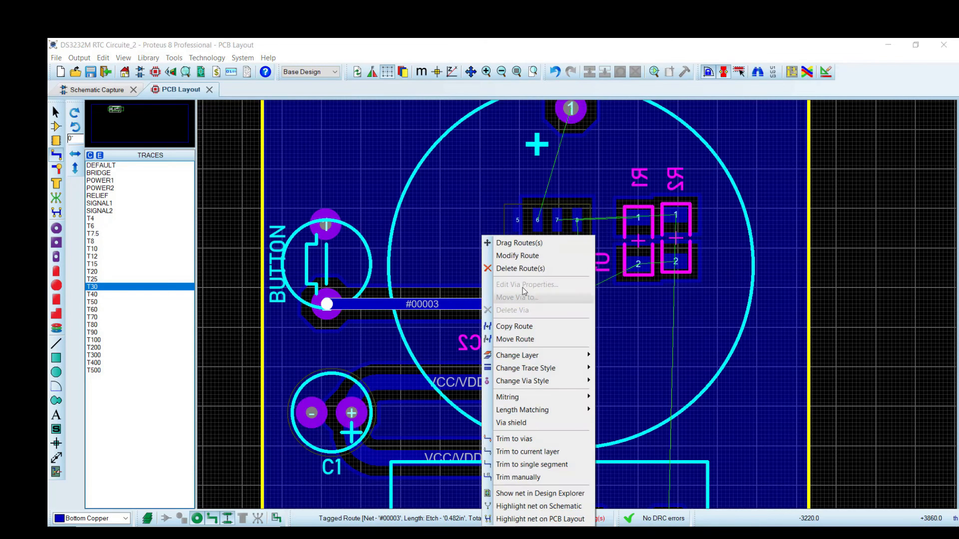
mouse_move(575, 355)
click(614, 244)
click(712, 317)
Route a T25 track from U1 pin 2 beneath the chip outline to R1 pin 2
scroll(617, 294, up, 3)
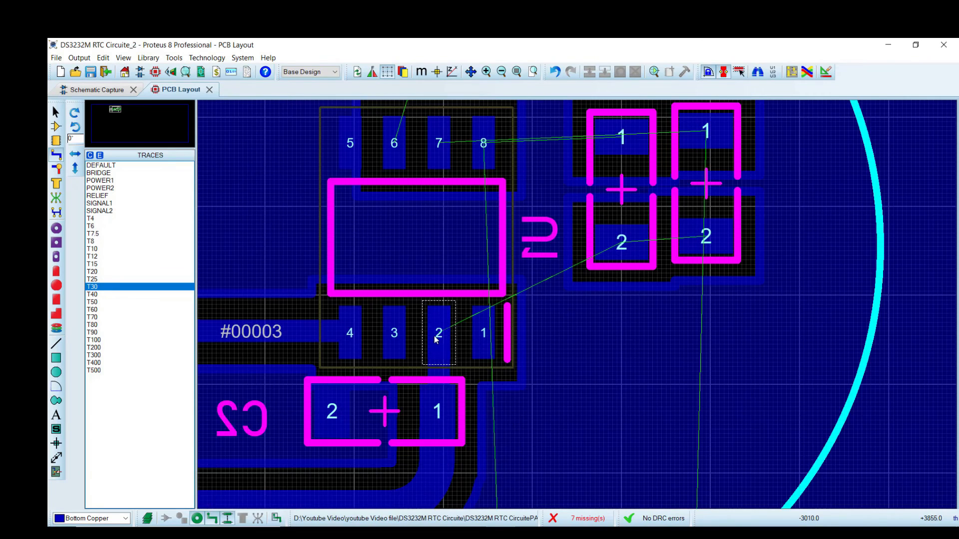
click(93, 279)
click(439, 333)
click(623, 245)
Move R2 slightly closer to R1 and line it up with R1
click(56, 112)
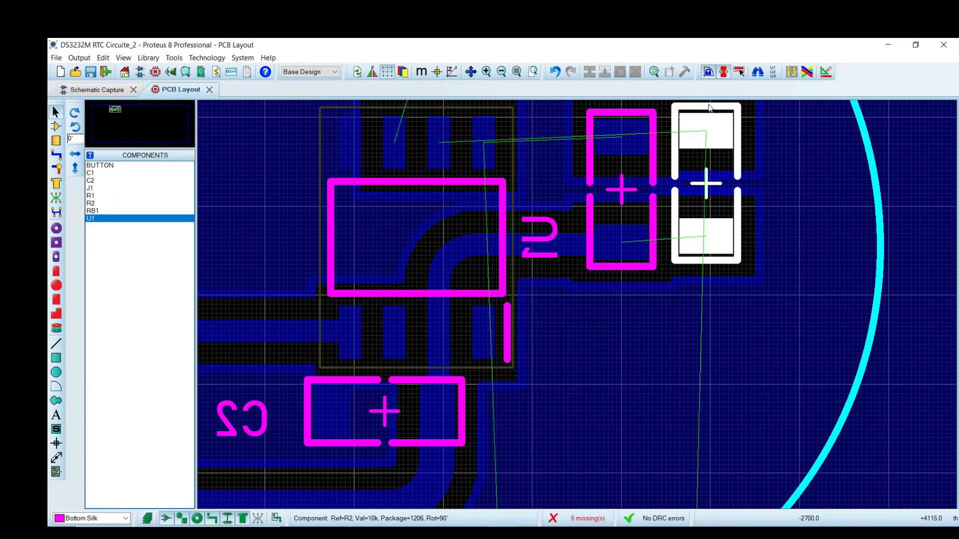
drag(710, 108, 702, 118)
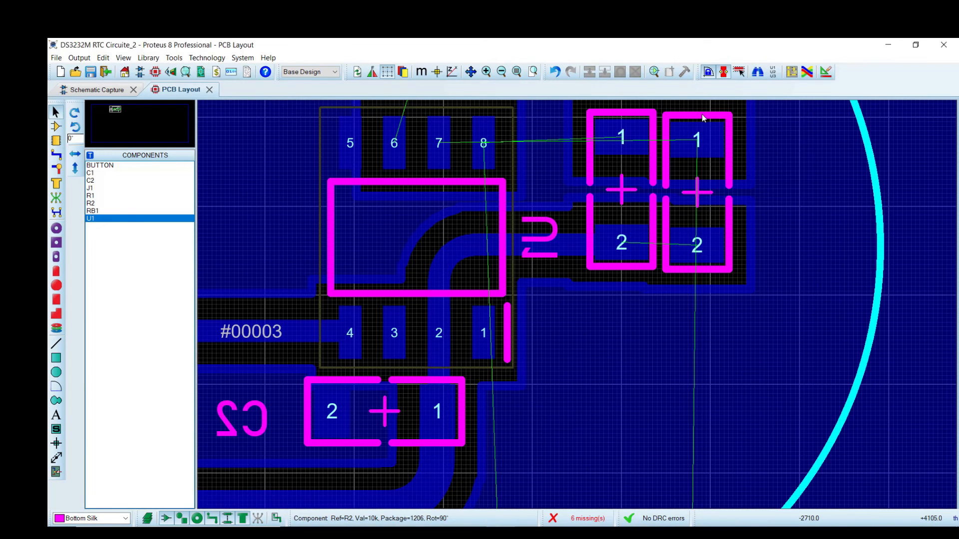
click(719, 122)
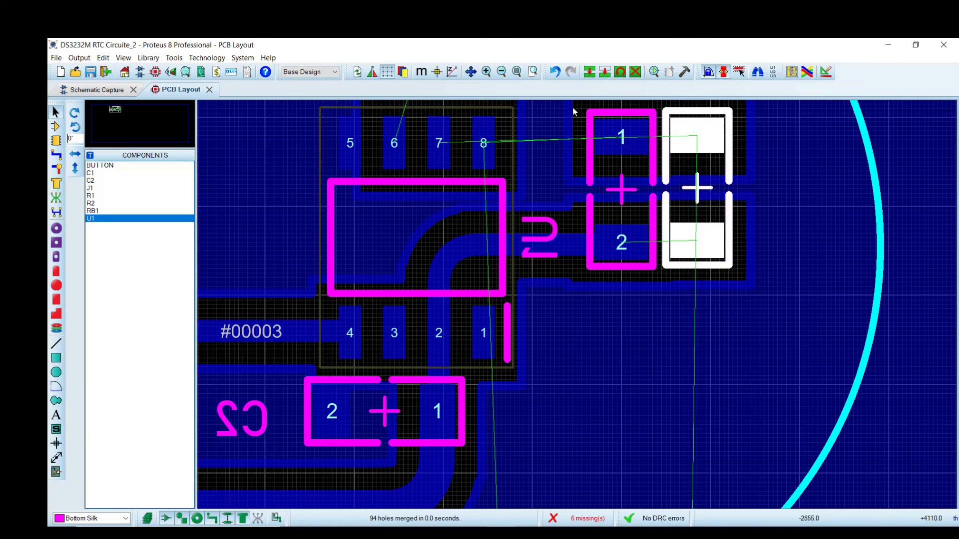
drag(573, 108, 773, 280)
scroll(707, 260, down, 1)
drag(476, 176, 639, 355)
right_click(565, 263)
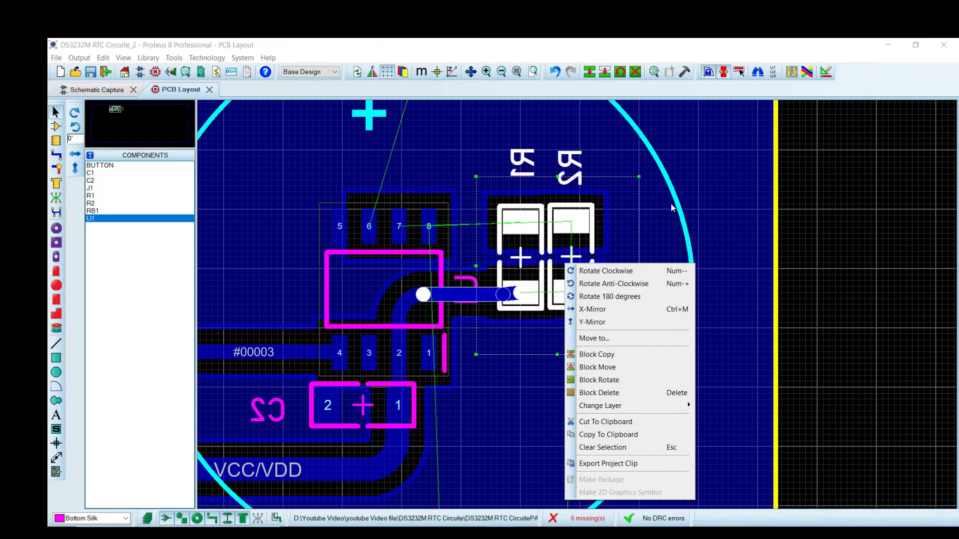
click(664, 243)
drag(524, 251, 725, 349)
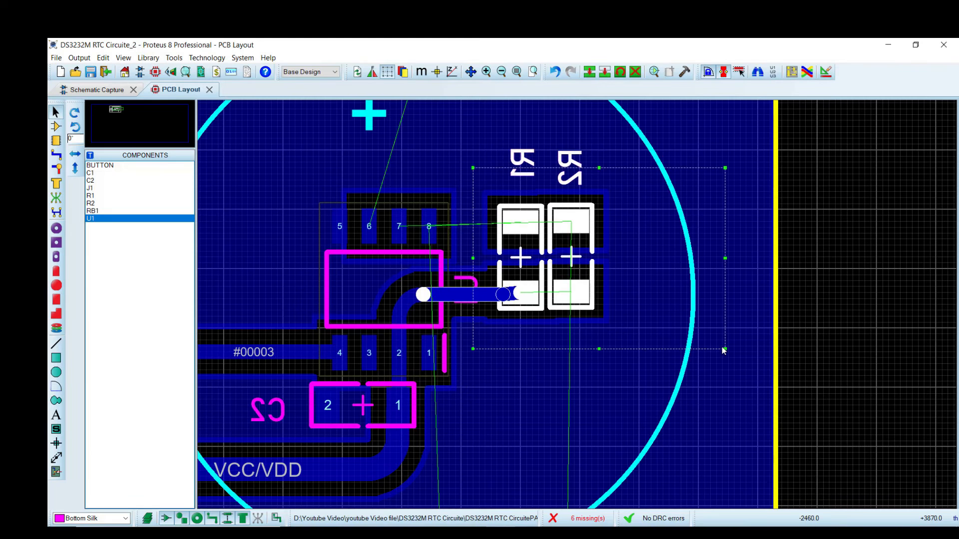
click(640, 246)
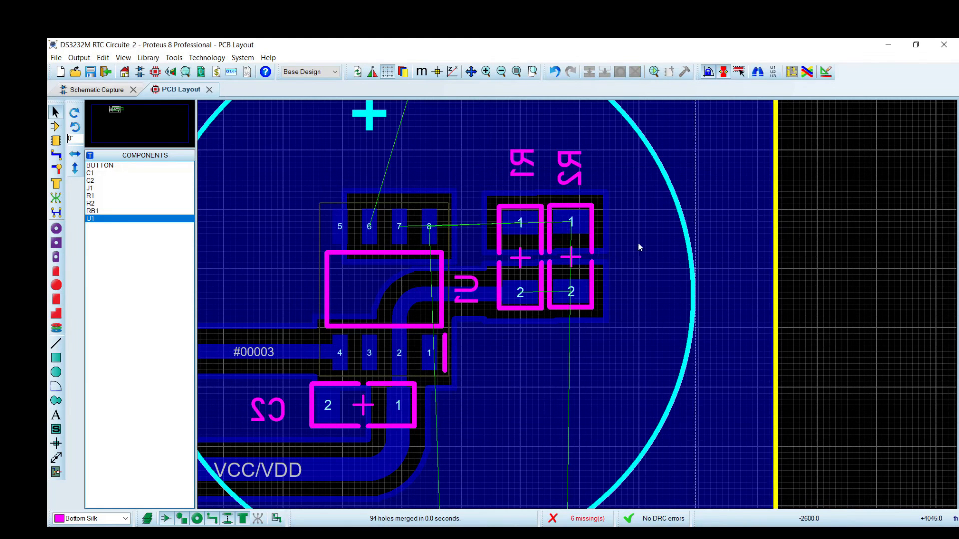
Route a short T25 track on Bottom Copper from R1 pin 2 to R2 pin 2
scroll(591, 248, up, 1)
click(56, 155)
click(480, 375)
click(549, 372)
Route T25 tracks above U1 from pin 7 to R2 pin 1 and from pin 8 to R1 pin 1
scroll(578, 305, down, 1)
scroll(405, 287, up, 1)
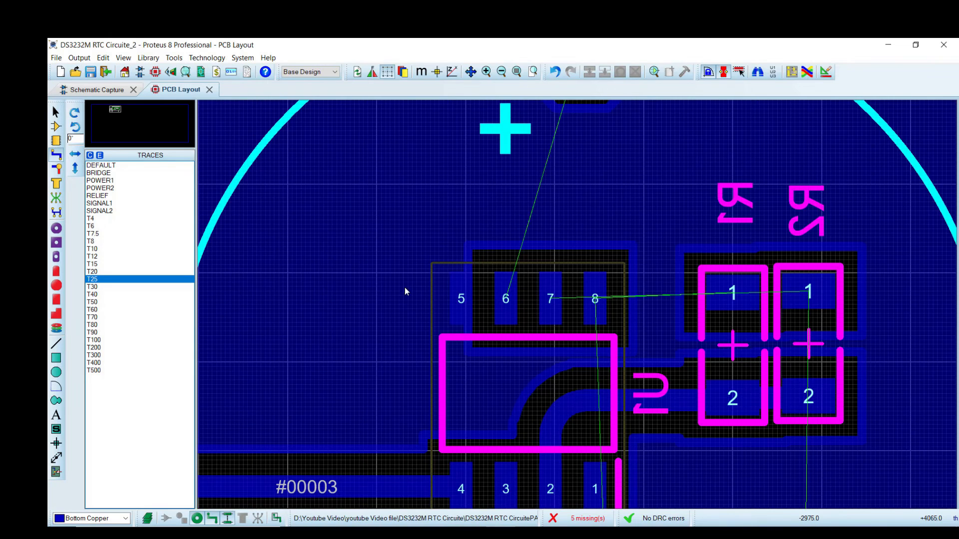
click(550, 298)
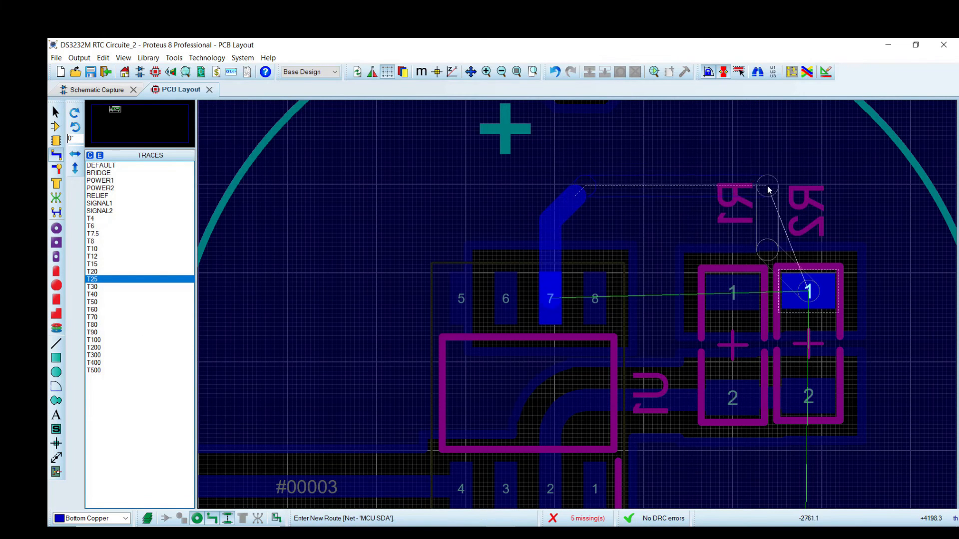
click(809, 290)
click(594, 299)
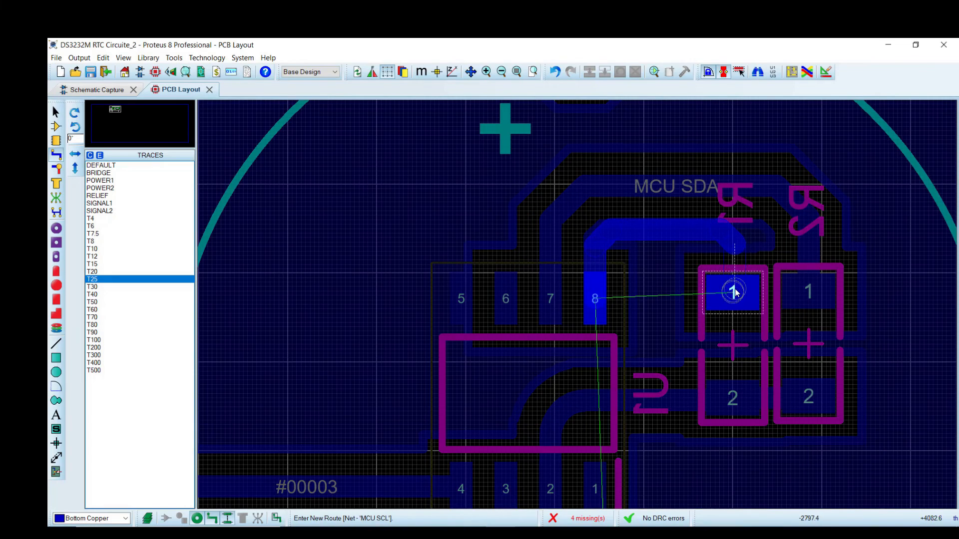
click(734, 293)
Route the T25 MCU SDA track from R2 pin 1 down the board's right side to J1 pin 1
scroll(734, 292, down, 4)
scroll(617, 231, up, 2)
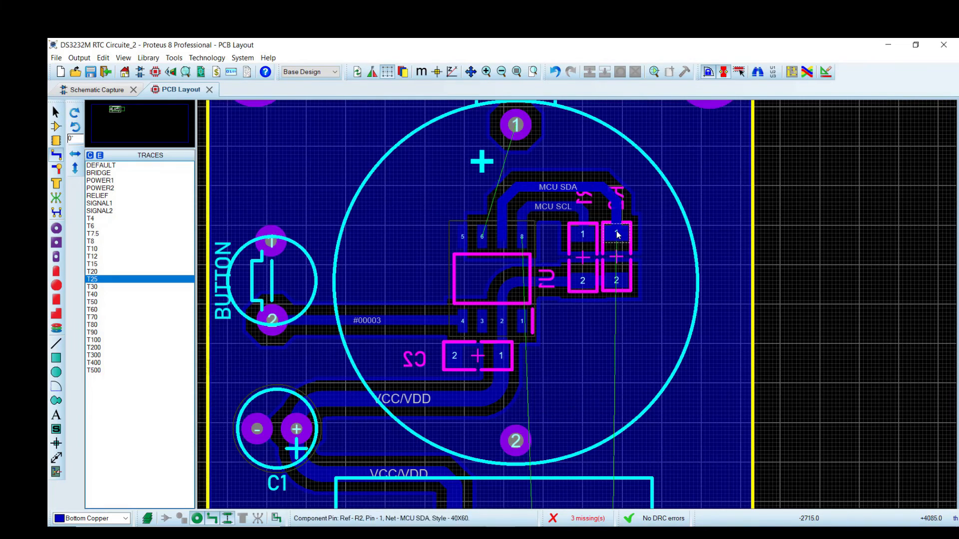
click(616, 231)
scroll(617, 231, down, 2)
scroll(615, 395, up, 4)
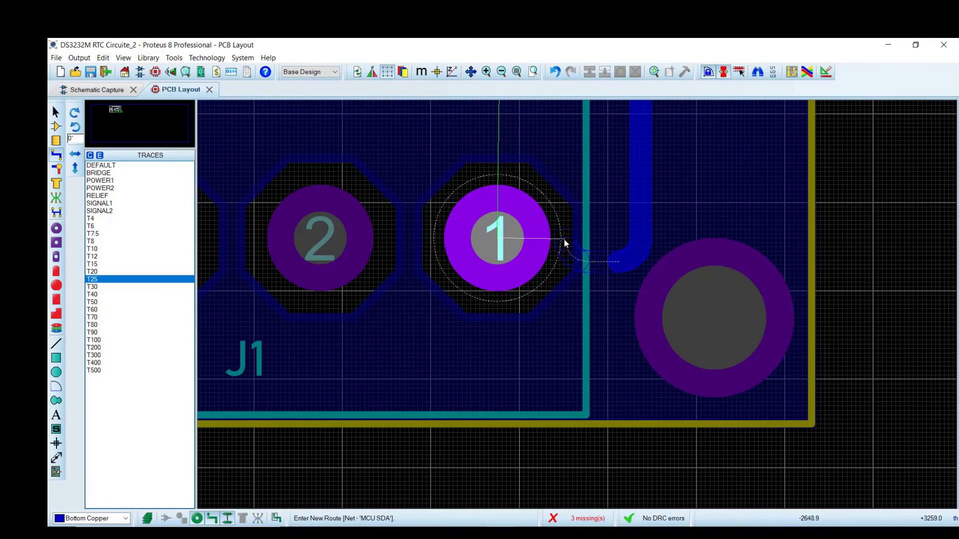
click(498, 240)
Route the T25 MCU SCL track from R1 pin 1, between R2's pads and down inside the MCU SDA track, to J1 pin 2
scroll(498, 239, down, 4)
scroll(586, 320, up, 4)
click(587, 320)
scroll(587, 320, up, 4)
click(578, 299)
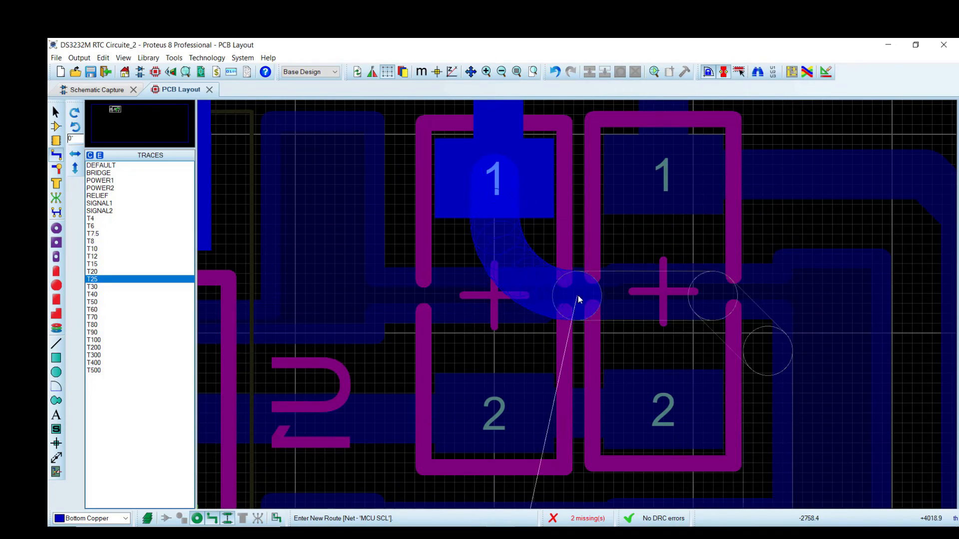
scroll(654, 320, down, 4)
scroll(577, 305, up, 2)
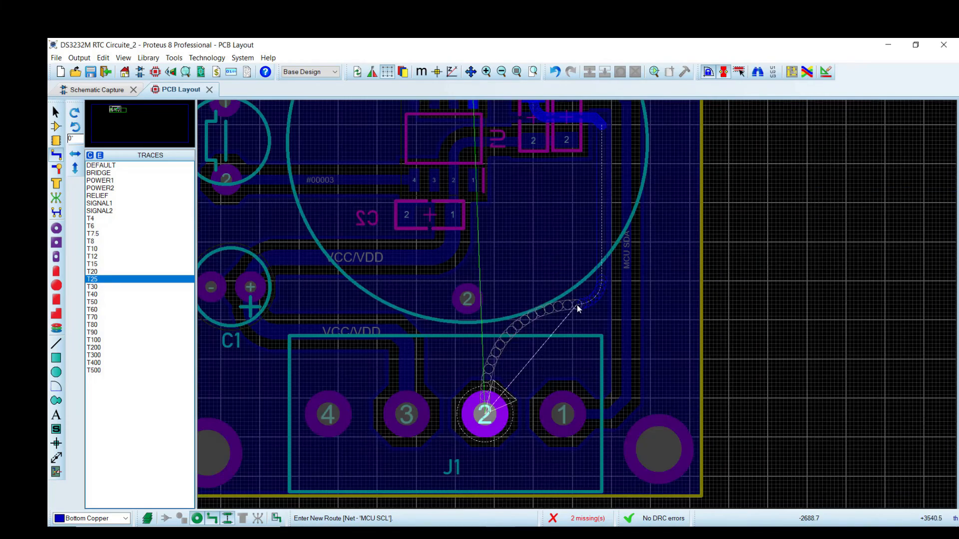
click(585, 358)
click(486, 419)
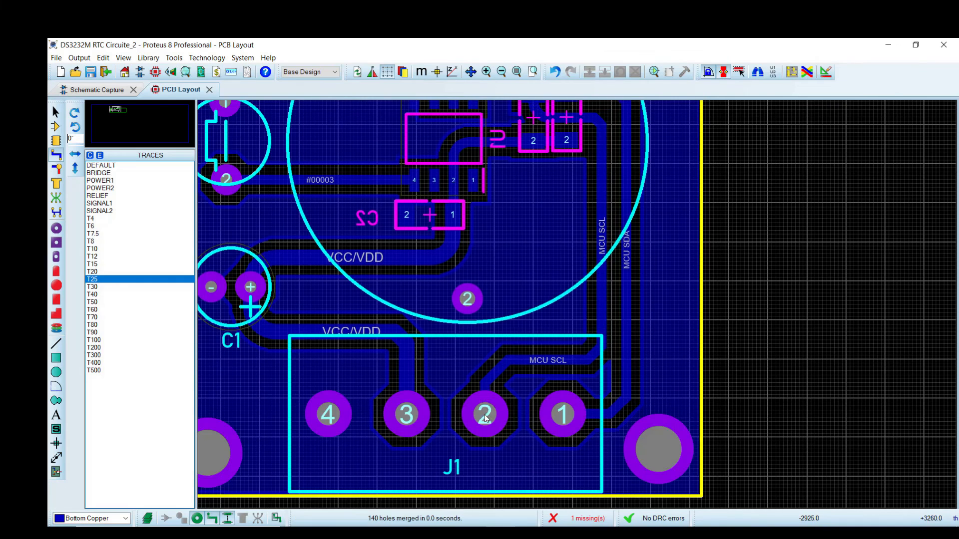
Reshape the MCU SDA track's corner beside J1 pin 1 into a longer diagonal
click(563, 414)
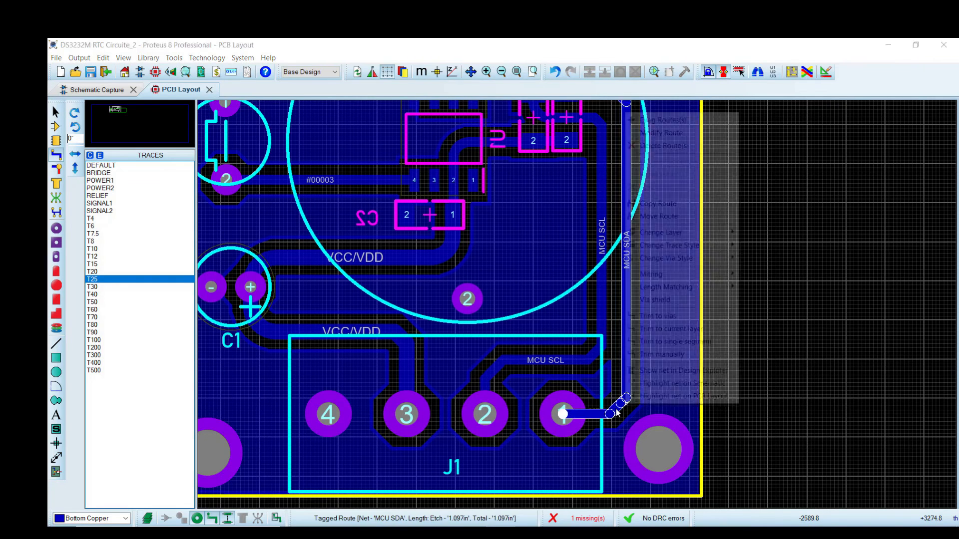
drag(601, 400, 600, 399)
Route a T25 track on Bottom Copper from U1 pin 6 to RB1 pin 1
scroll(560, 339, down, 2)
scroll(501, 211, up, 1)
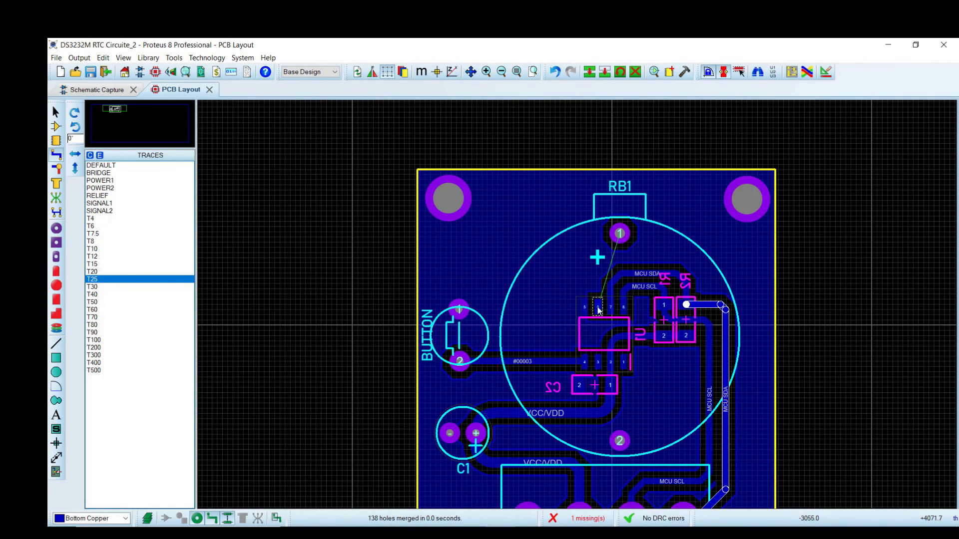
click(599, 310)
click(619, 235)
scroll(609, 239, down, 1)
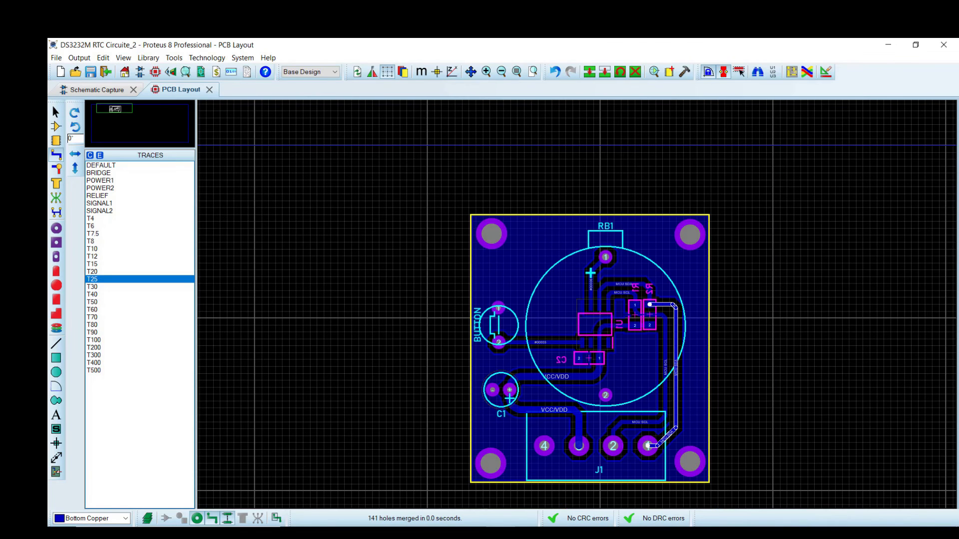
Reshape the MCU SDA track's corner beside R2 pin 1 into a longer diagonal and save the project
scroll(699, 319, up, 3)
drag(558, 312, 546, 324)
scroll(555, 320, down, 4)
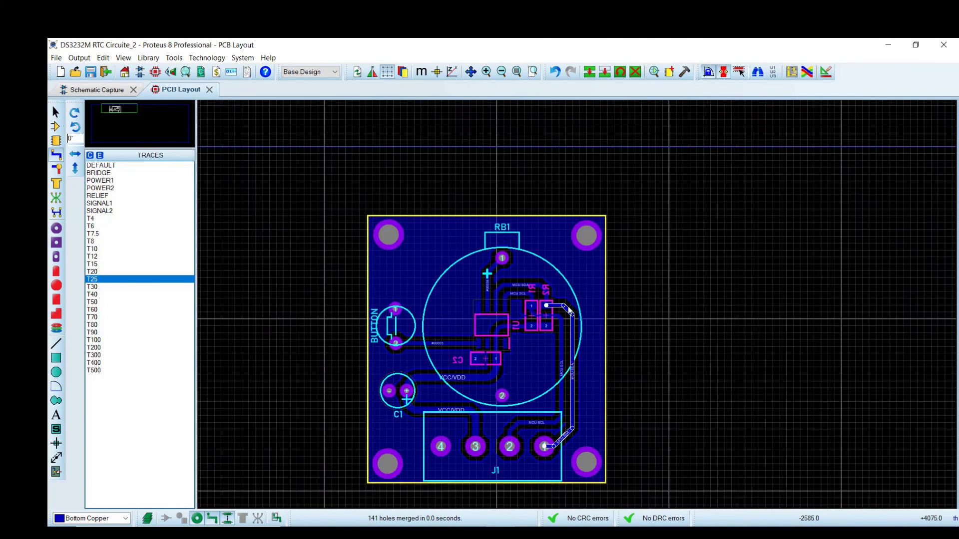
scroll(557, 344, up, 1)
click(91, 72)
click(698, 209)
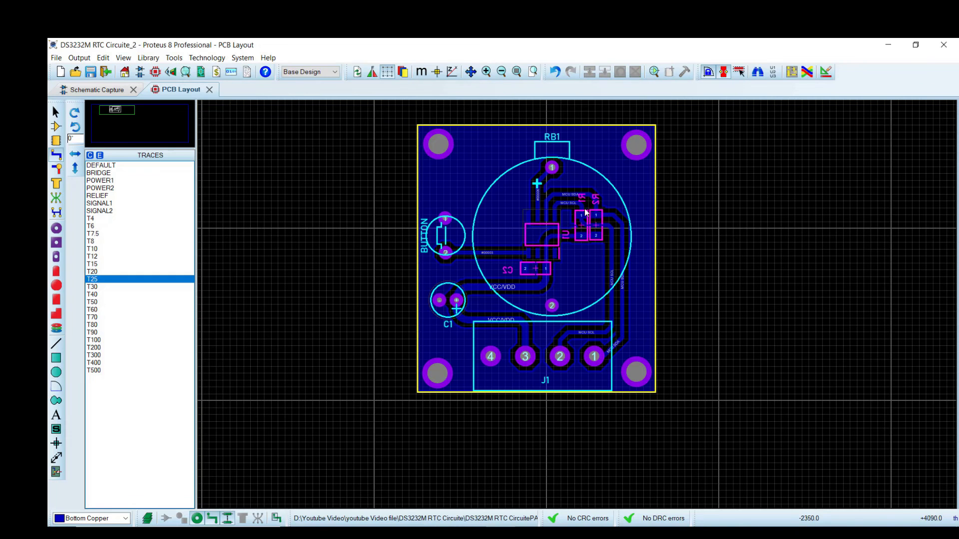
Examine the populated board in the 3D Visualizer from another angle and return to the PCB layout
key(F12)
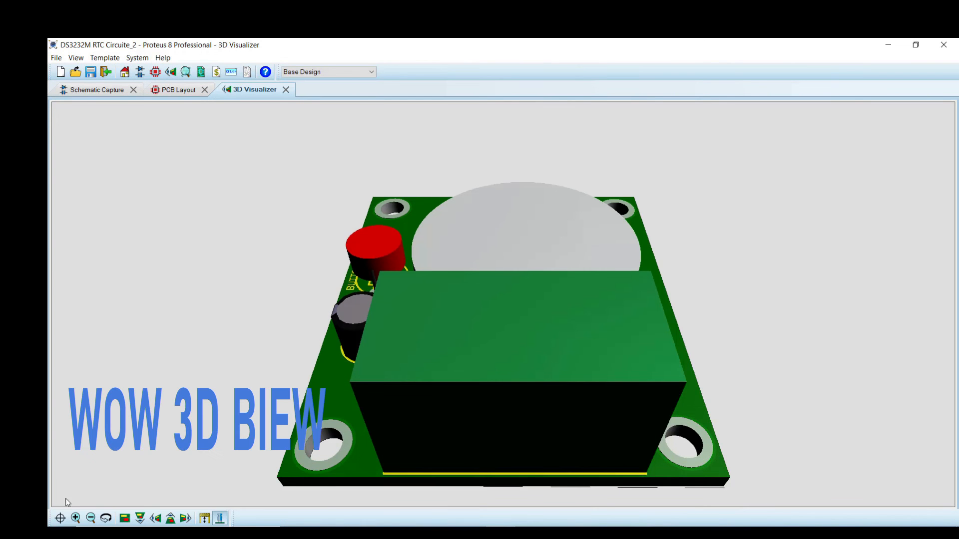
click(60, 518)
drag(557, 299, 503, 305)
click(178, 90)
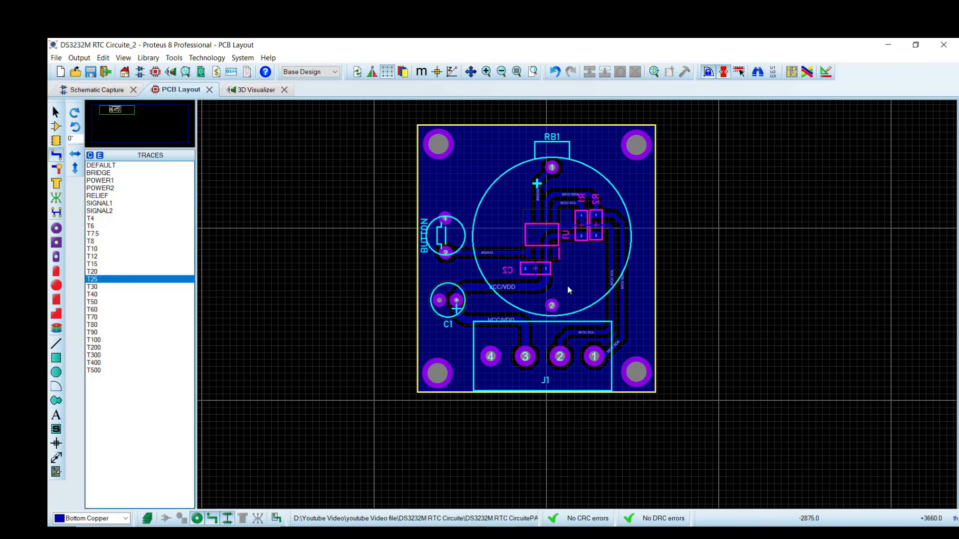
Reshape the MCU SCL track's corners above J1 pins 1 and 2 into longer diagonals
scroll(532, 349, up, 1)
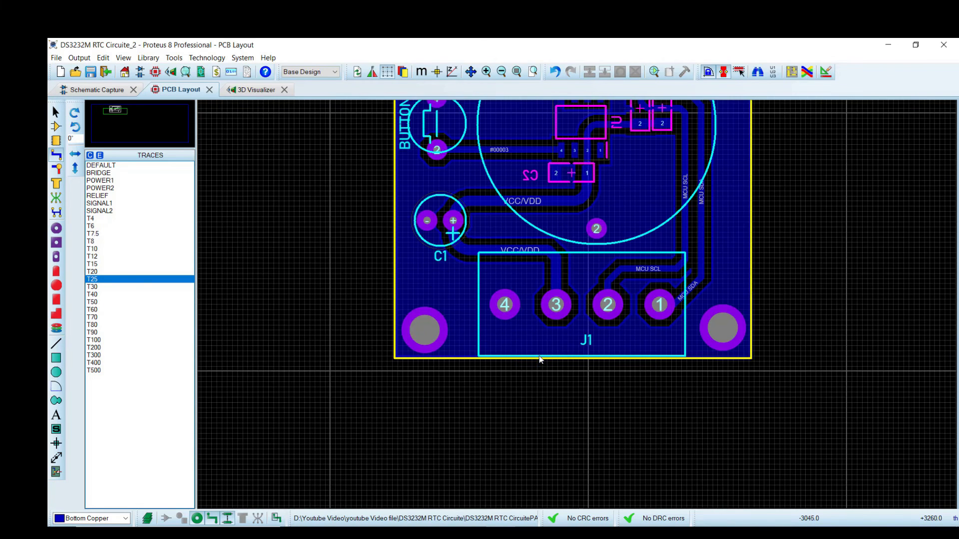
scroll(689, 280, up, 1)
right_click(608, 235)
click(629, 243)
drag(578, 276, 574, 267)
drag(580, 224, 572, 216)
scroll(448, 245, down, 1)
drag(529, 265, 490, 274)
scroll(490, 275, down, 2)
click(670, 291)
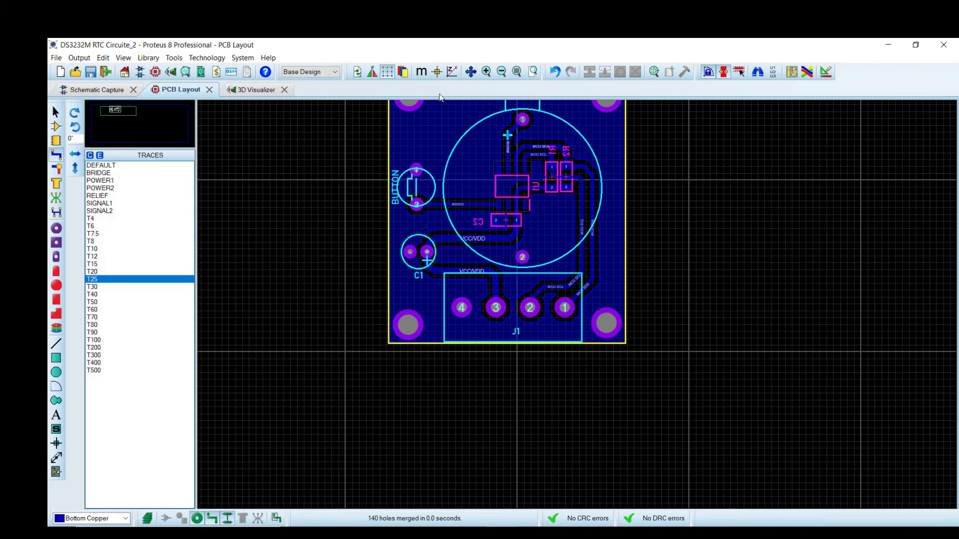
Add the text VCC on Top Silk outside the board's left edge near C1
click(56, 415)
click(389, 229)
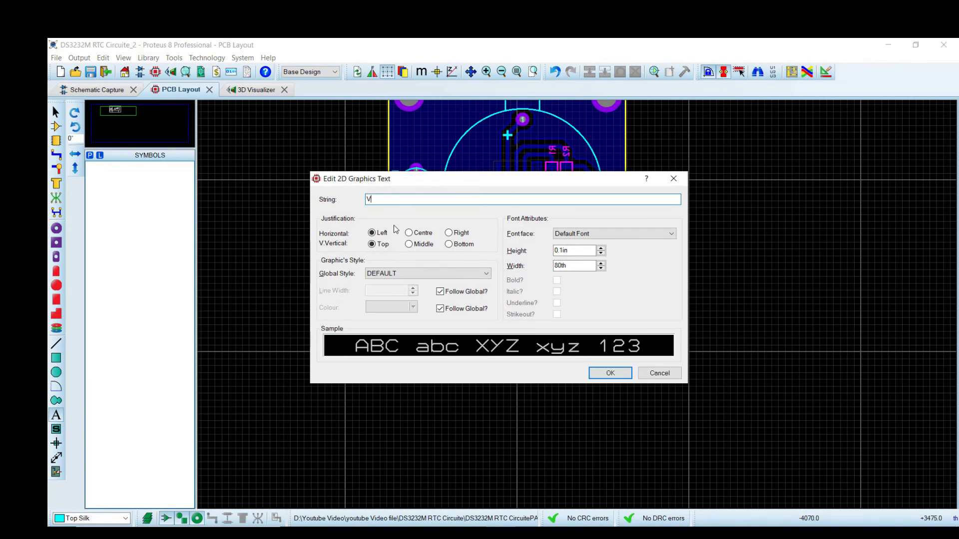
text(VCC)
key(Return)
Set the VCC text's font to bold Bahnschrift
right_click(368, 275)
click(404, 298)
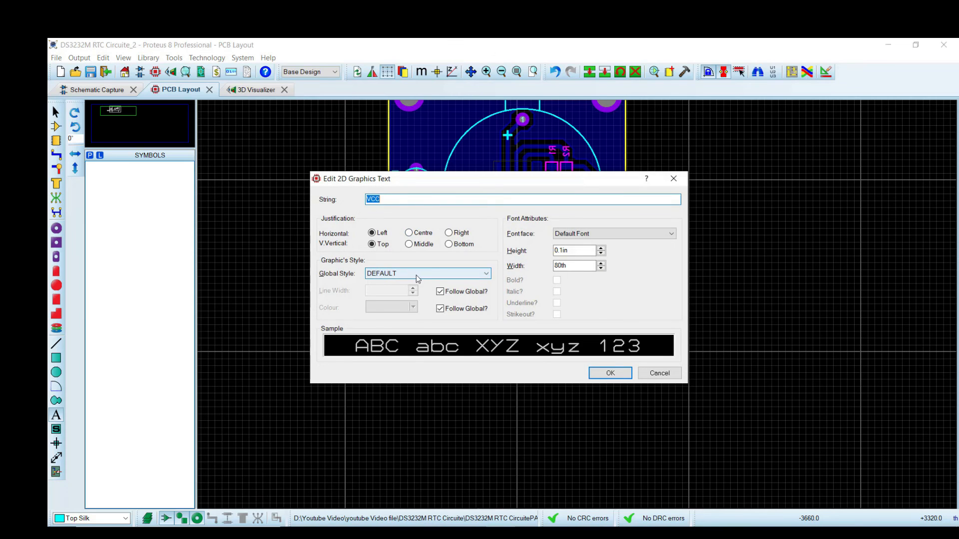
click(425, 276)
click(425, 277)
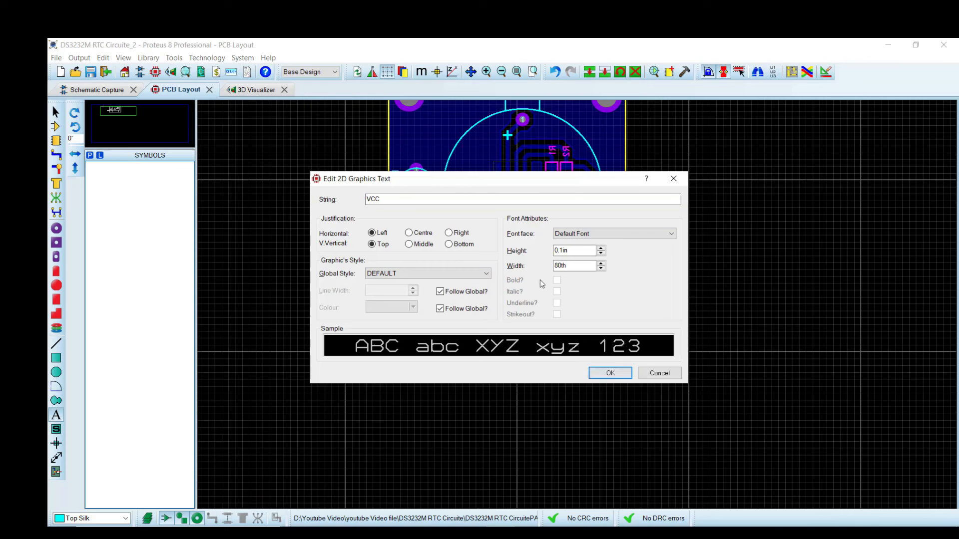
click(584, 238)
scroll(587, 260, down, 5)
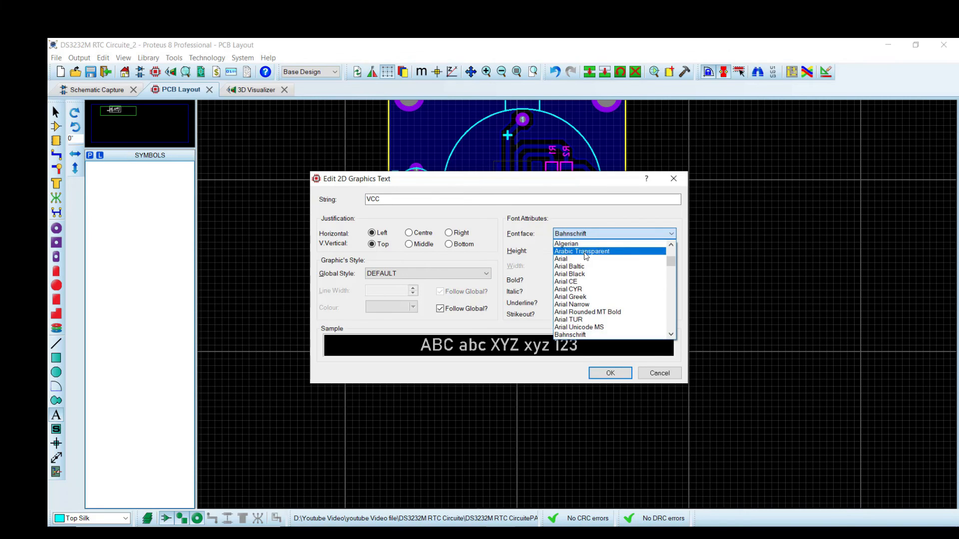
click(588, 325)
click(610, 373)
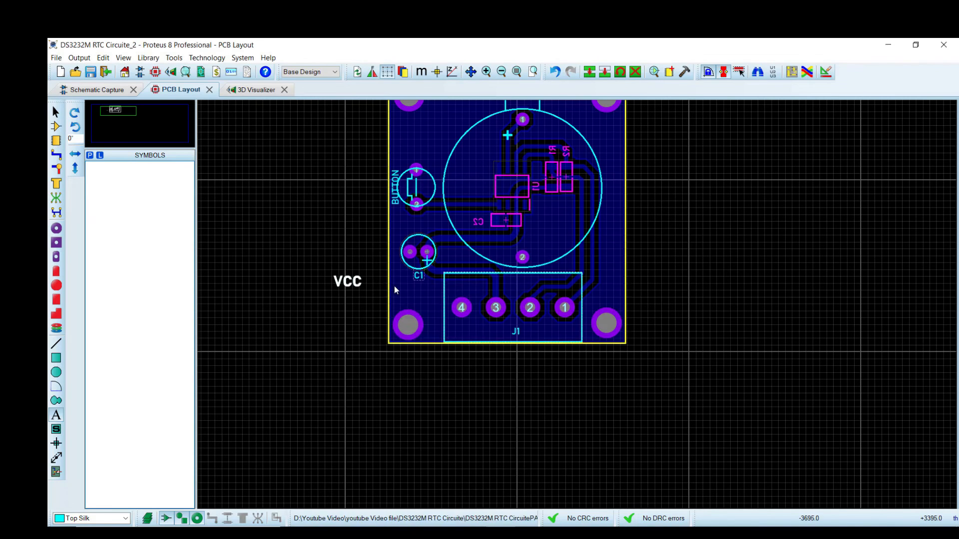
Rotate the VCC text by 90°, move it beside the pin 4 end of J1, and place a copy to its left
key(KP_Add)
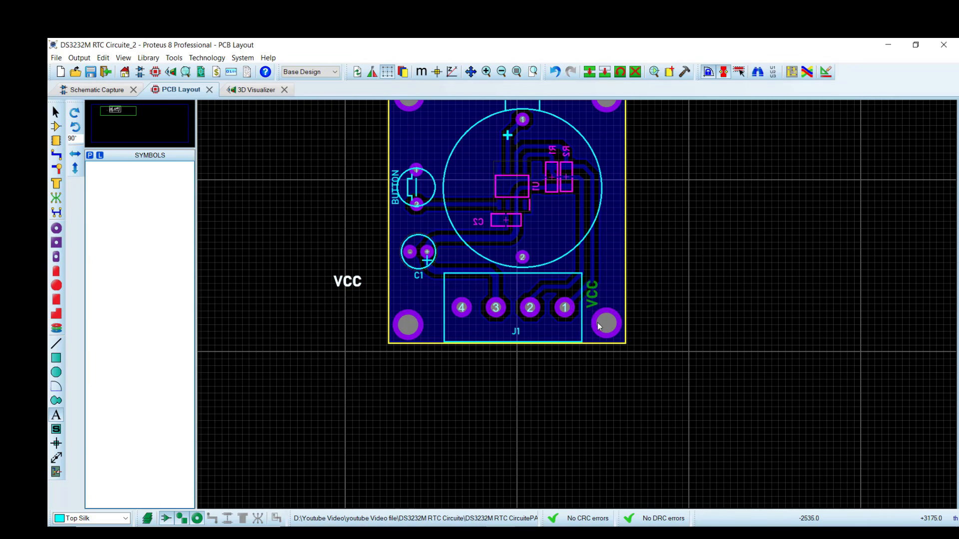
click(440, 328)
right_click(440, 298)
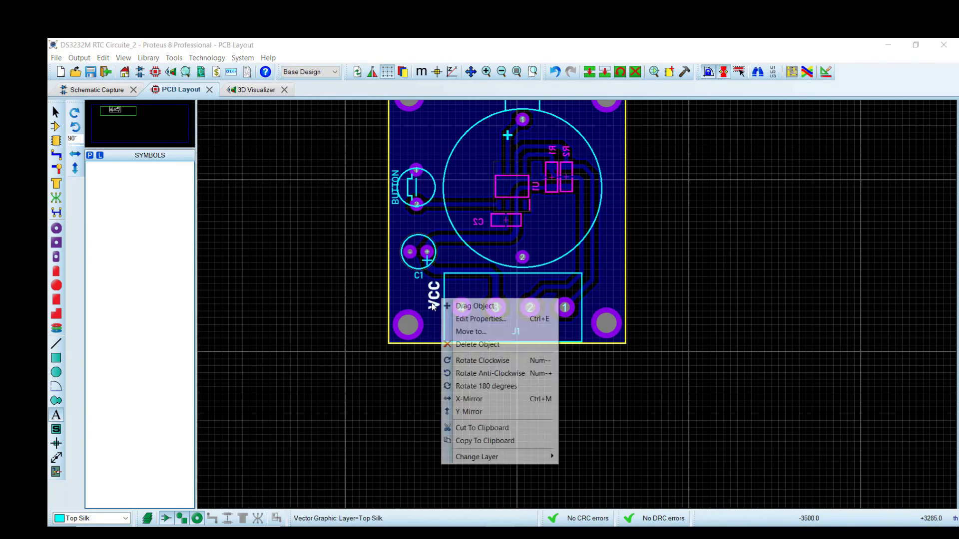
key(Escape)
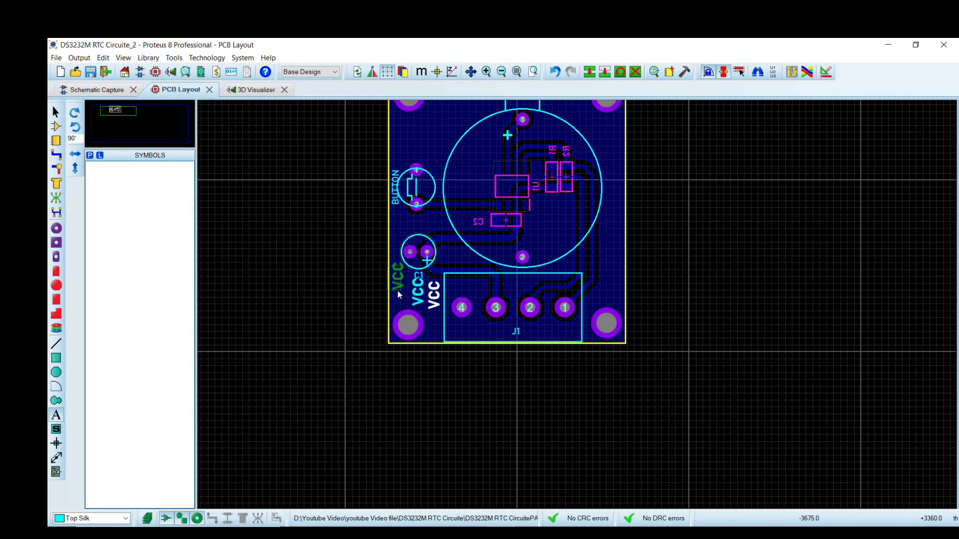
Move the C1 label above its capacitor and change the copied VCC text to GND
drag(421, 279, 421, 227)
scroll(421, 287, up, 2)
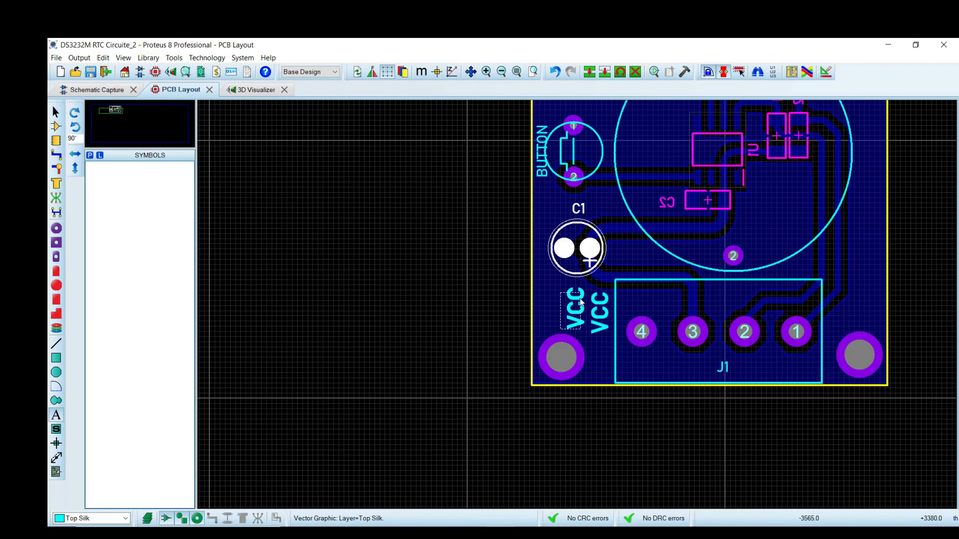
drag(581, 299, 582, 306)
right_click(588, 300)
click(640, 322)
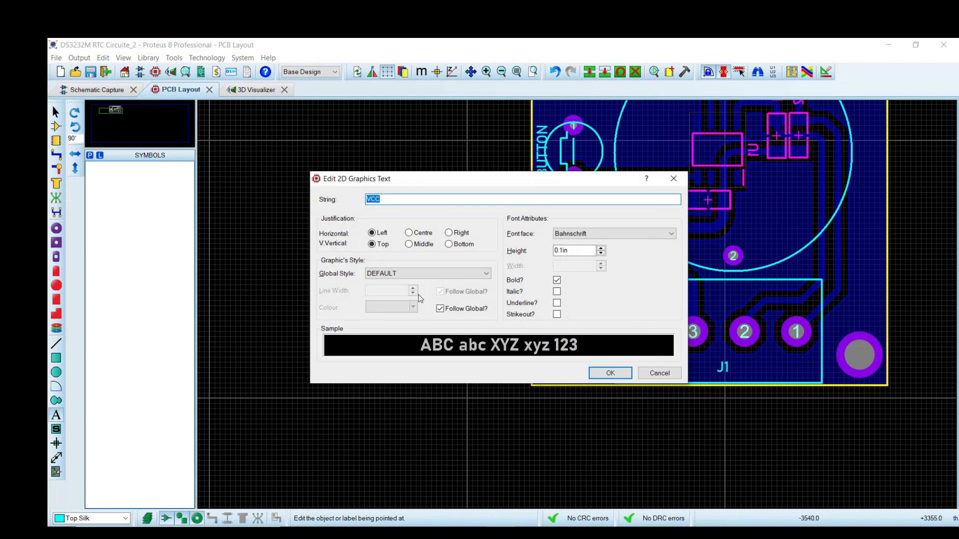
click(610, 374)
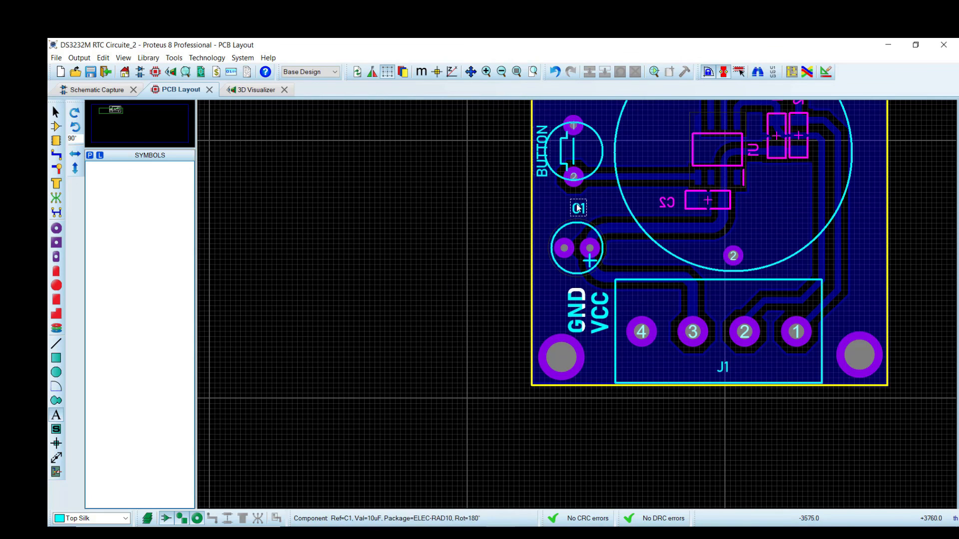
scroll(601, 343, up, 1)
click(427, 278)
click(678, 179)
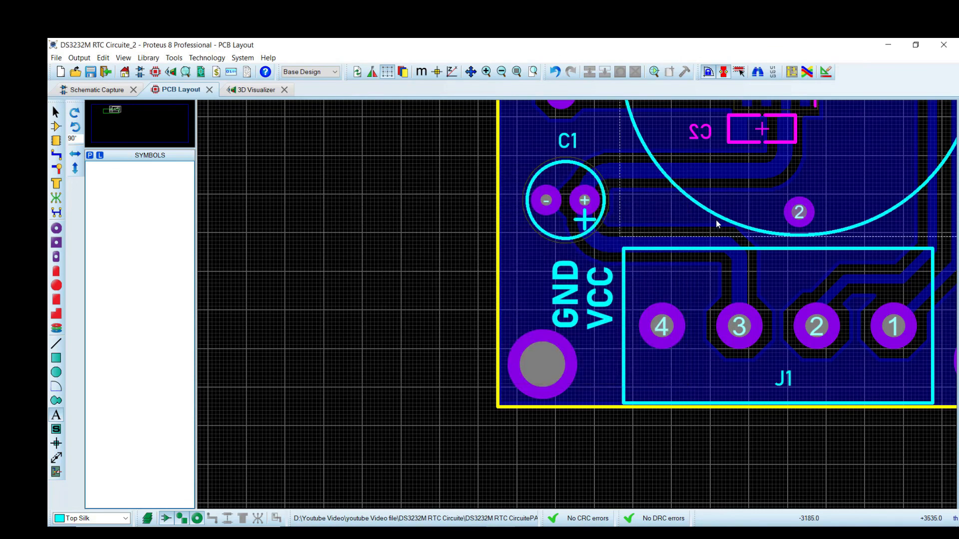
Nudge the GND text slightly so that it lines up with the VCC text beside J1
scroll(717, 224, down, 2)
scroll(598, 308, up, 3)
right_click(556, 285)
mouse_move(555, 262)
mouse_down()
mouse_move(558, 273)
mouse_move(555, 256)
mouse_up()
scroll(579, 303, down, 3)
click(876, 307)
Copy the GND text twice, side by side, into the space beyond the pin 1 end of J1
scroll(730, 291, up, 1)
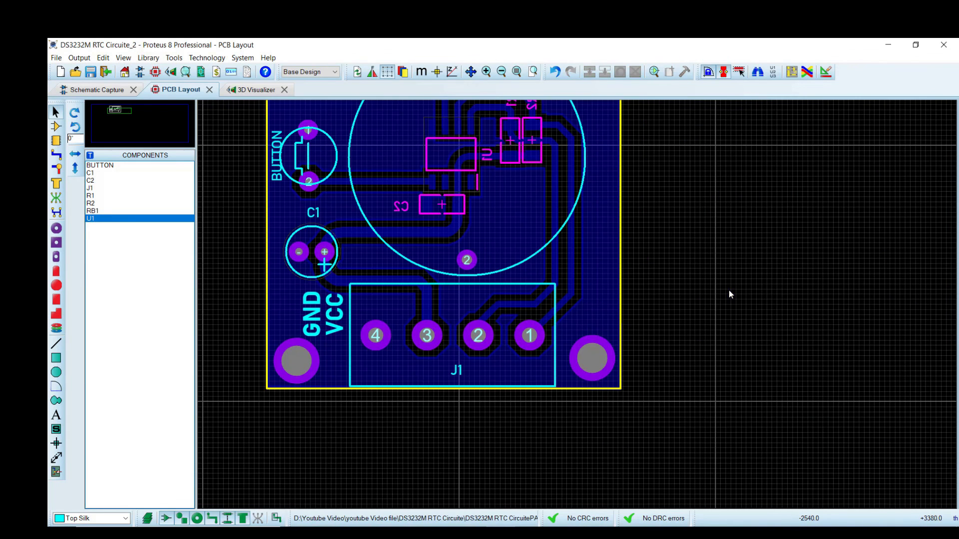
double_click(334, 320)
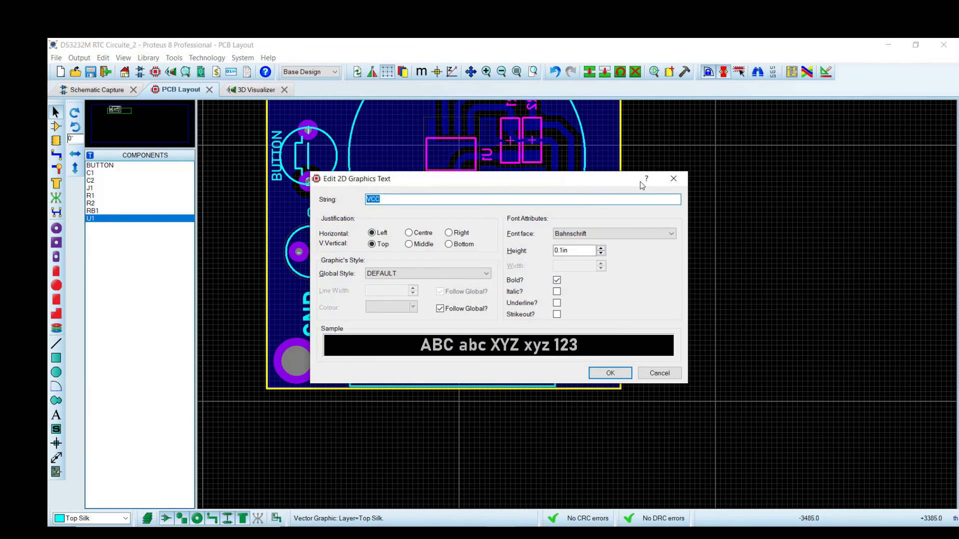
click(672, 180)
drag(282, 284, 331, 338)
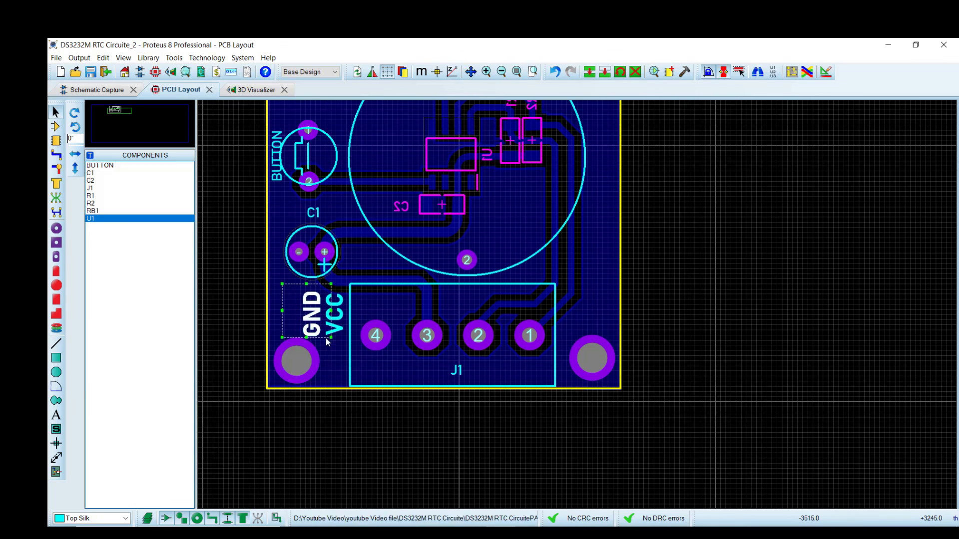
click(589, 72)
middle_click(402, 408)
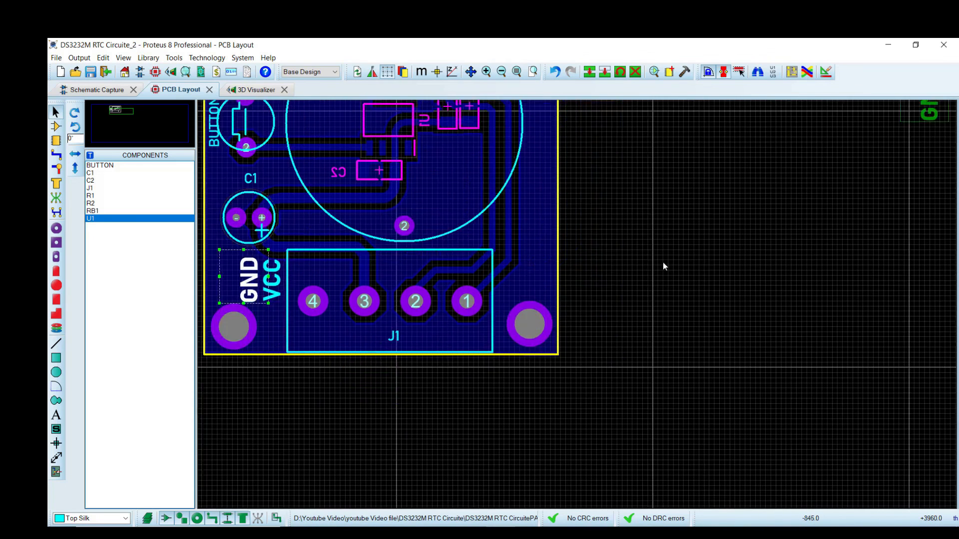
click(614, 252)
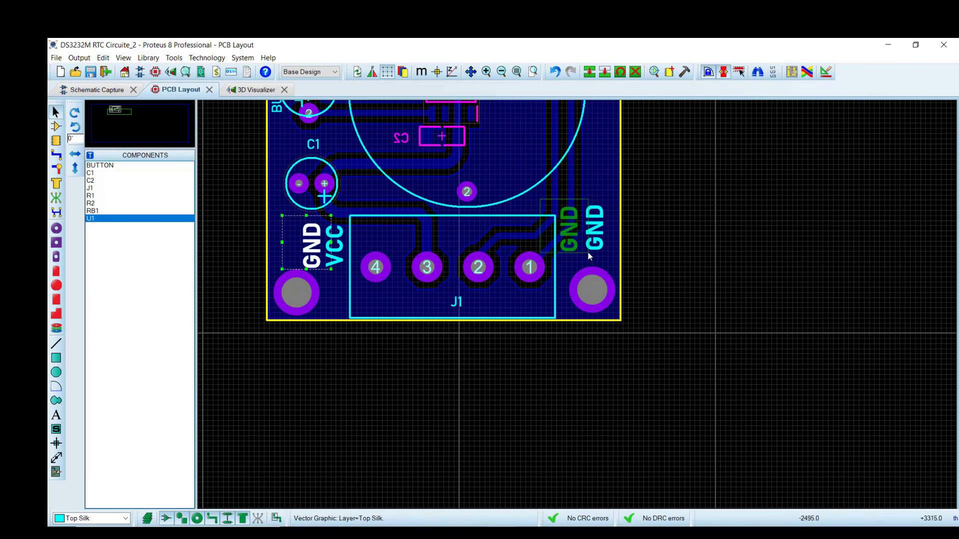
Change the outer copied GND text to SCL and the one nearest J1 pin 1 to SDA
double_click(594, 245)
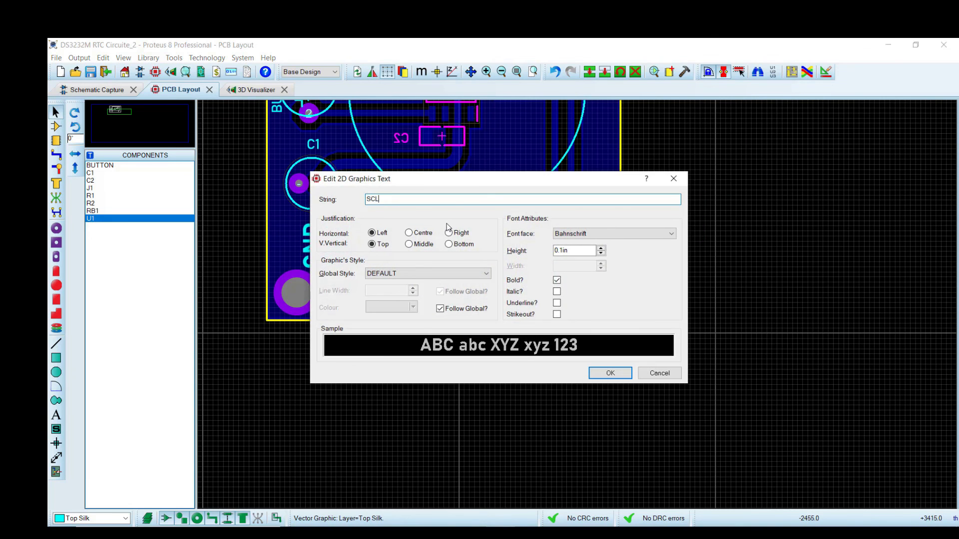
key(Return)
double_click(571, 230)
key(Return)
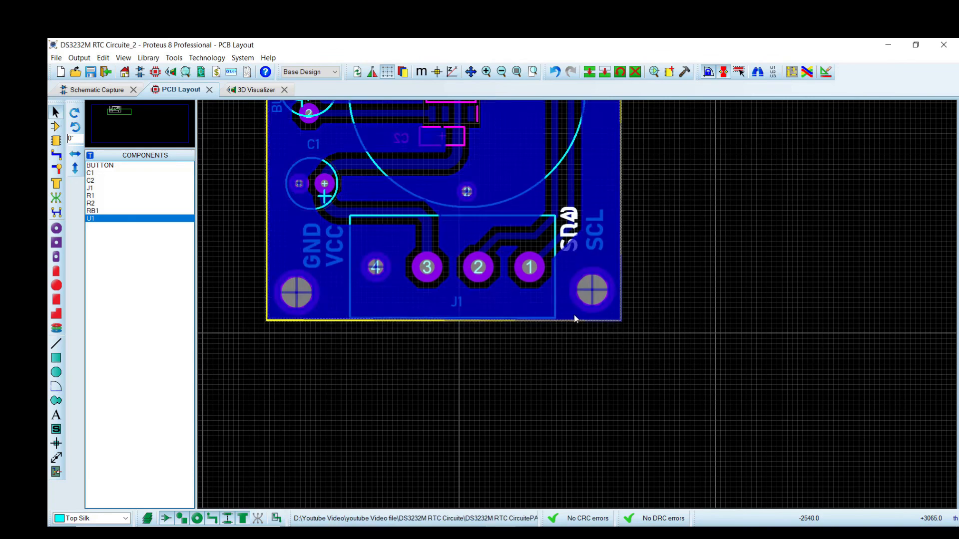
scroll(590, 222, up, 4)
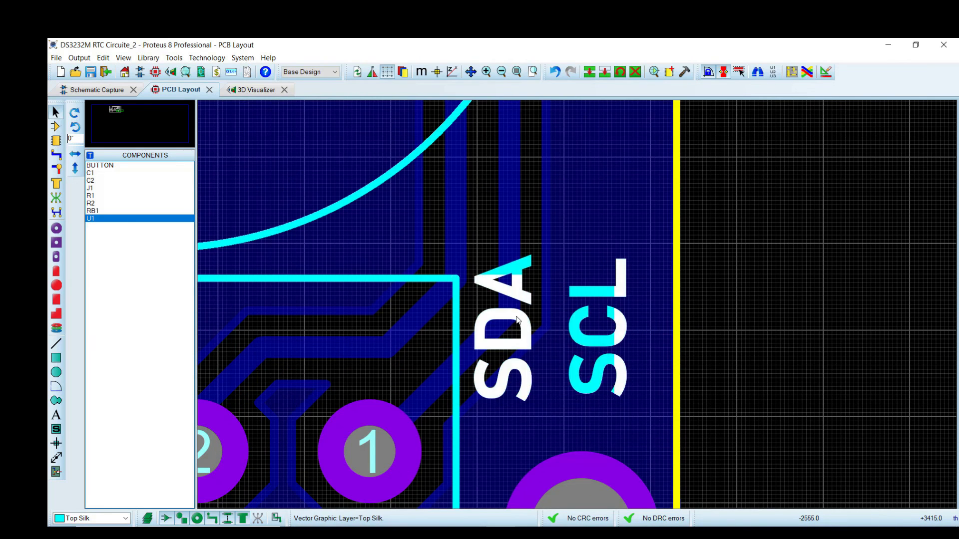
scroll(528, 320, down, 4)
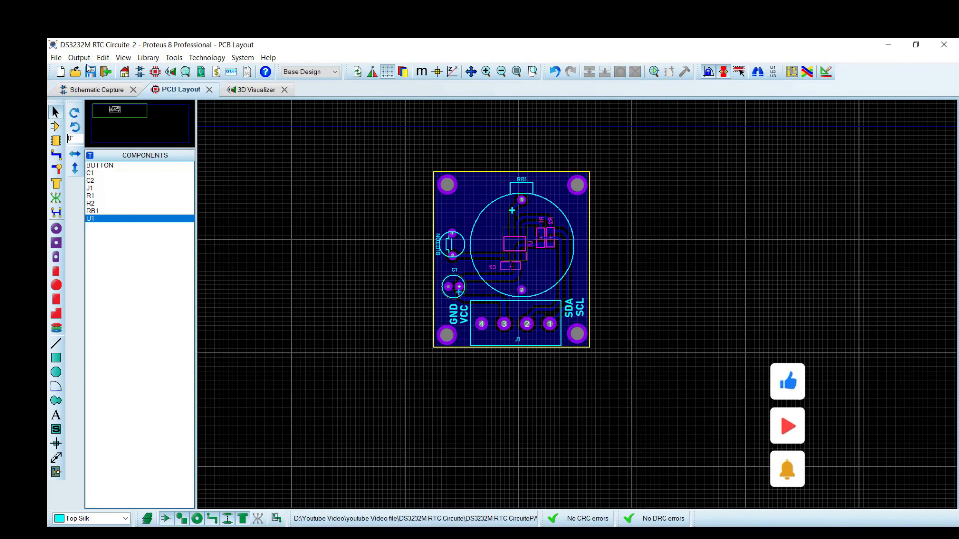